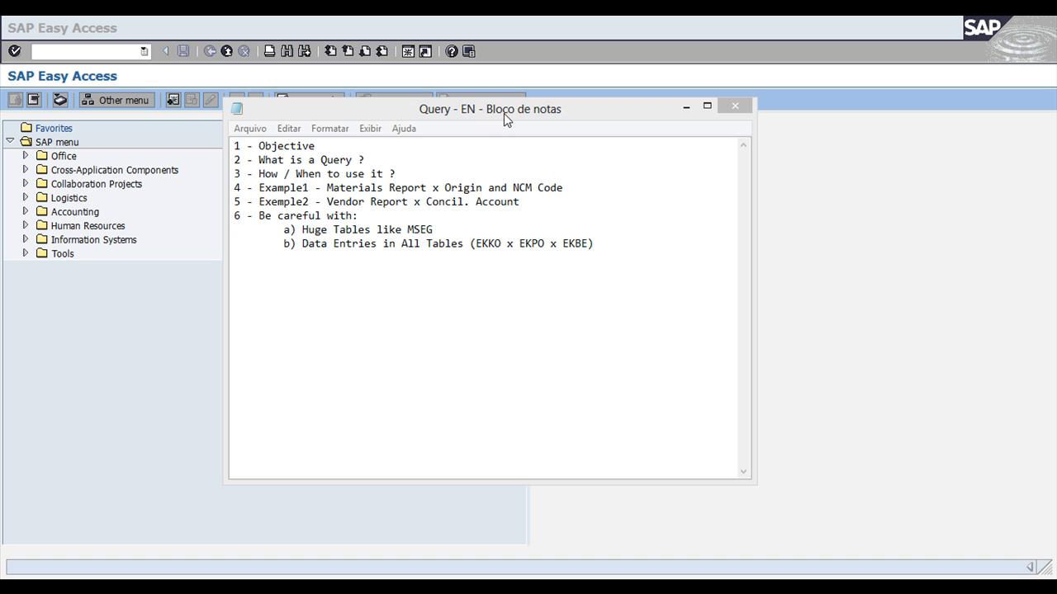
# - Review the Query - EN outline in the notes, focusing on the materials report and vendor report examples
pyautogui.click(505, 113)
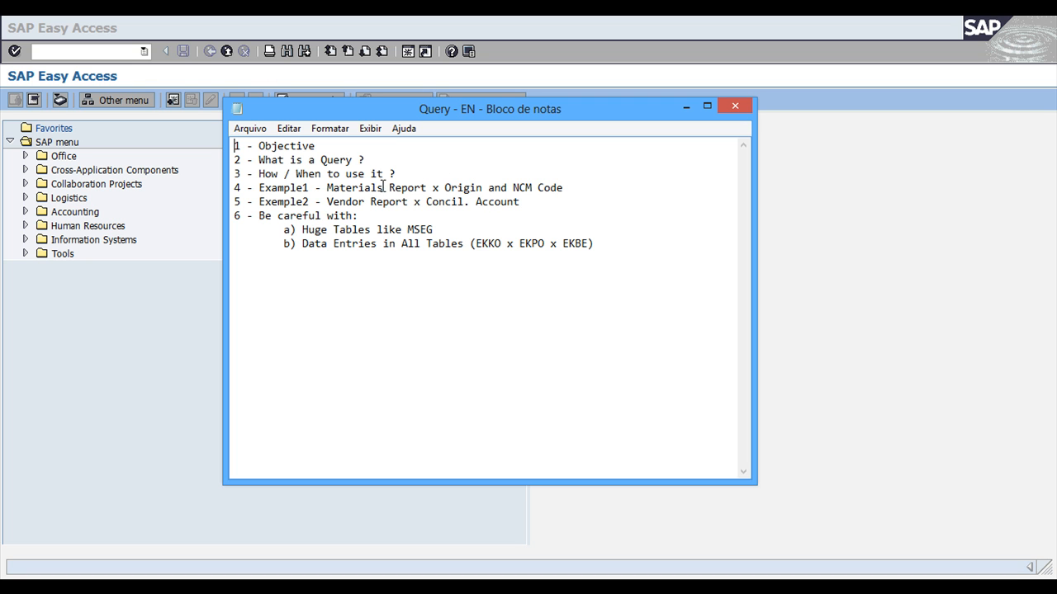
pyautogui.moveTo(329, 187); pyautogui.dragTo(475, 192)
pyautogui.click(501, 202)
pyautogui.click(291, 200)
pyautogui.click(352, 202)
pyautogui.click(333, 188)
# - Switch to SAP Easy Access and start the QuickViewer with transaction SQVI
pyautogui.click(173, 313)
pyautogui.click(49, 53)
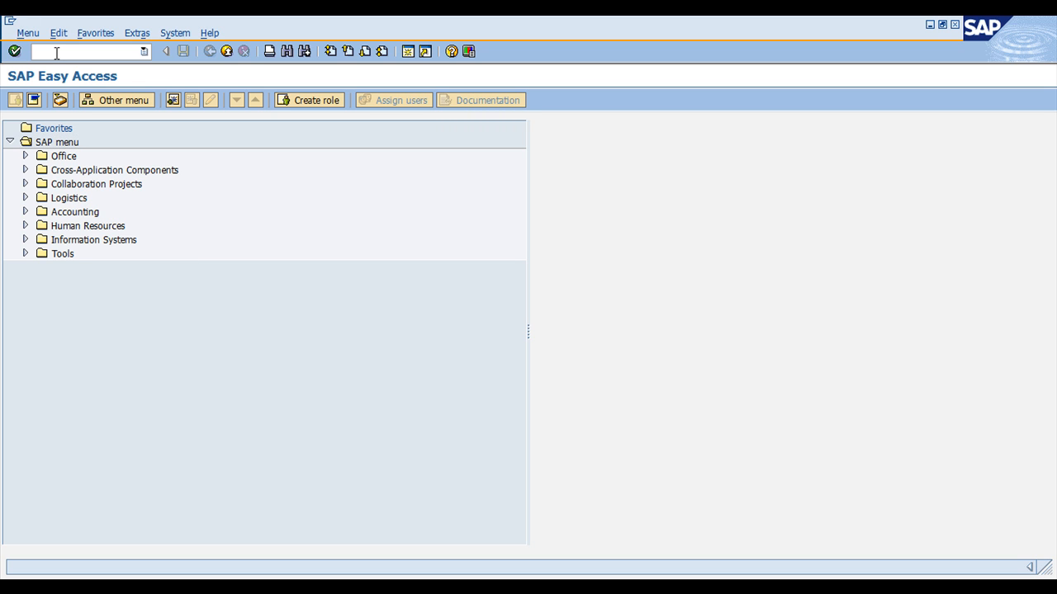
pyautogui.press('capslock')
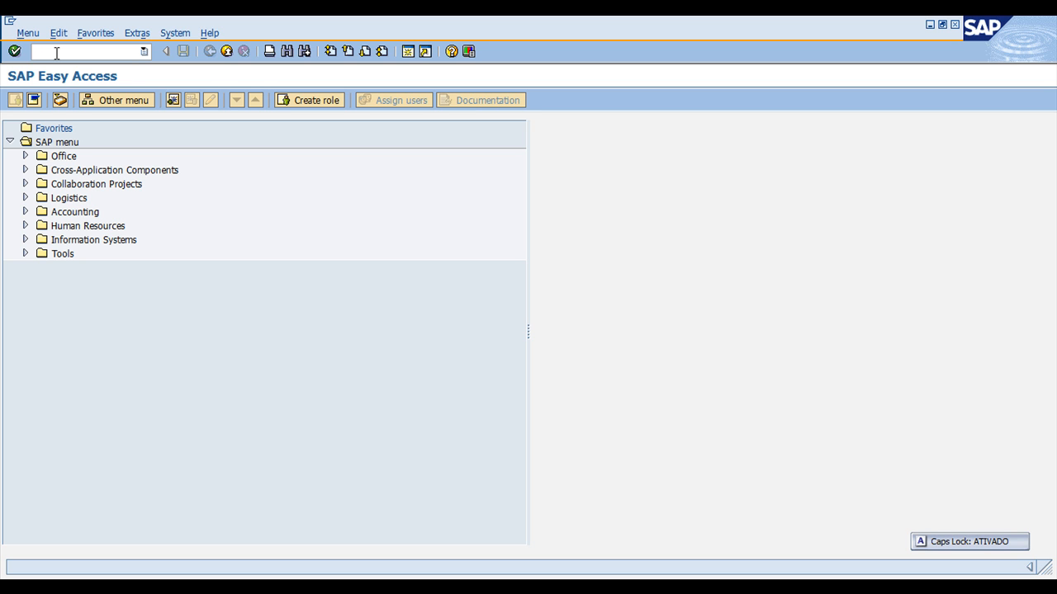
pyautogui.write('SQVI')
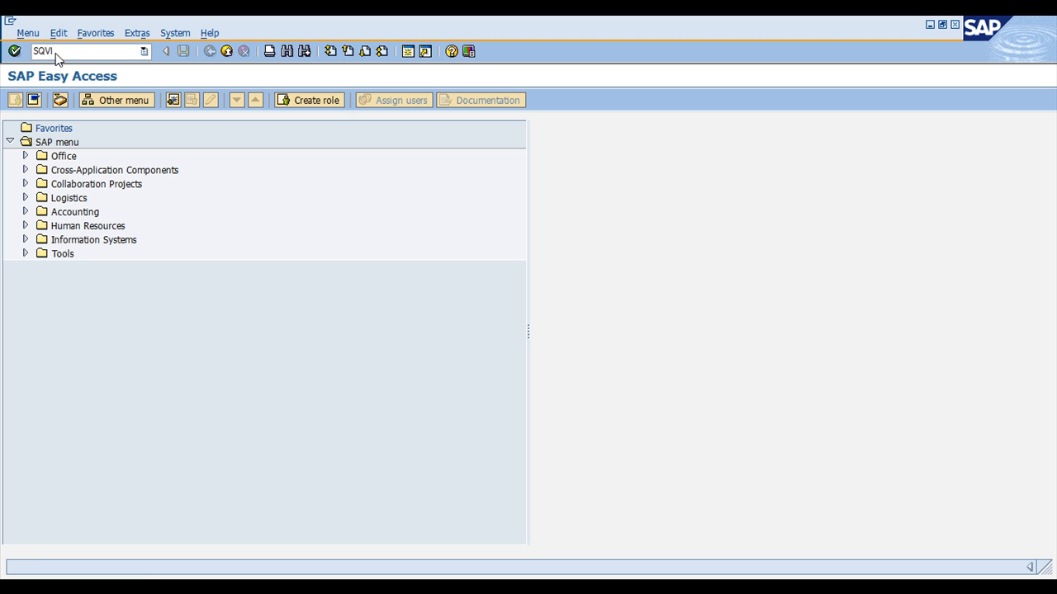
pyautogui.press('Return')
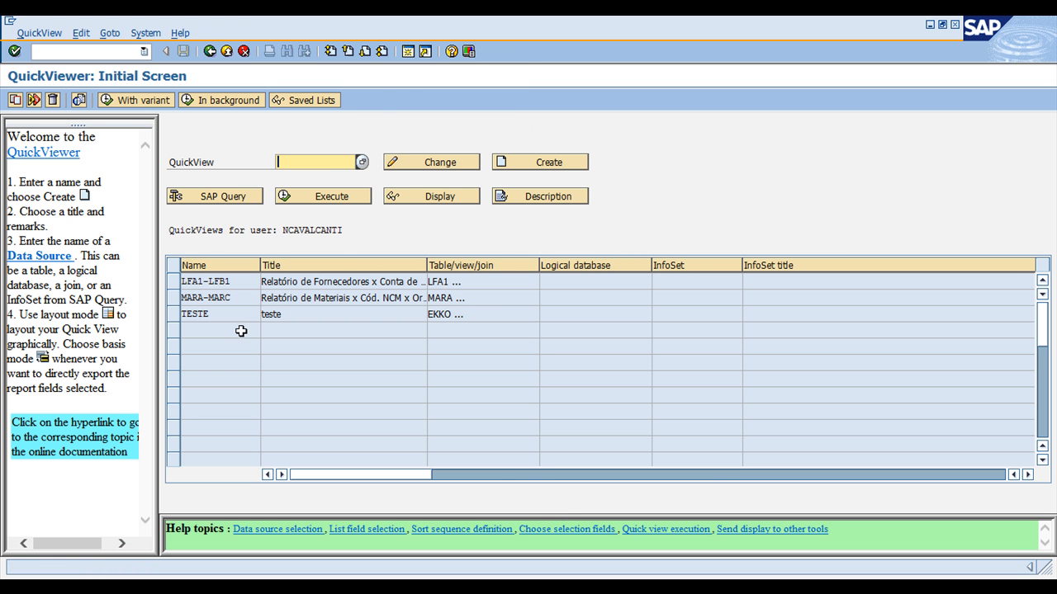
# - Open transaction SQ01 in a new session to compare its query list with the QuickViewer, and return to the QuickViewer
pyautogui.click(414, 52)
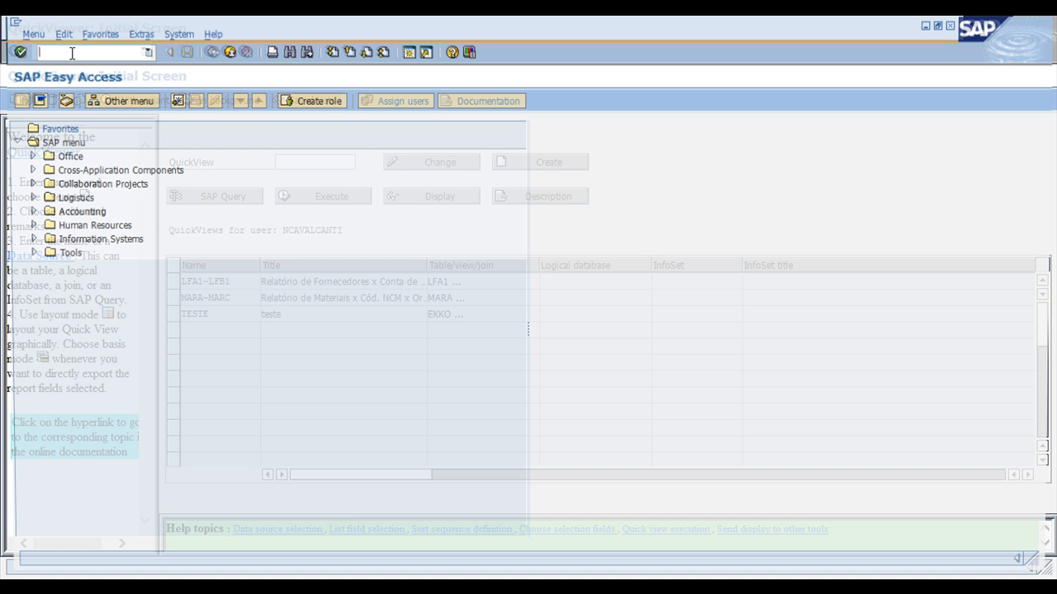
pyautogui.write('SQ01')
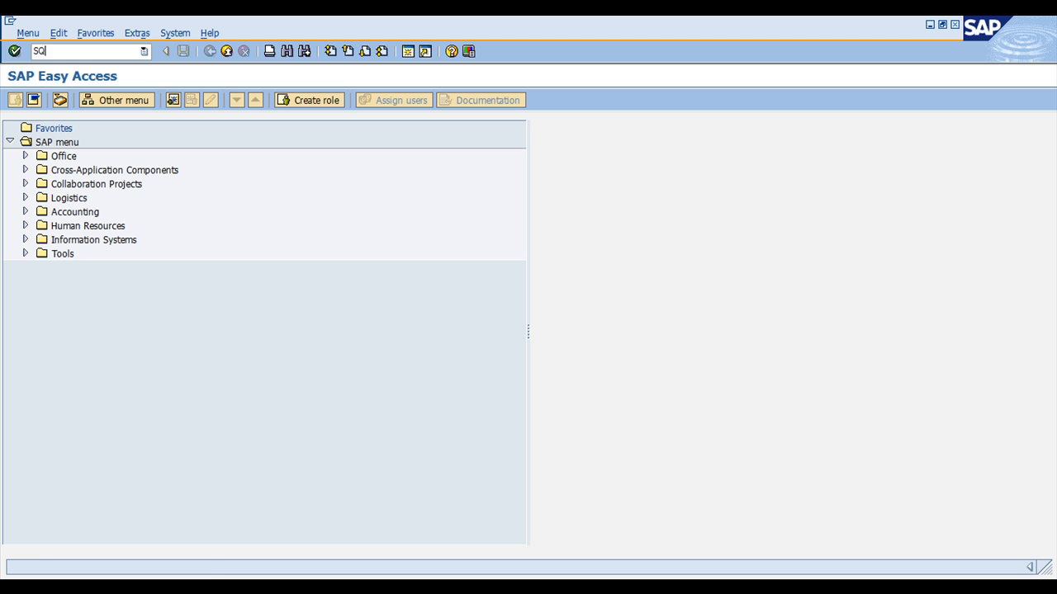
pyautogui.press('Return')
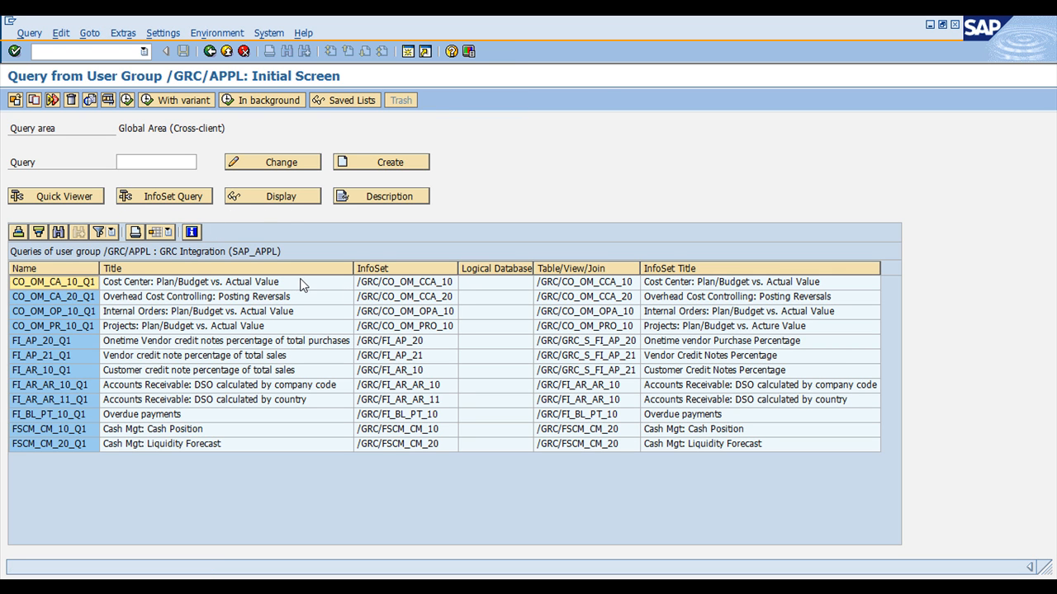
pyautogui.hotkey('alt', 'Tab')
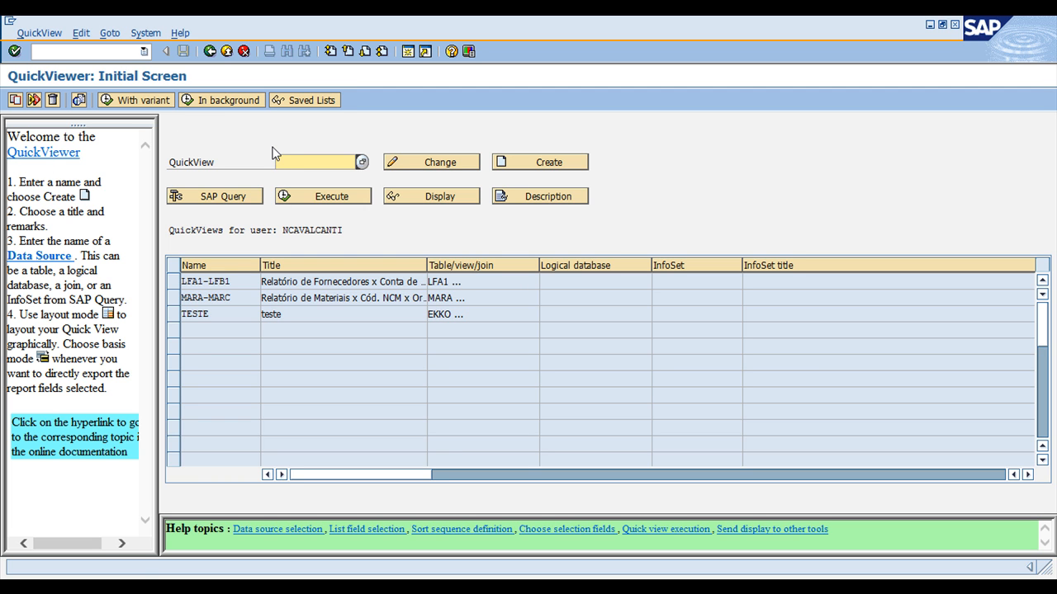
pyautogui.hotkey('alt', 'Tab')
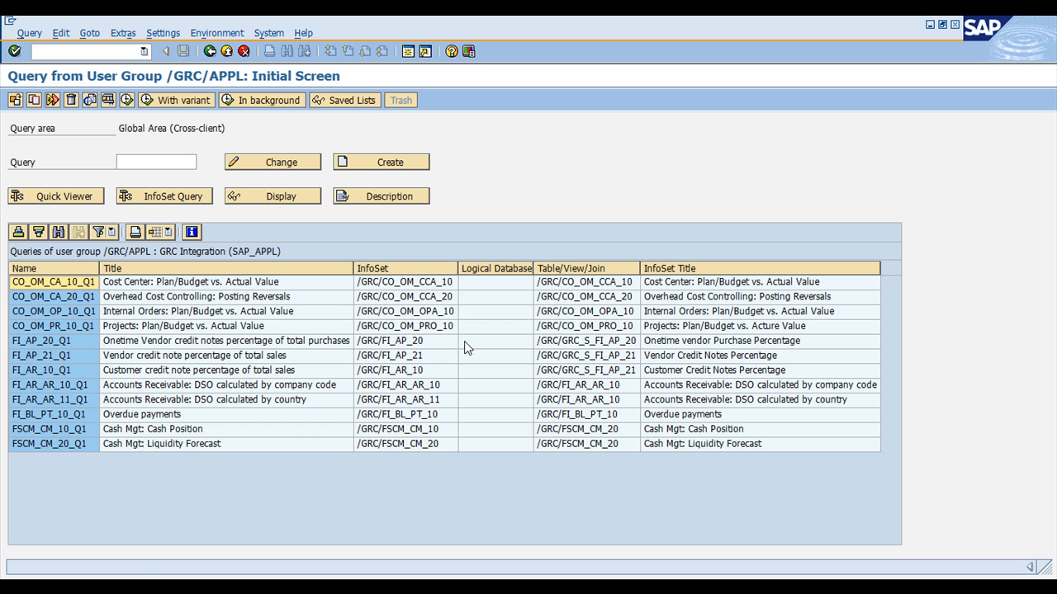
pyautogui.click(237, 327)
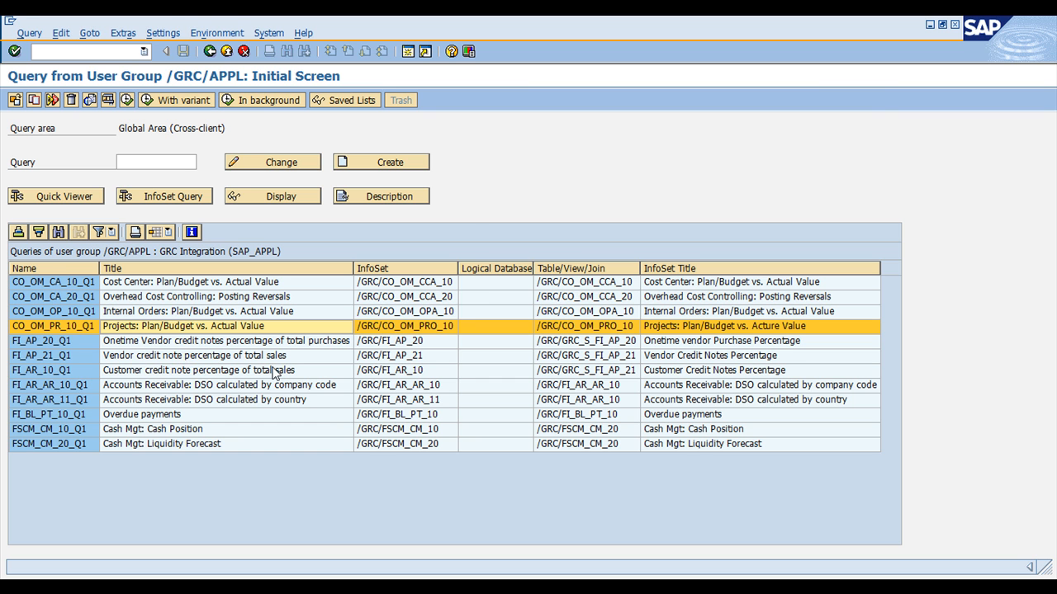
pyautogui.press('F3')
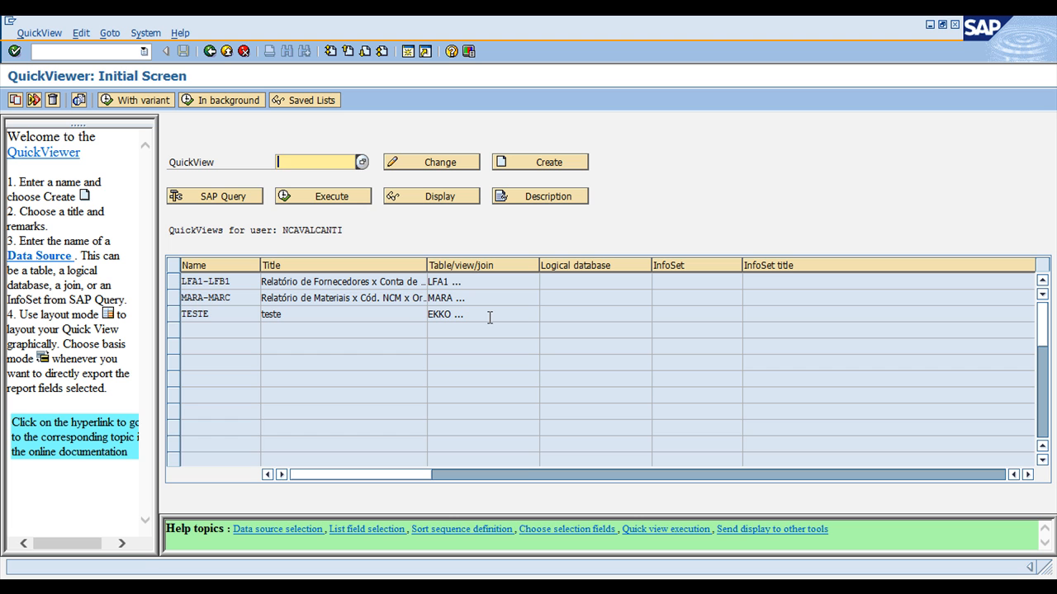
pyautogui.click(65, 52)
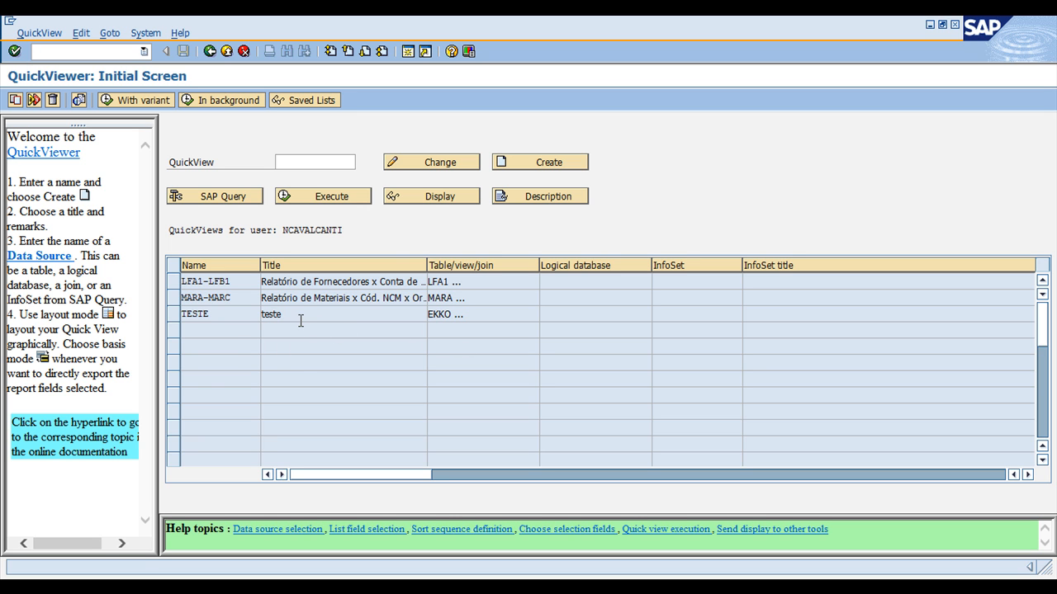
pyautogui.click(316, 163)
pyautogui.click(179, 286)
pyautogui.click(179, 301)
pyautogui.click(180, 284)
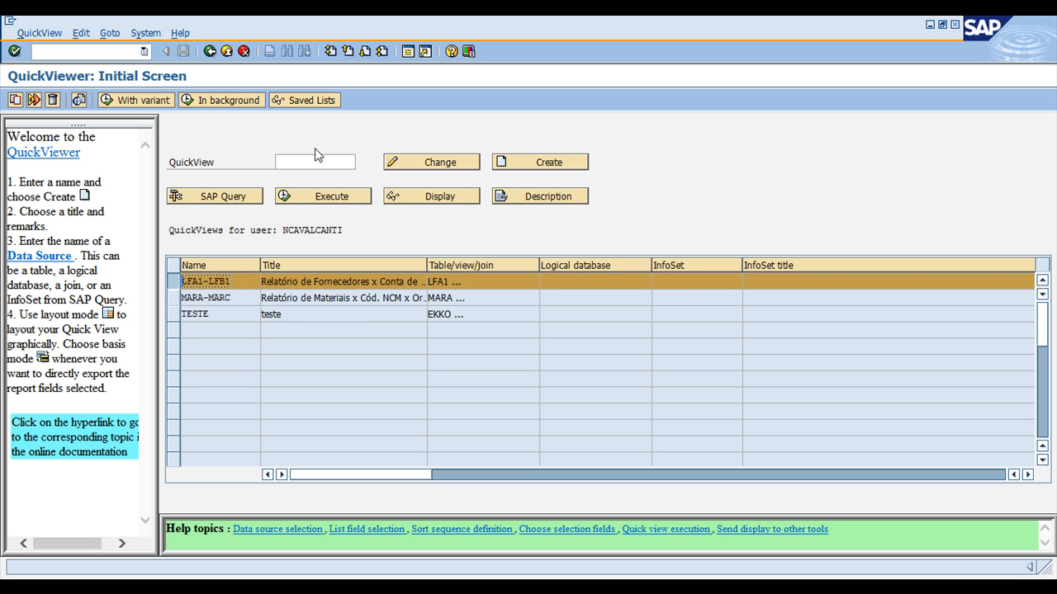
# - Start creating a QuickView named MARA-MARC2, and widen the Title column of the existing QuickViews list
pyautogui.click(297, 164)
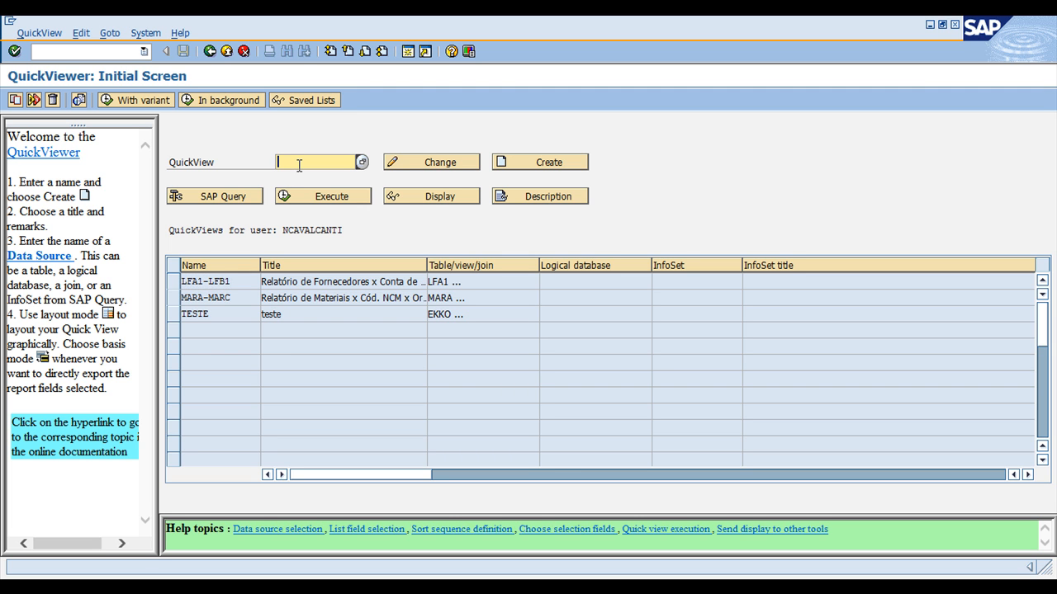
pyautogui.write('MARA-MARC2')
pyautogui.moveTo(425, 265); pyautogui.dragTo(503, 265)
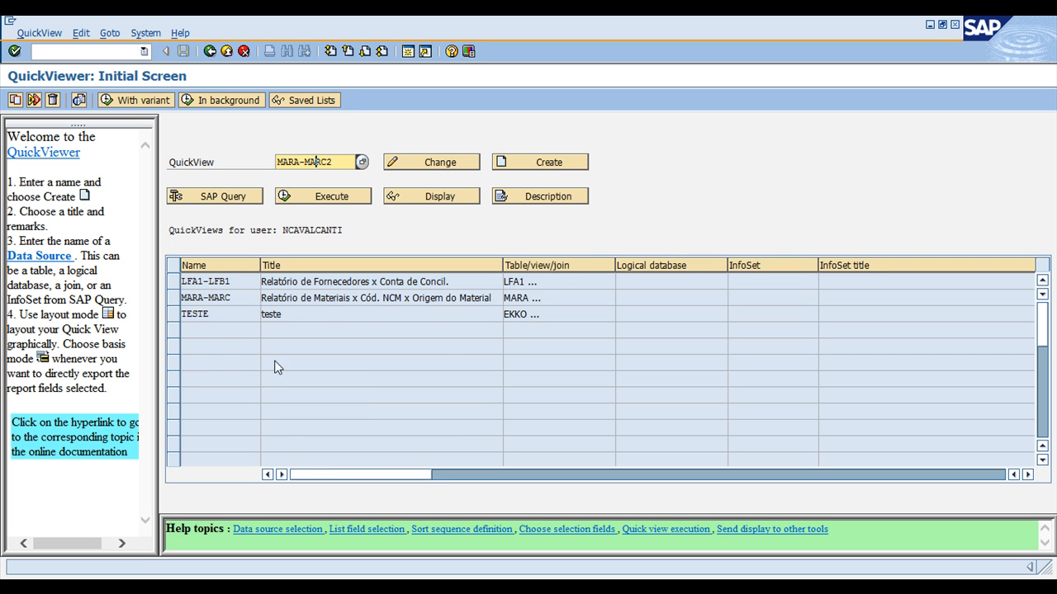
pyautogui.click(550, 166)
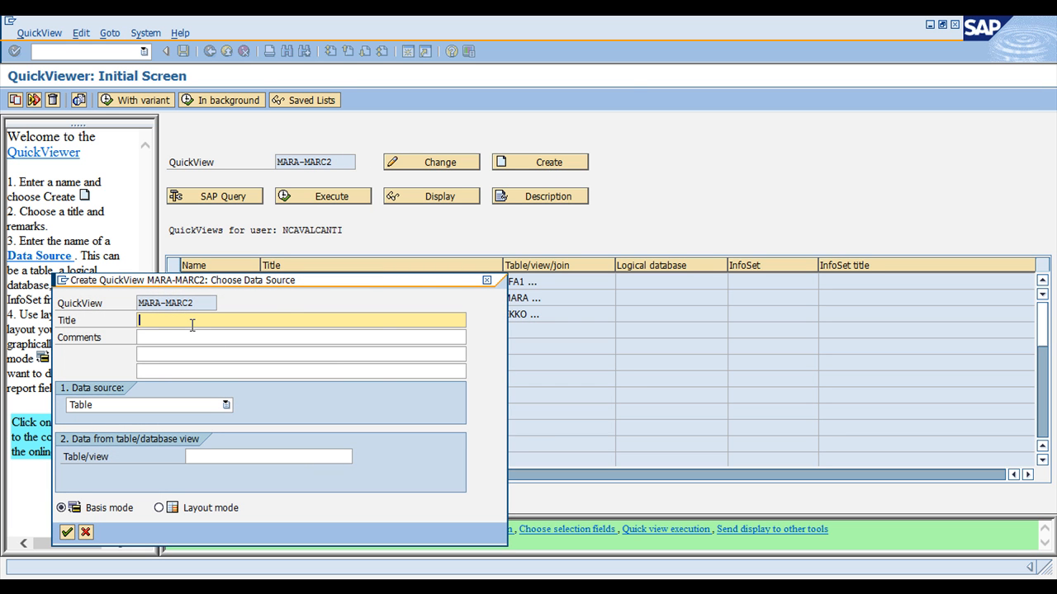
# - Title the new QuickView "Material Report - NCM x Mat. Origin" and use a table join as its data source
pyautogui.write('mATERI')
pyautogui.press('capslock')
pyautogui.press('BackSpace')
pyautogui.press('BackSpace')
pyautogui.press('BackSpace')
pyautogui.press('BackSpace')
pyautogui.press('BackSpace')
pyautogui.press('BackSpace')
pyautogui.write('Material REp')
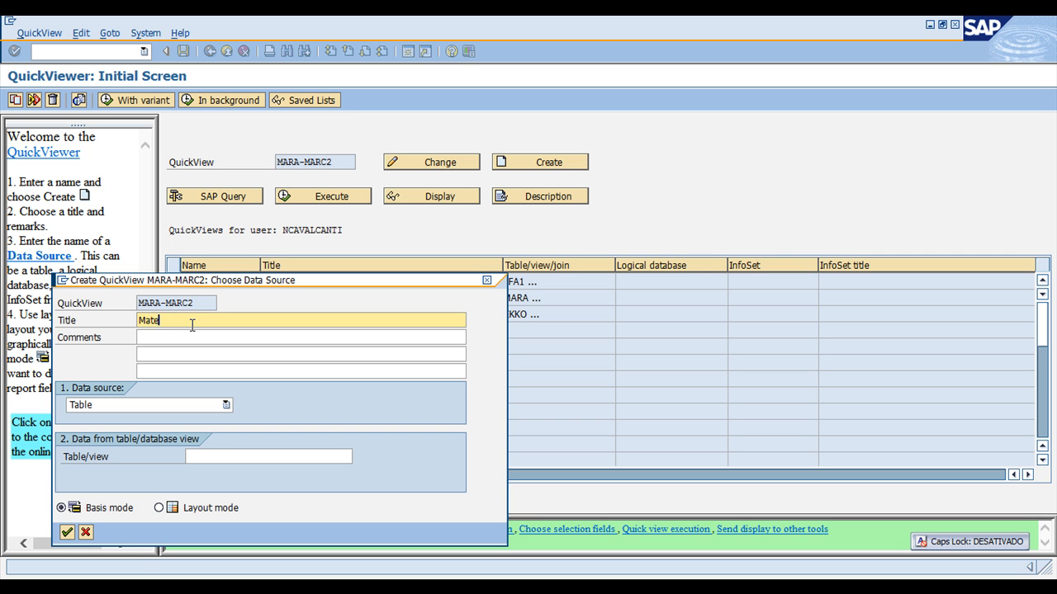
pyautogui.press('BackSpace')
pyautogui.press('BackSpace')
pyautogui.write('eport - ')
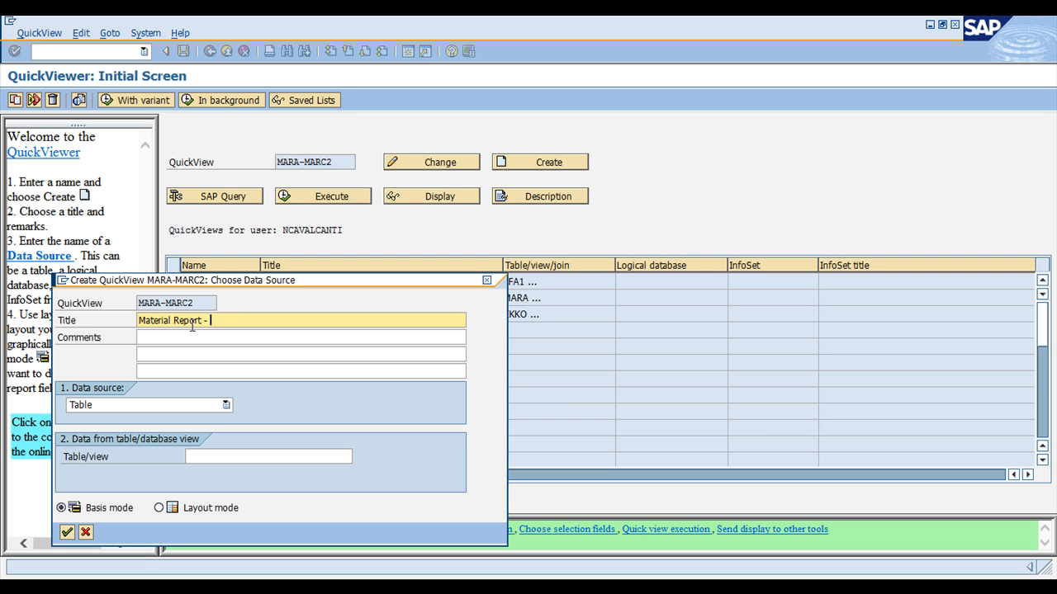
pyautogui.write('NCM x Mat. Origin')
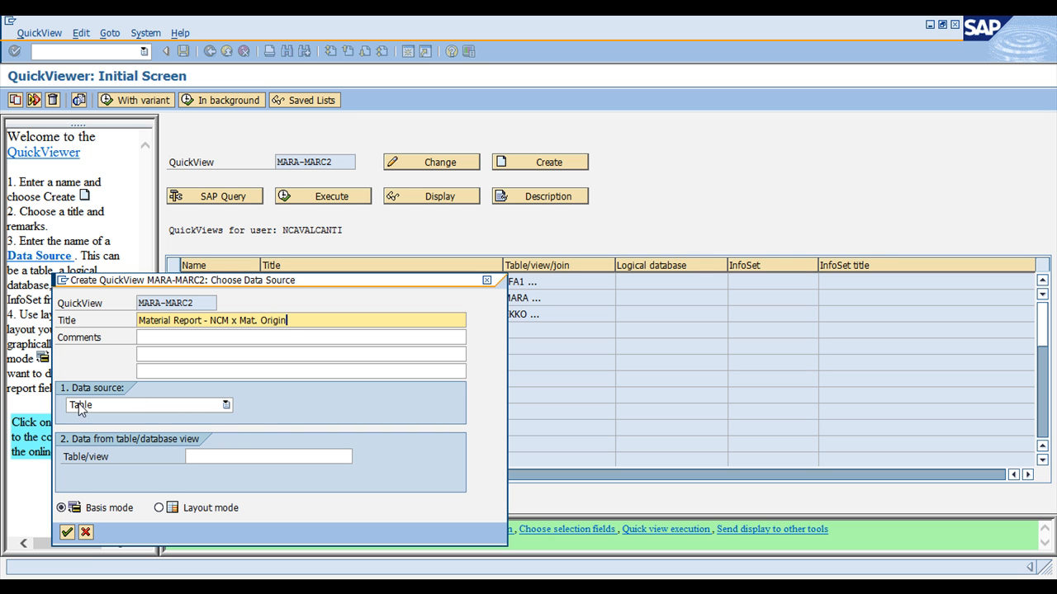
pyautogui.click(223, 410)
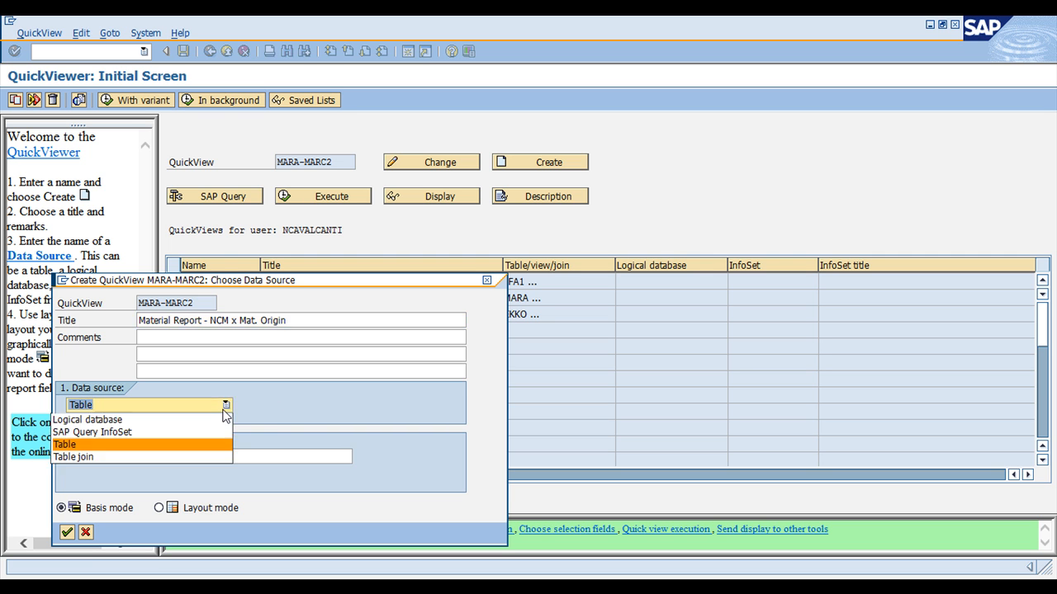
pyautogui.click(76, 458)
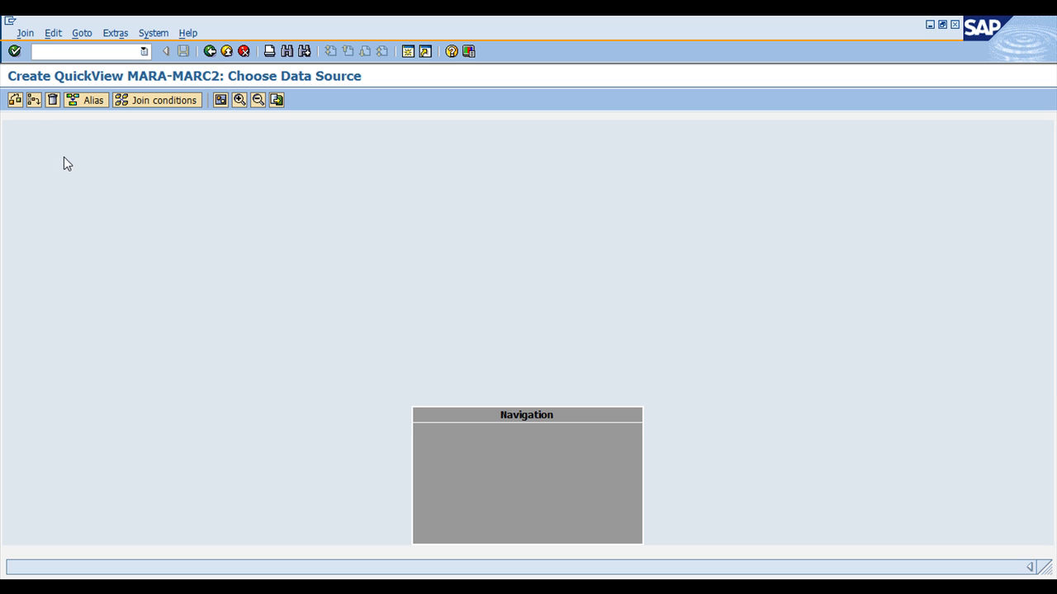
# - Add the tables MARA and MAKT to the join
pyautogui.click(33, 101)
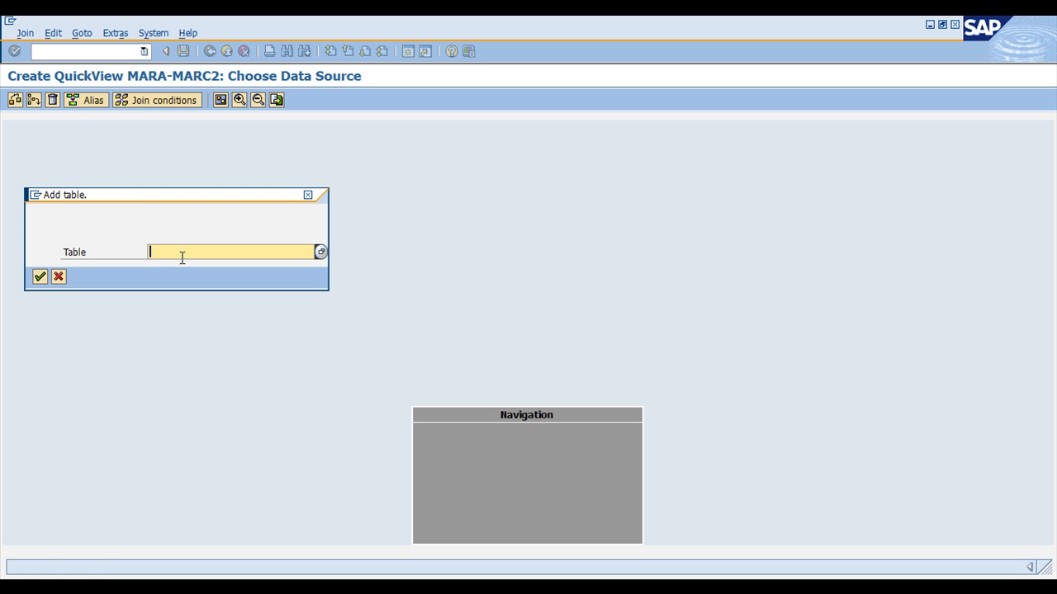
pyautogui.write('maram')
pyautogui.press('BackSpace')
pyautogui.press('Return')
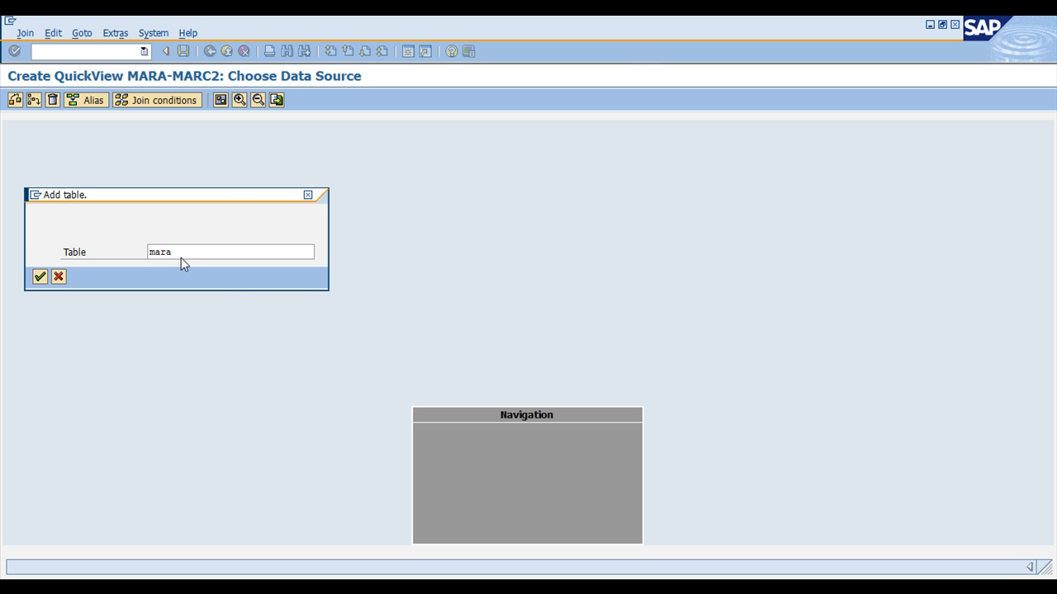
pyautogui.click(33, 99)
pyautogui.write('makt')
pyautogui.press('Return')
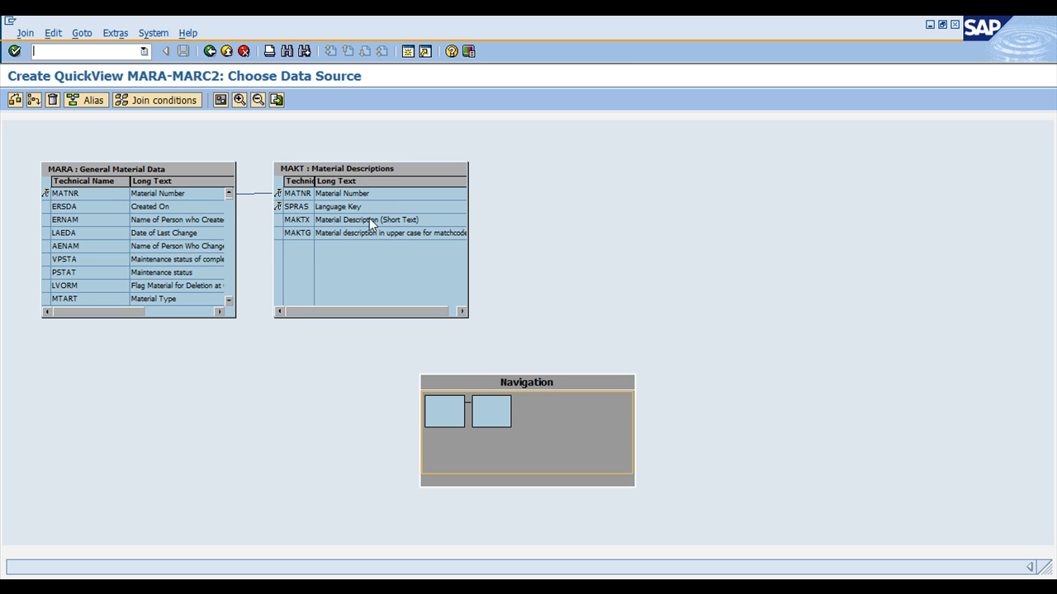
pyautogui.click(346, 221)
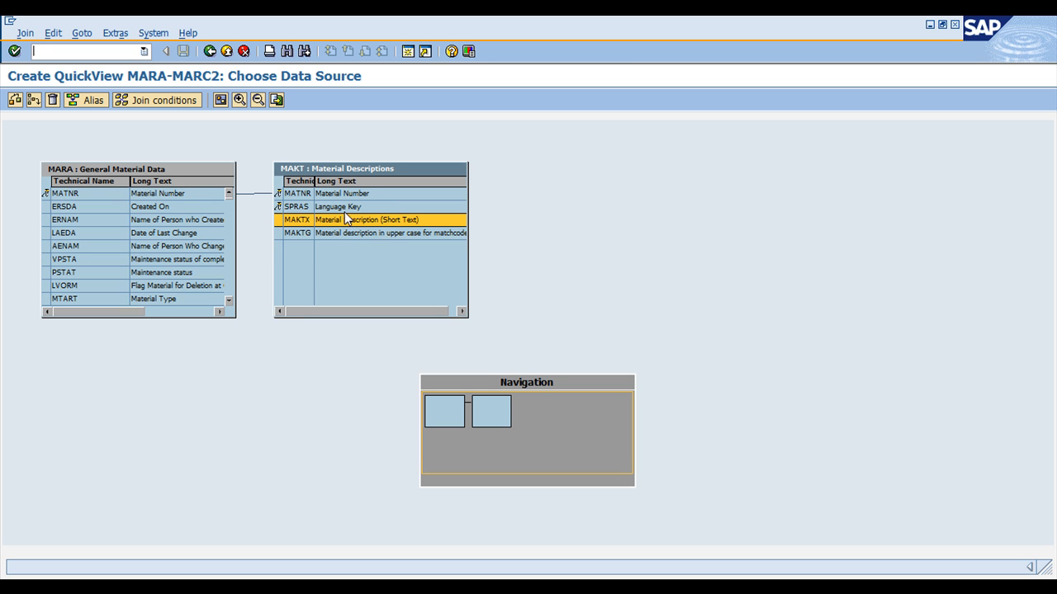
# - Add the tables MARC and MBEW to the join
pyautogui.click(33, 101)
pyautogui.write('marc')
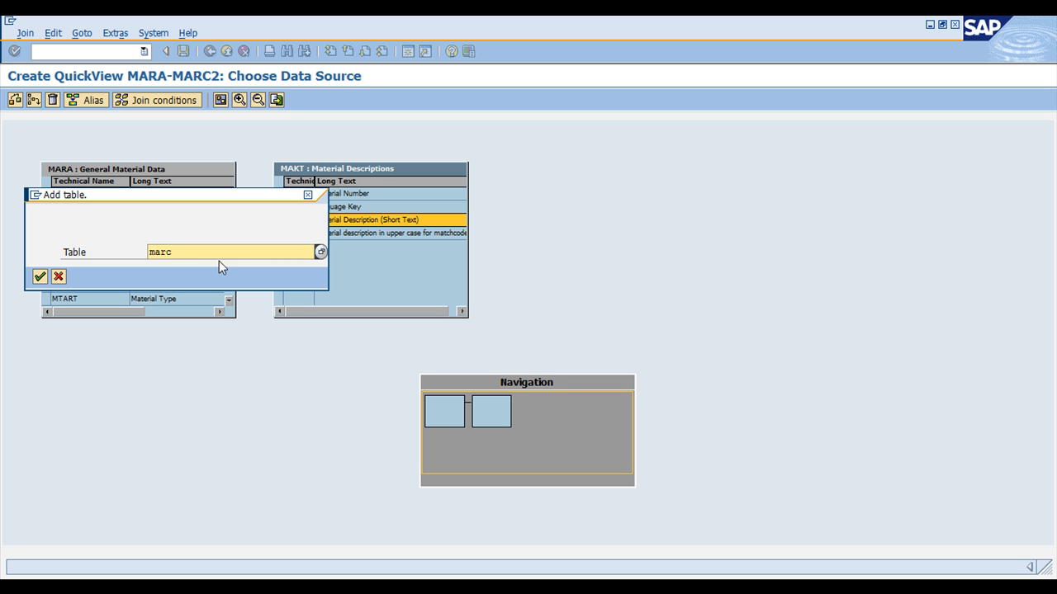
pyautogui.press('Return')
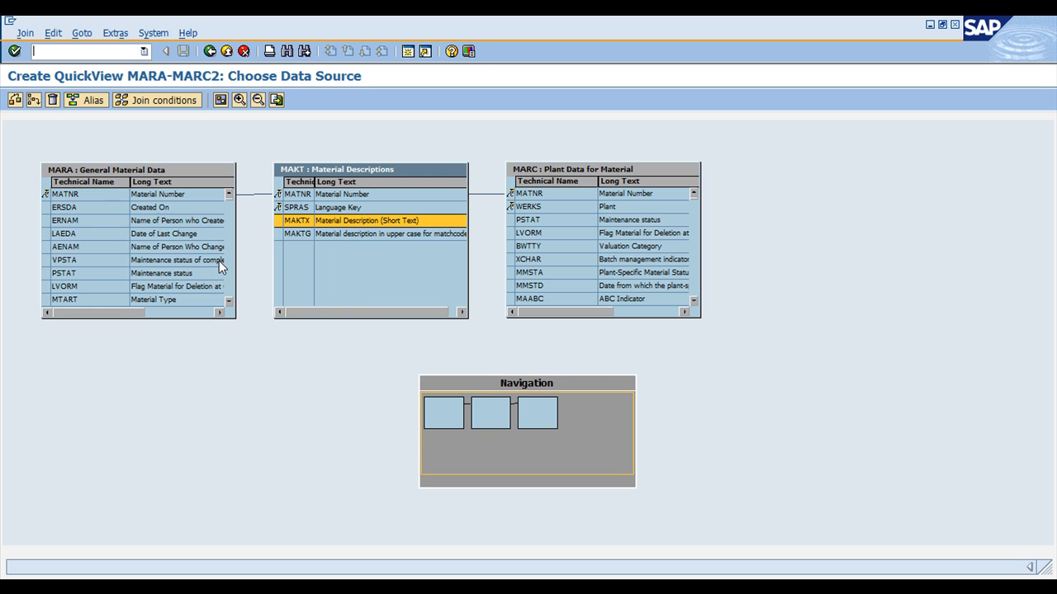
pyautogui.click(37, 104)
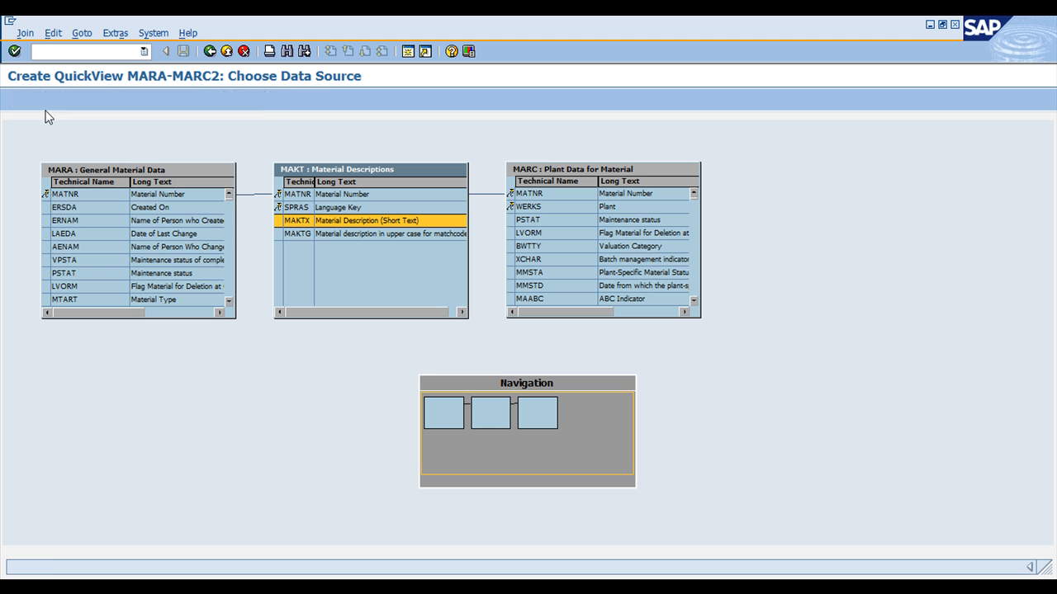
pyautogui.write('mb')
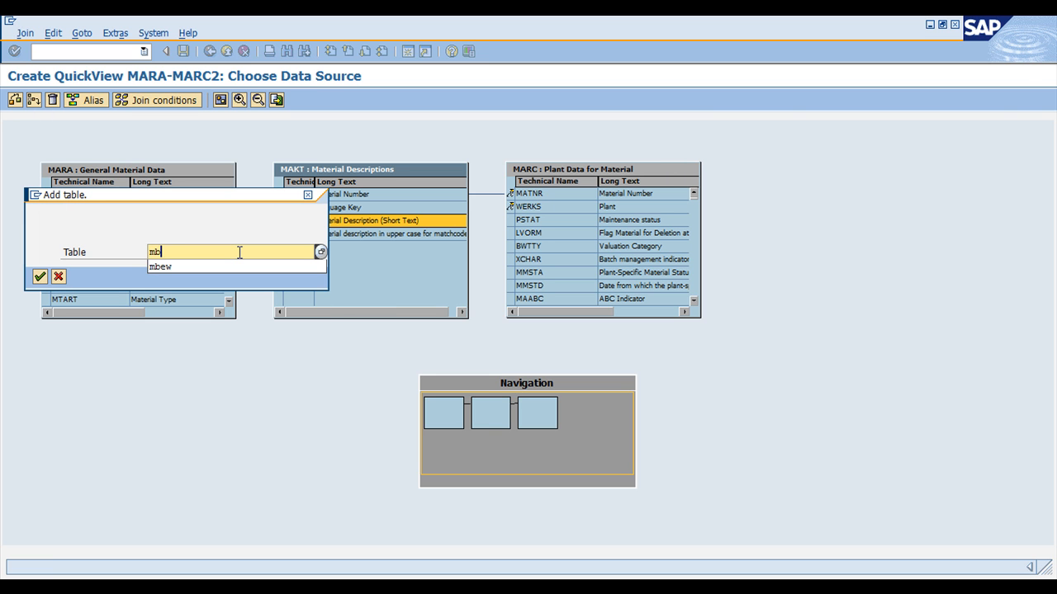
pyautogui.write('ew')
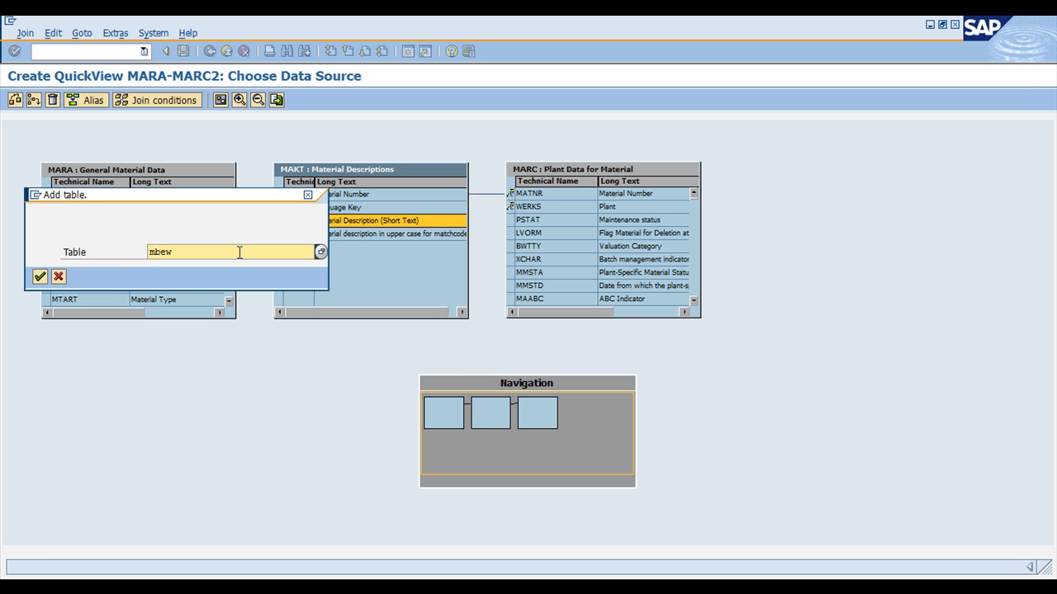
pyautogui.press('Return')
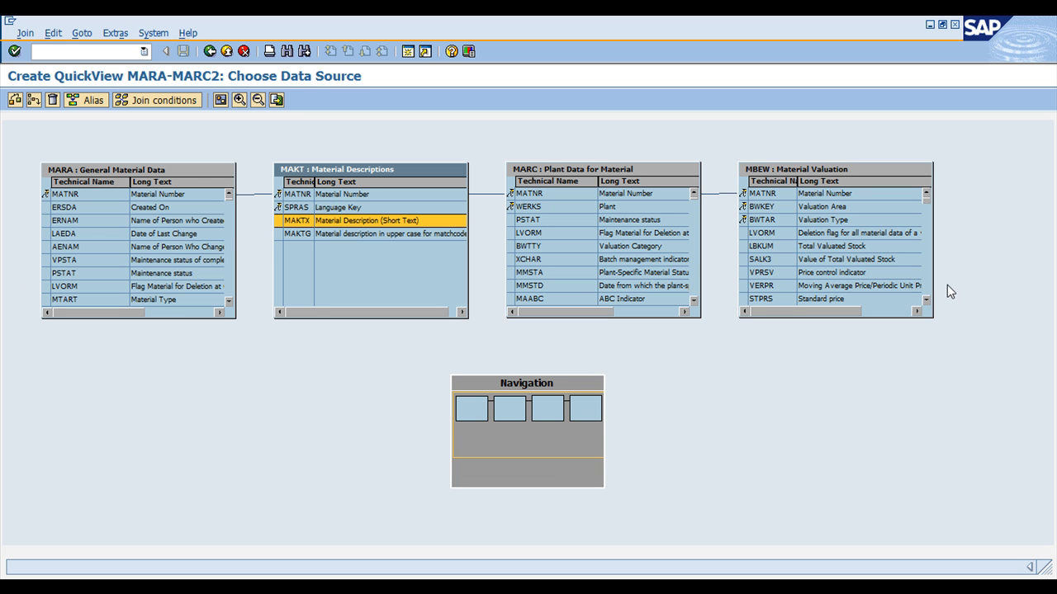
# - Move the MARA table slightly farther from MAKT and select the join line between the two tables
pyautogui.click(191, 170)
pyautogui.click(321, 167)
pyautogui.click(593, 170)
pyautogui.click(784, 170)
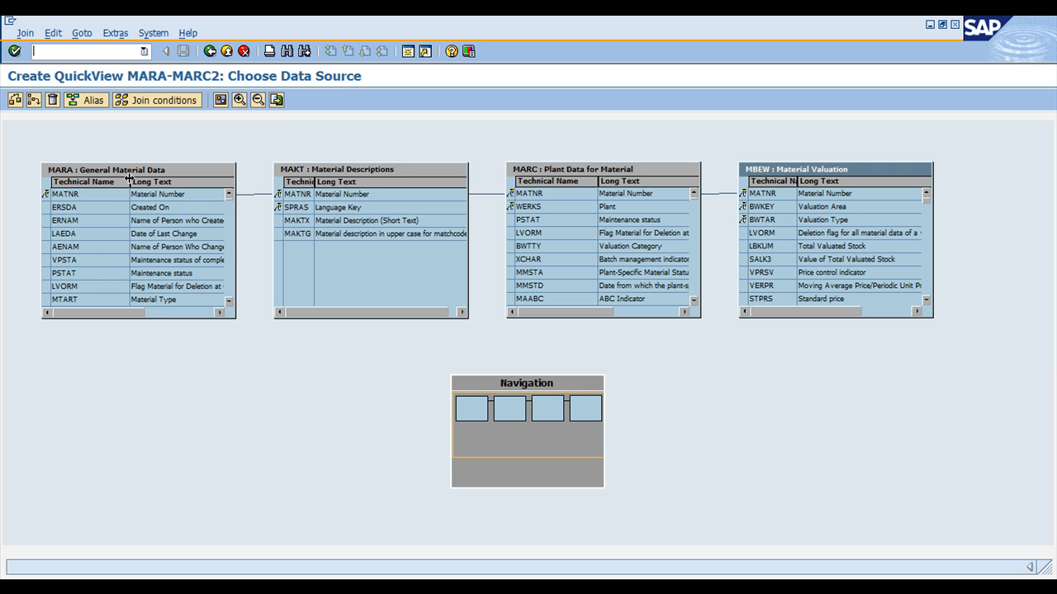
pyautogui.moveTo(133, 169); pyautogui.dragTo(109, 171)
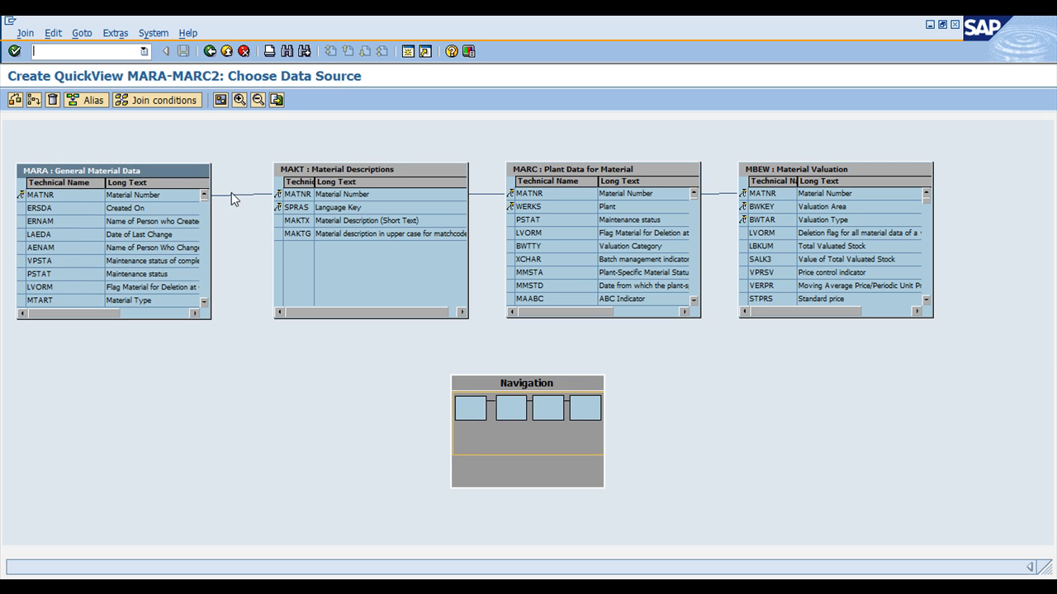
pyautogui.click(249, 196)
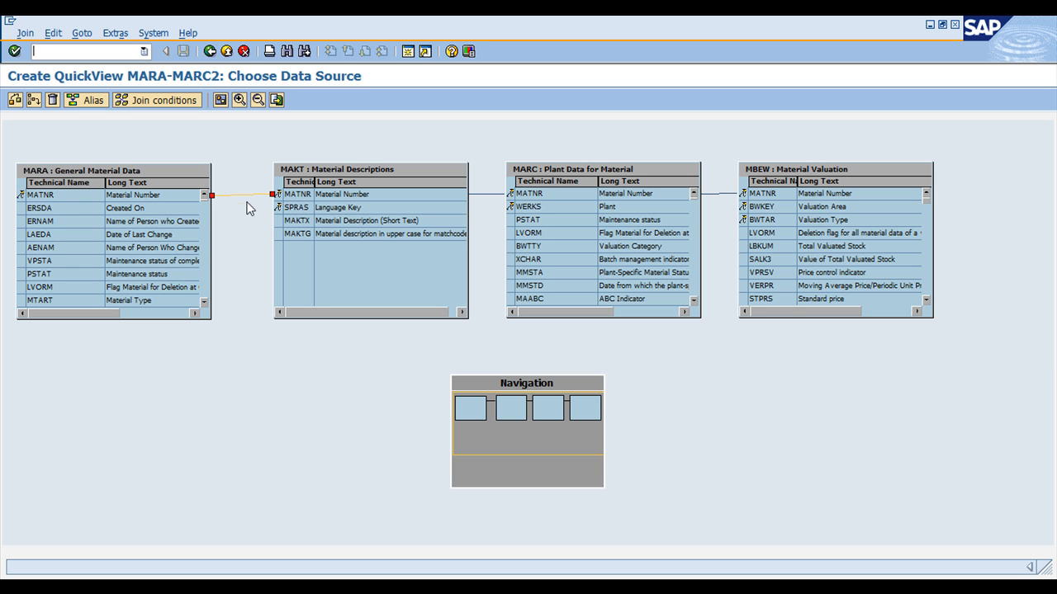
# - Check the MATNR field in MARA, MAKT, MARC and MBEW and the join line between MARA and MAKT
pyautogui.click(289, 199)
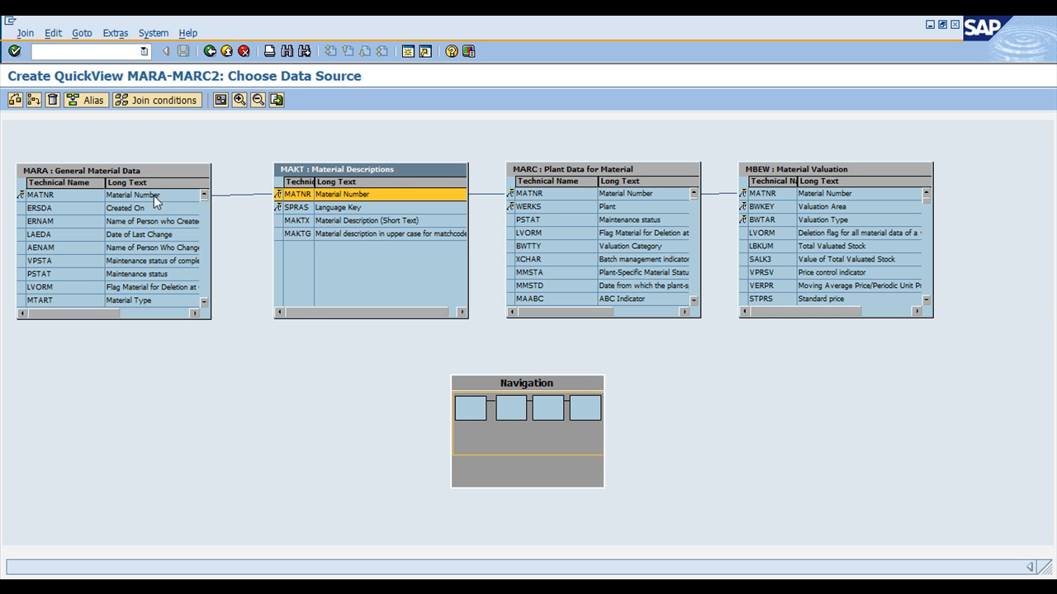
pyautogui.click(39, 197)
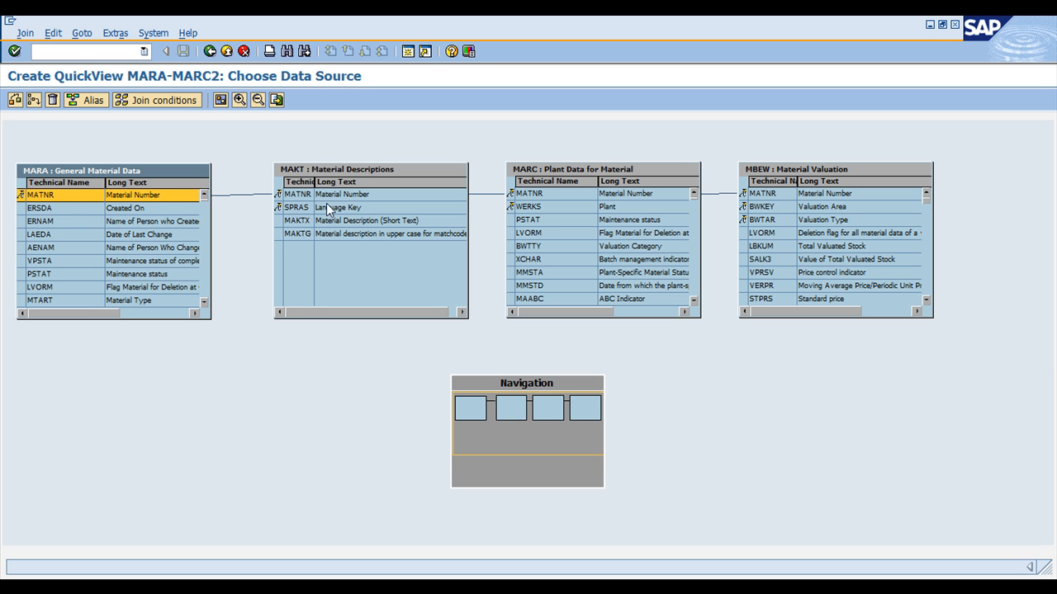
pyautogui.click(345, 195)
pyautogui.click(554, 190)
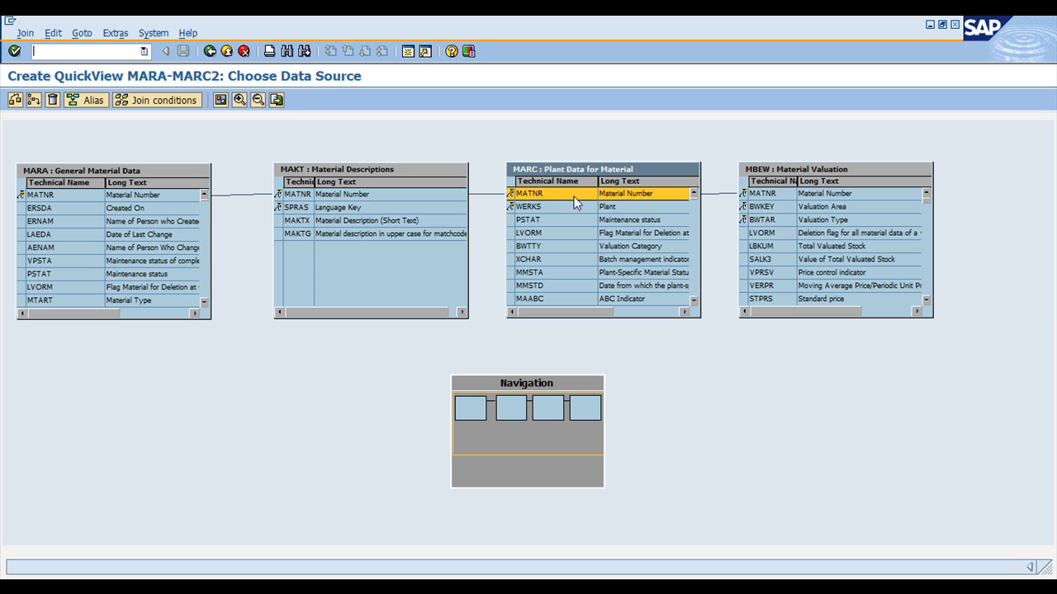
pyautogui.click(772, 195)
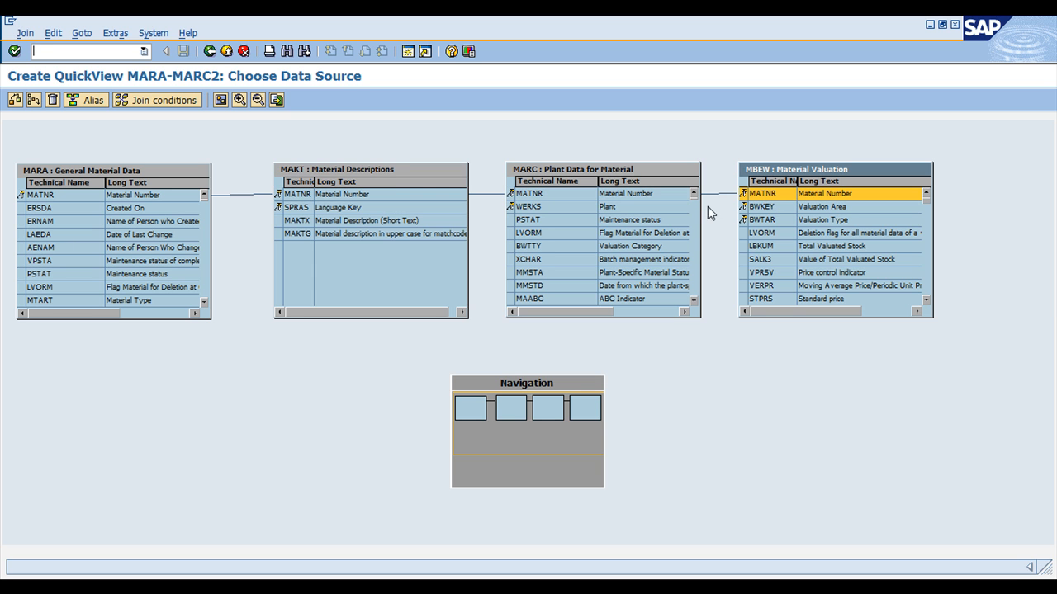
pyautogui.click(234, 198)
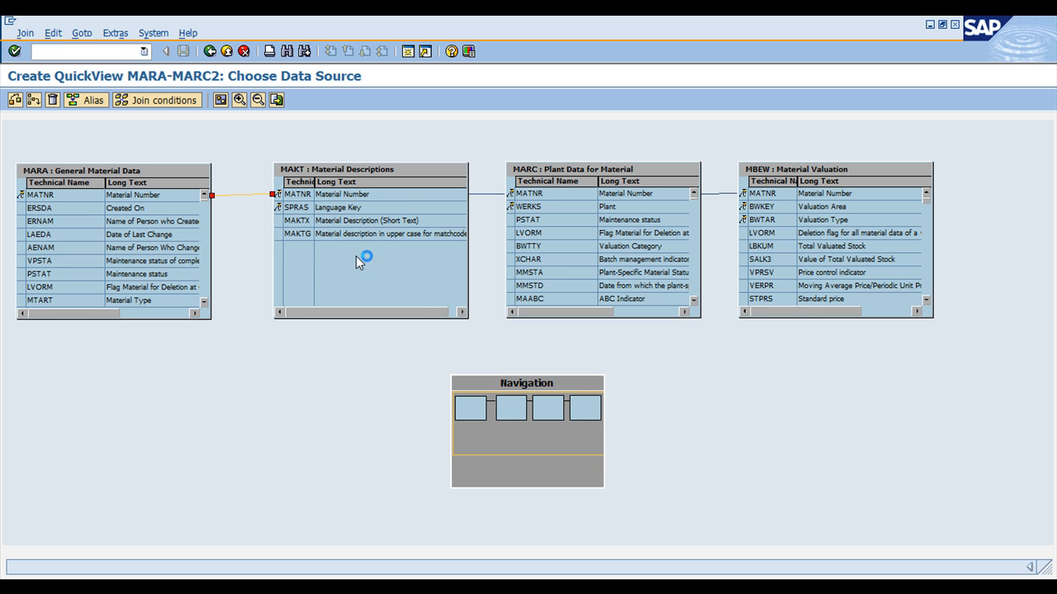
# - Try to link the WERKS field of MARC to MAKT, and link it to the BWKEY field of MBEW
pyautogui.moveTo(510, 208); pyautogui.dragTo(461, 208)
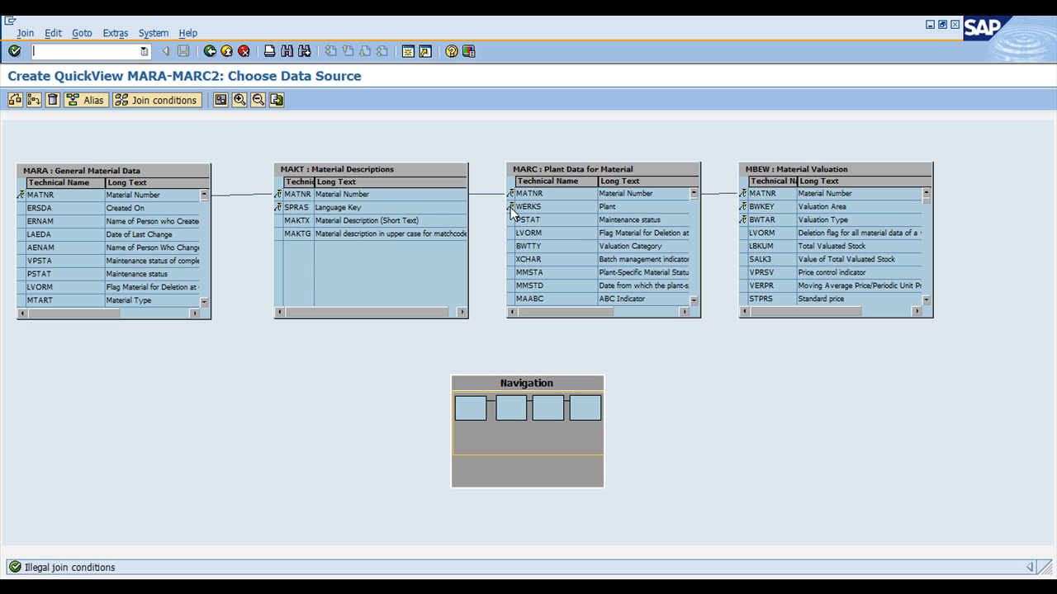
pyautogui.moveTo(511, 208); pyautogui.dragTo(454, 235)
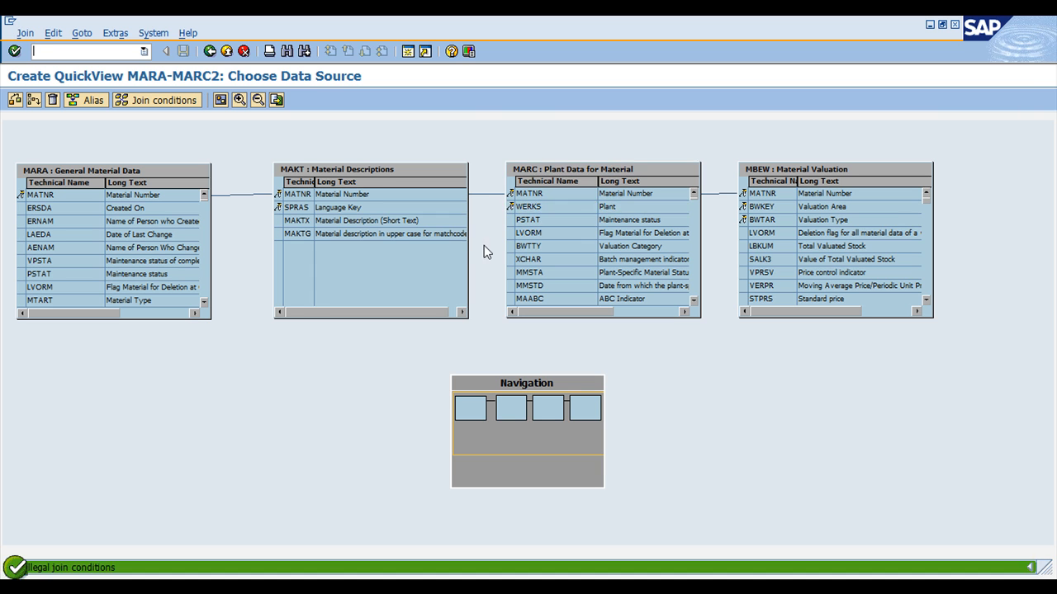
pyautogui.moveTo(744, 220); pyautogui.dragTo(698, 207)
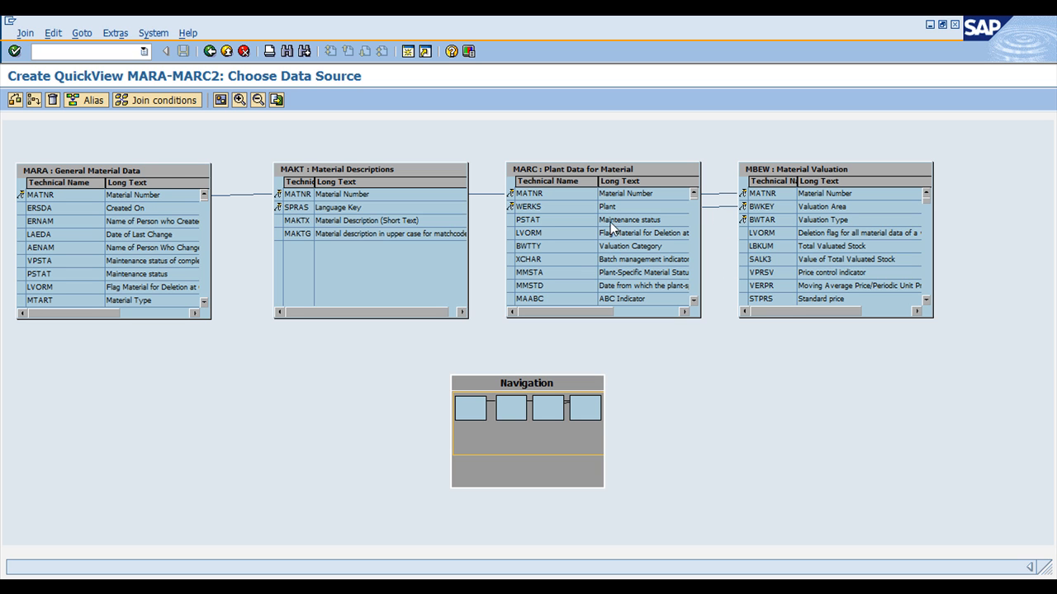
# - Move the MARA table slightly closer to MAKT and check the WERKS and BWKEY fields linked between MARC and MBEW
pyautogui.moveTo(165, 171); pyautogui.dragTo(186, 169)
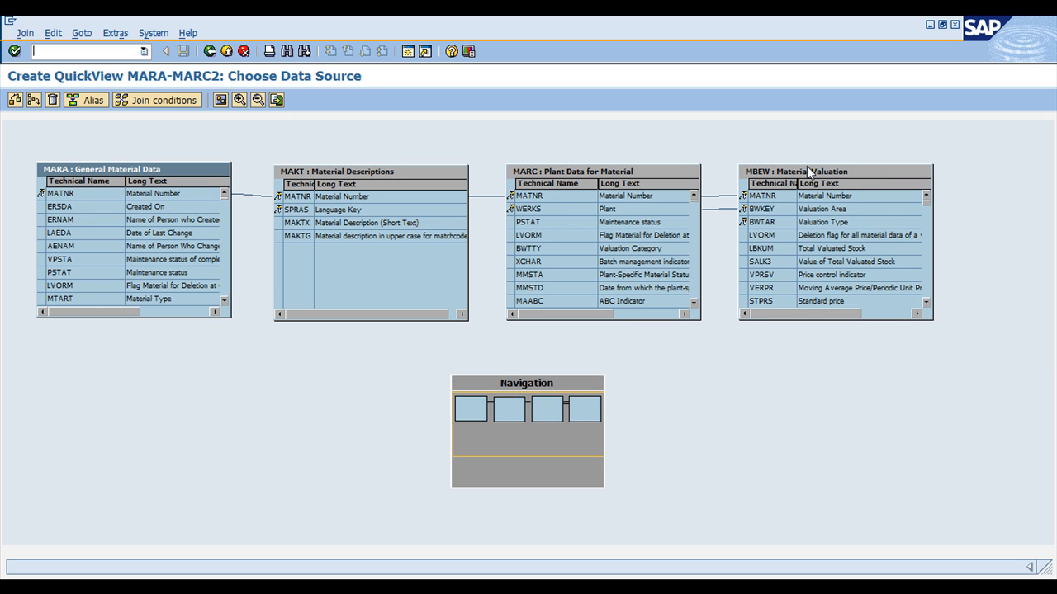
pyautogui.click(770, 186)
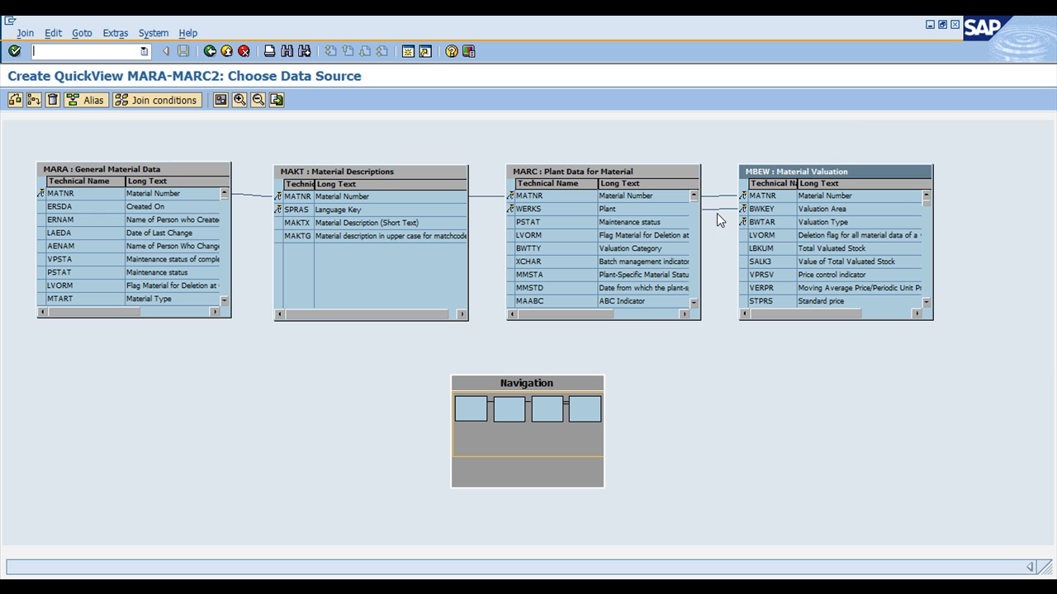
pyautogui.click(717, 212)
pyautogui.click(773, 209)
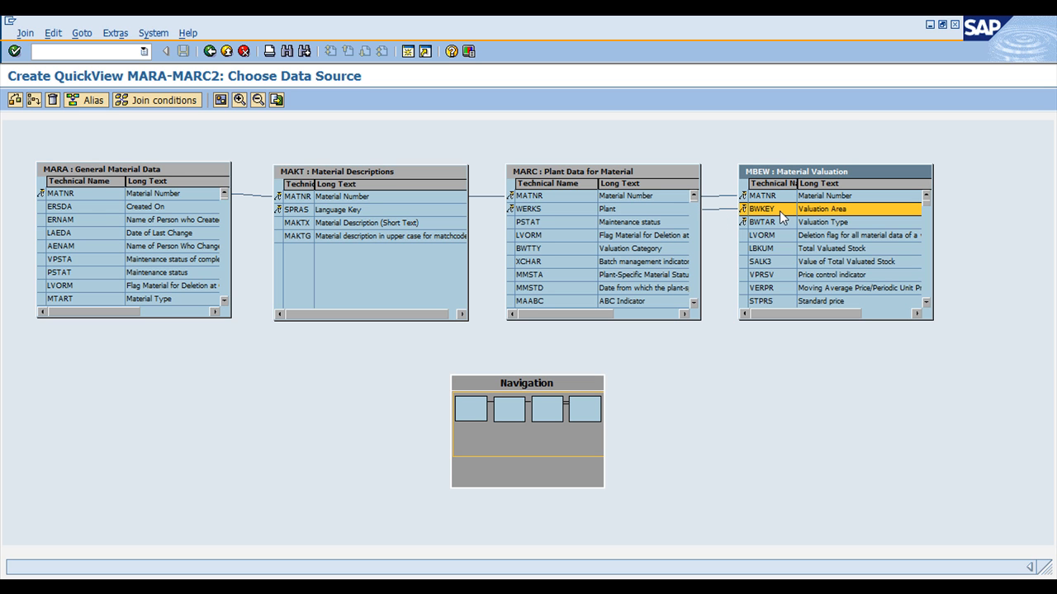
pyautogui.click(544, 209)
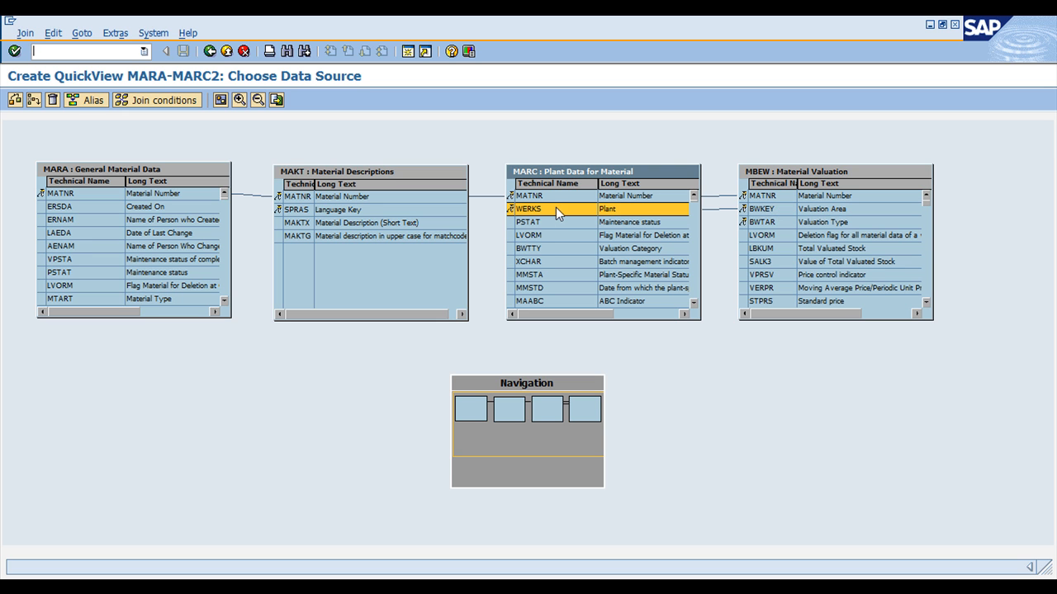
pyautogui.click(720, 211)
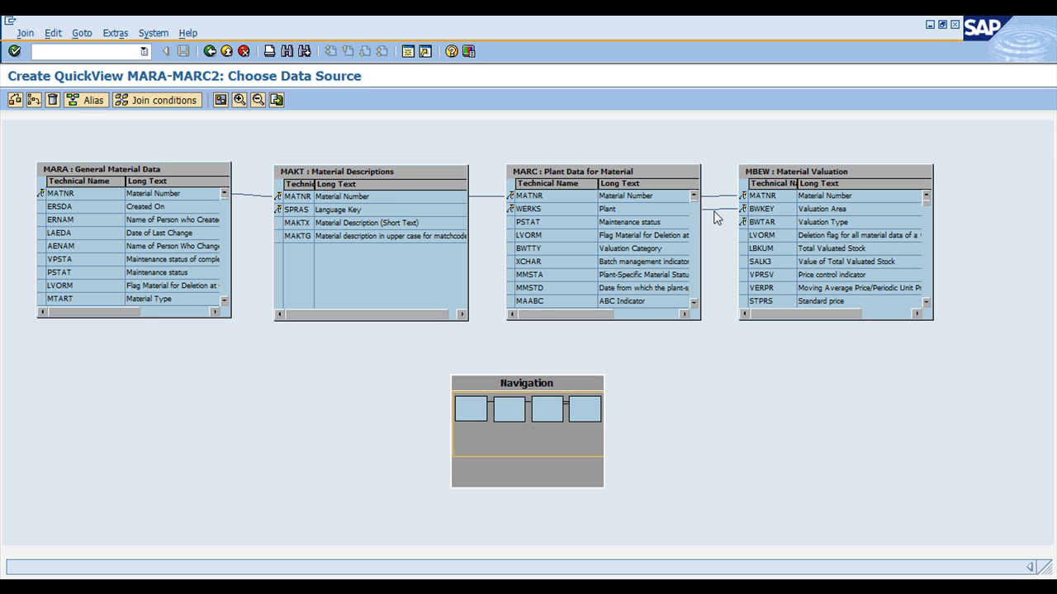
# - Delete the link between WERKS in MARC and BWKEY in MBEW
pyautogui.click(723, 210)
pyautogui.rightClick(716, 214)
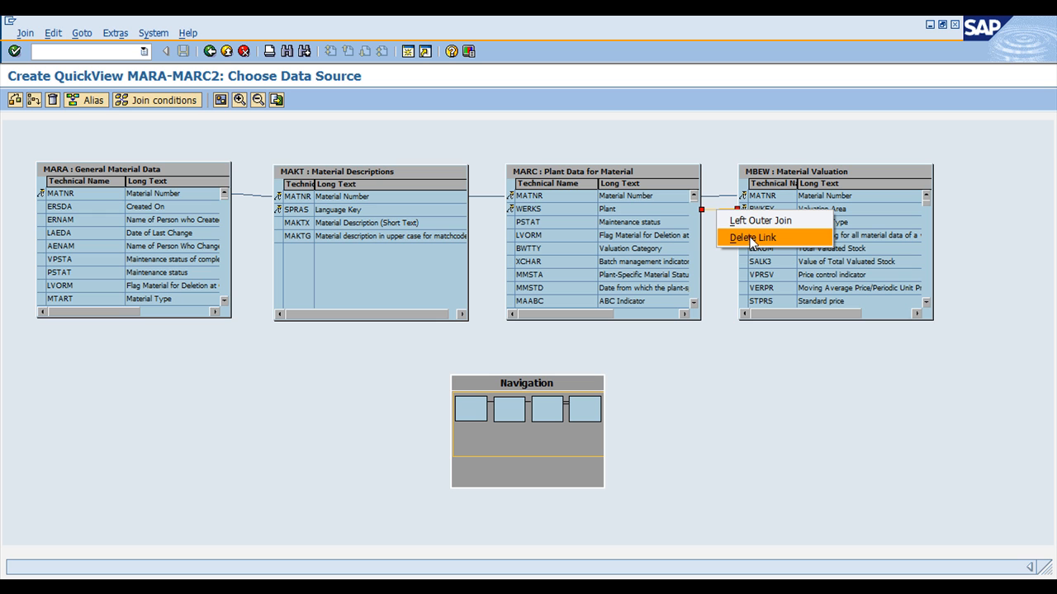
pyautogui.click(749, 239)
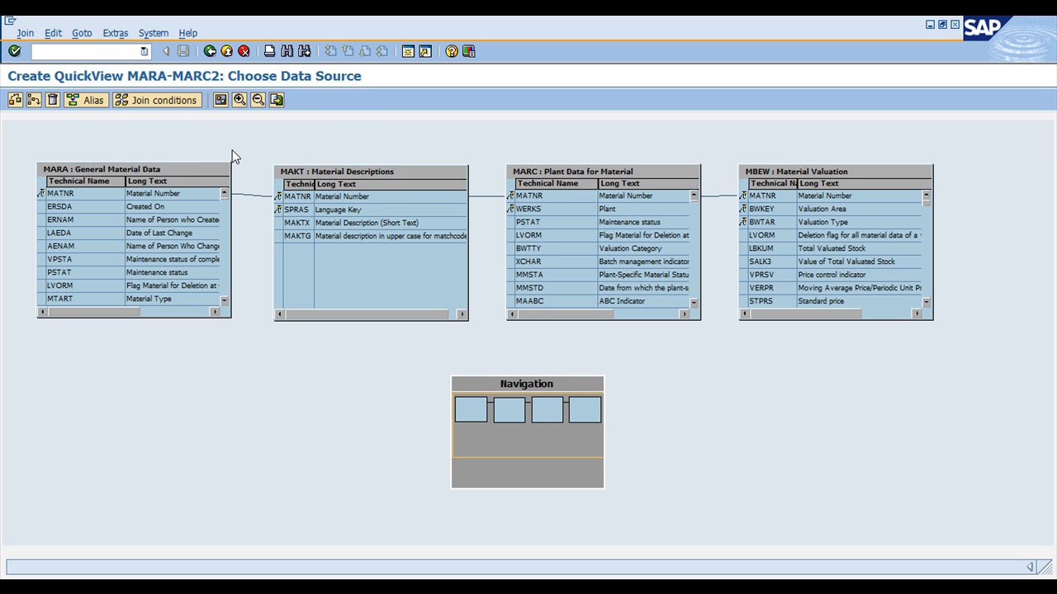
# - Check the join conditions and return from the join definition to the QuickView field selection
pyautogui.click(15, 100)
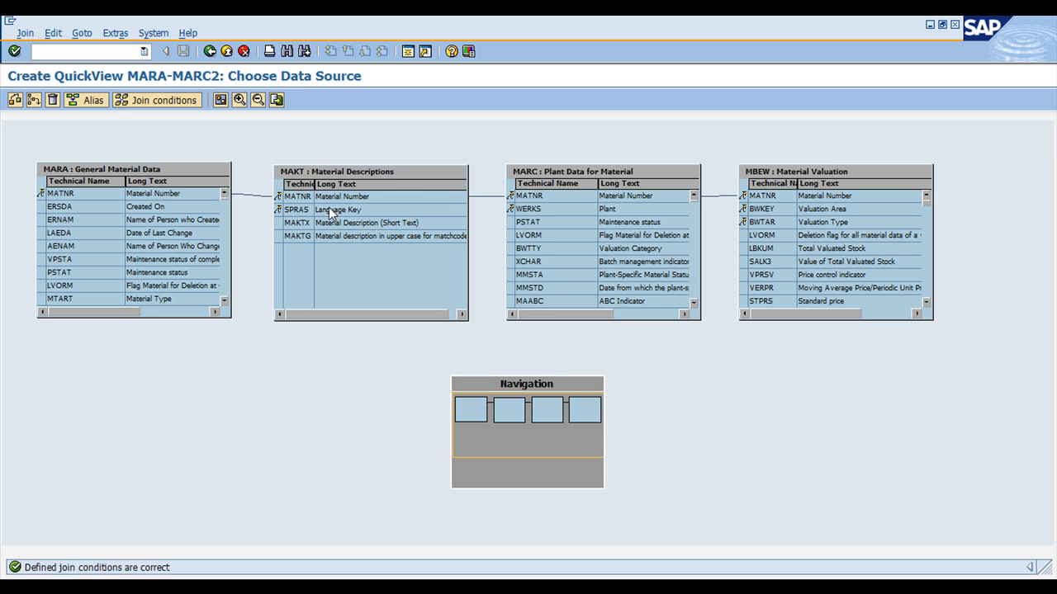
pyautogui.click(210, 51)
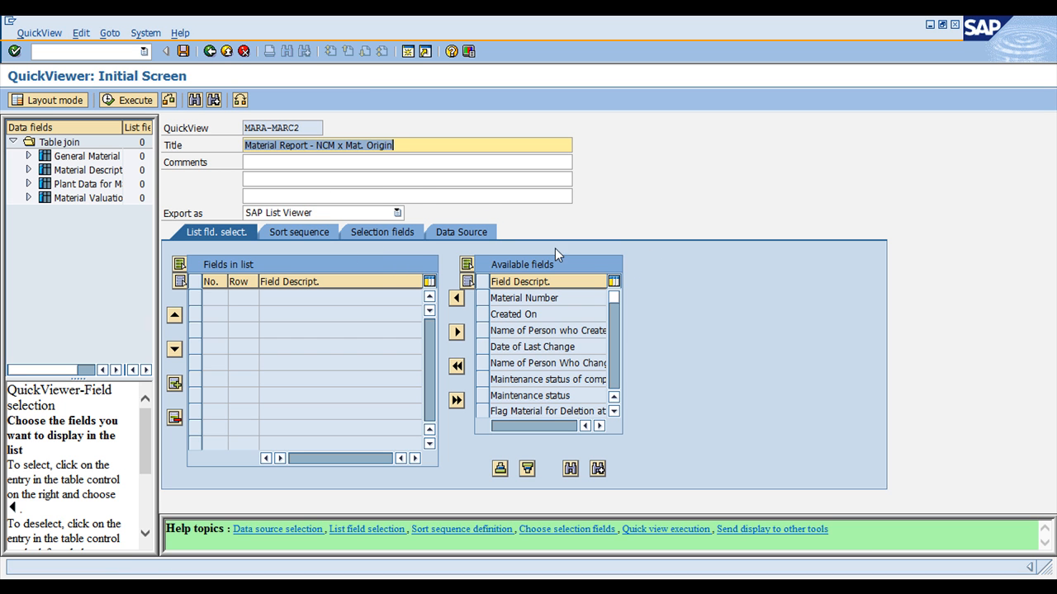
# - Widen the data fields tree, expand General Material Data, and set Material Number (MARA-MATNR) as both list and selection field
pyautogui.moveTo(158, 213); pyautogui.dragTo(281, 208)
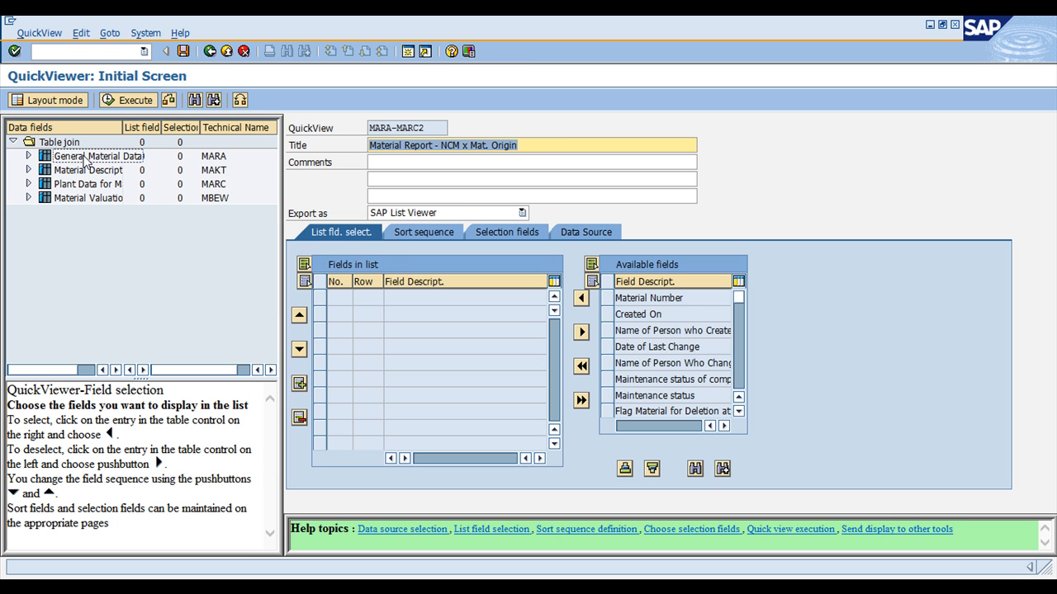
pyautogui.click(28, 155)
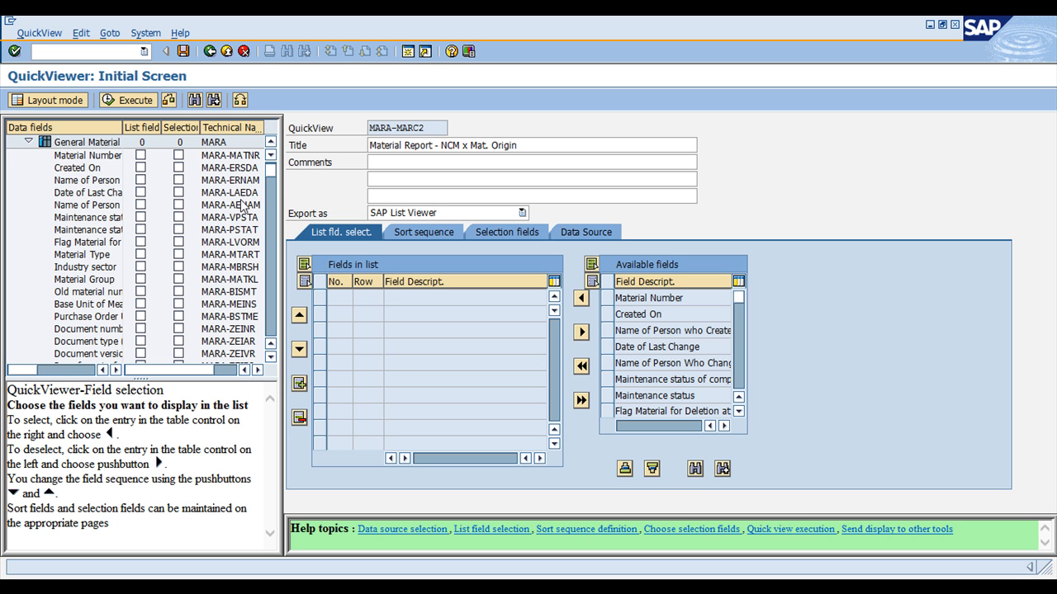
pyautogui.click(88, 158)
pyautogui.click(106, 160)
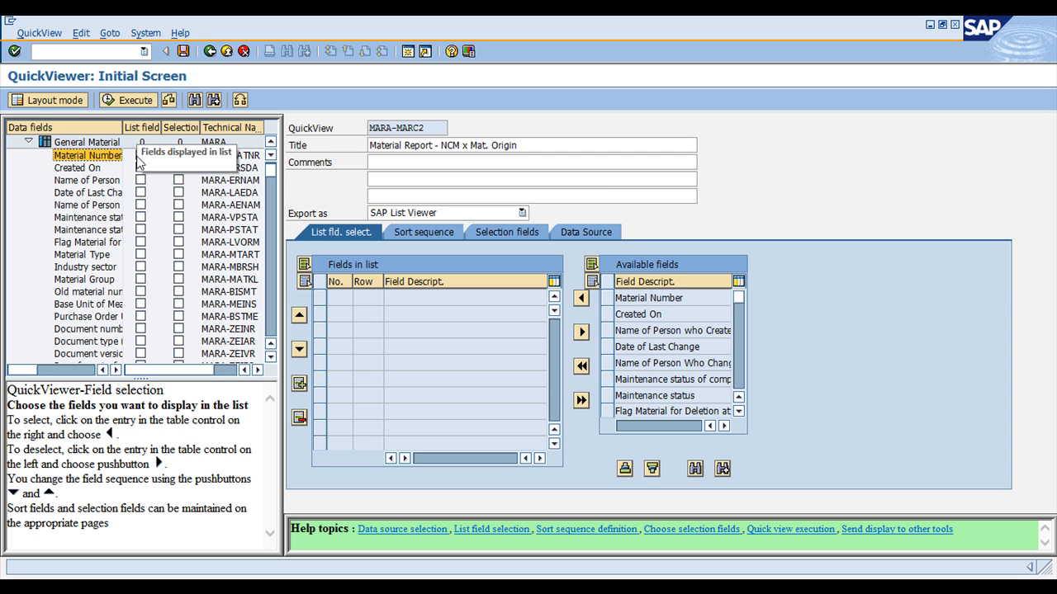
pyautogui.click(141, 155)
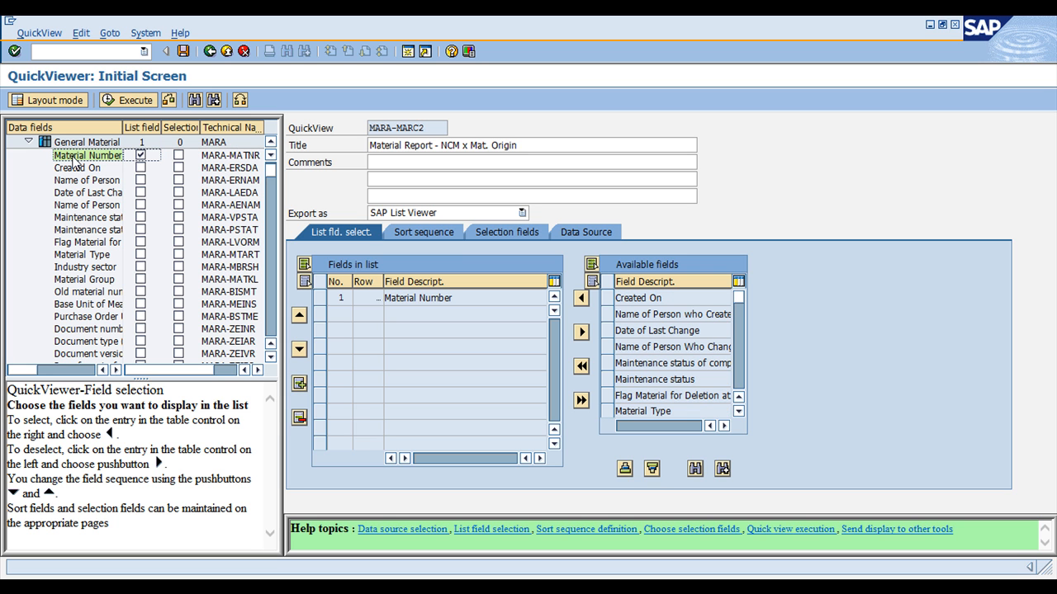
pyautogui.click(179, 156)
pyautogui.click(77, 157)
# - Add the name of the person who created the object (MARA-ERNAM) as a list field
pyautogui.click(83, 169)
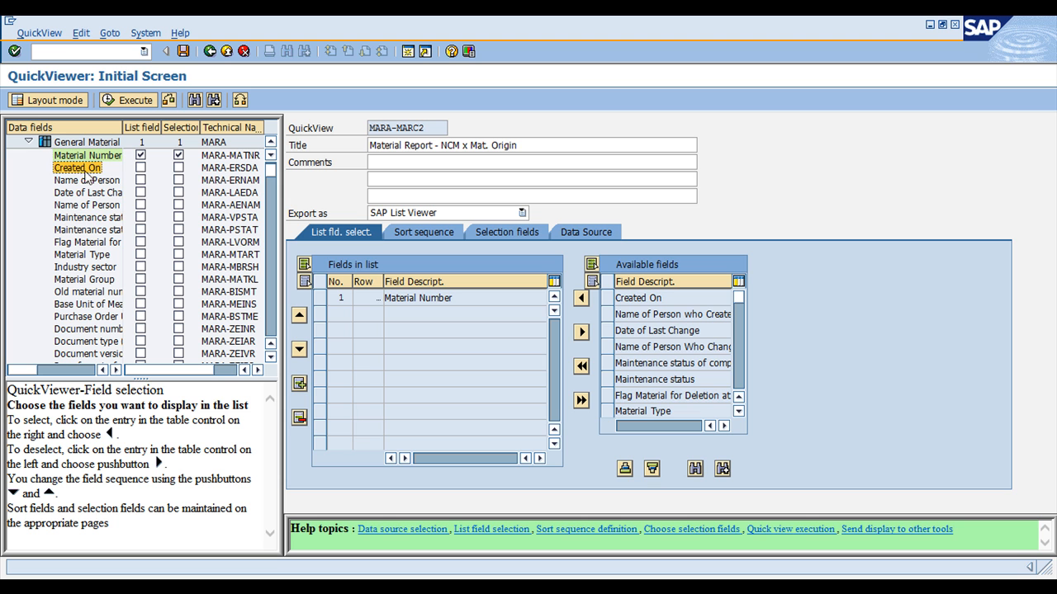
pyautogui.click(86, 180)
pyautogui.click(141, 180)
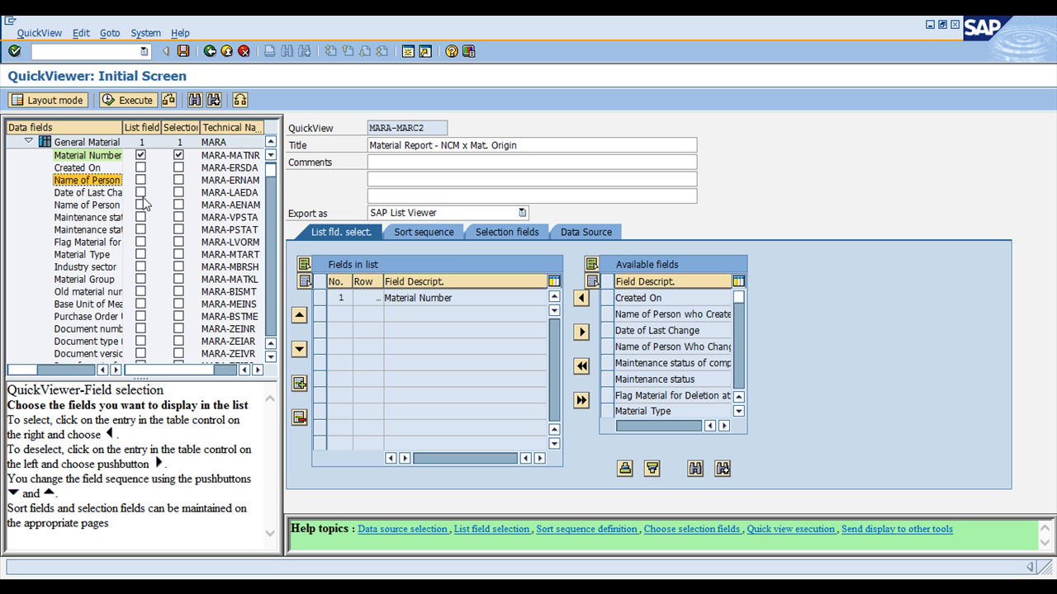
# - Set Material Type (MARA-MTART) as both a list field and a selection field
pyautogui.click(82, 192)
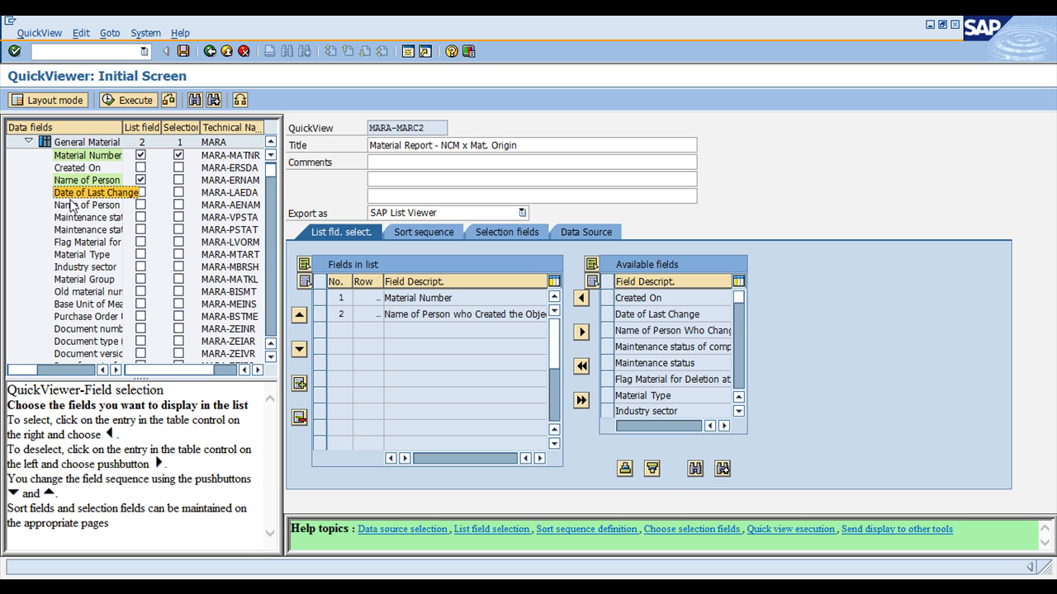
pyautogui.press('Down')
pyautogui.press('Down')
pyautogui.press('Down')
pyautogui.press('Down')
pyautogui.press('Down')
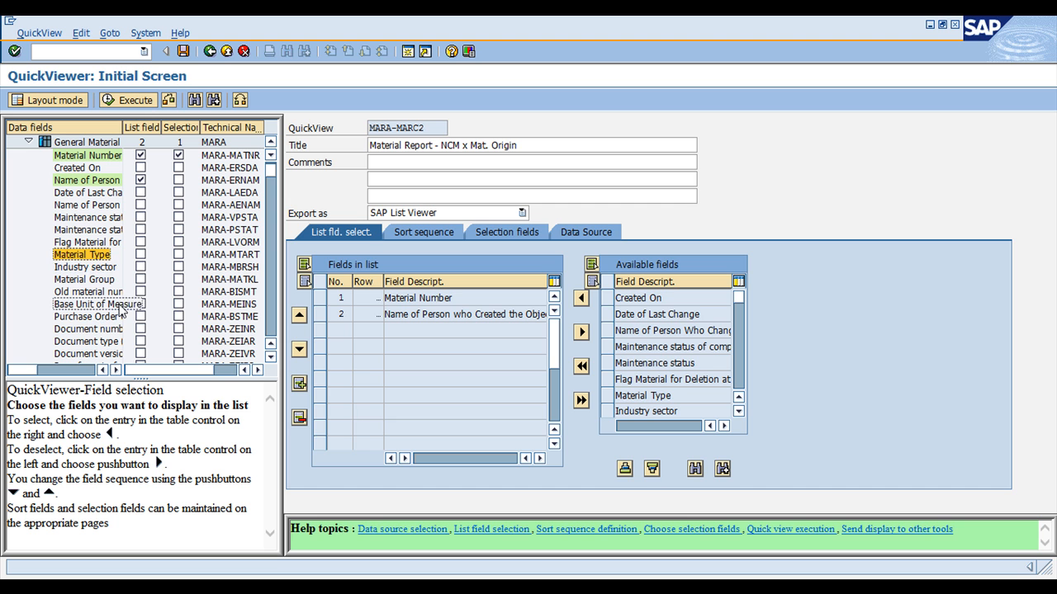
pyautogui.click(141, 256)
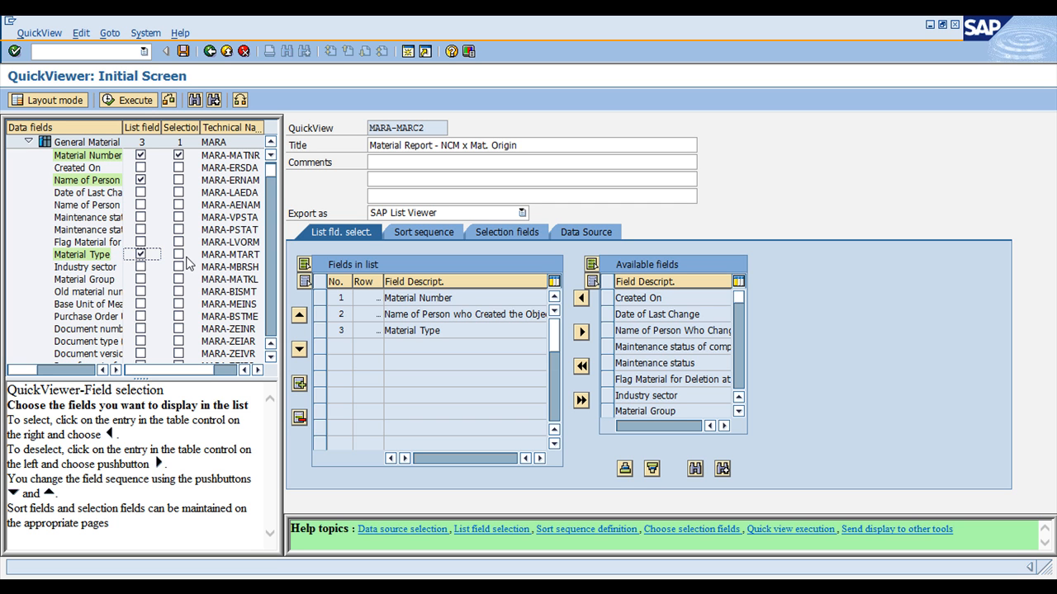
pyautogui.click(180, 257)
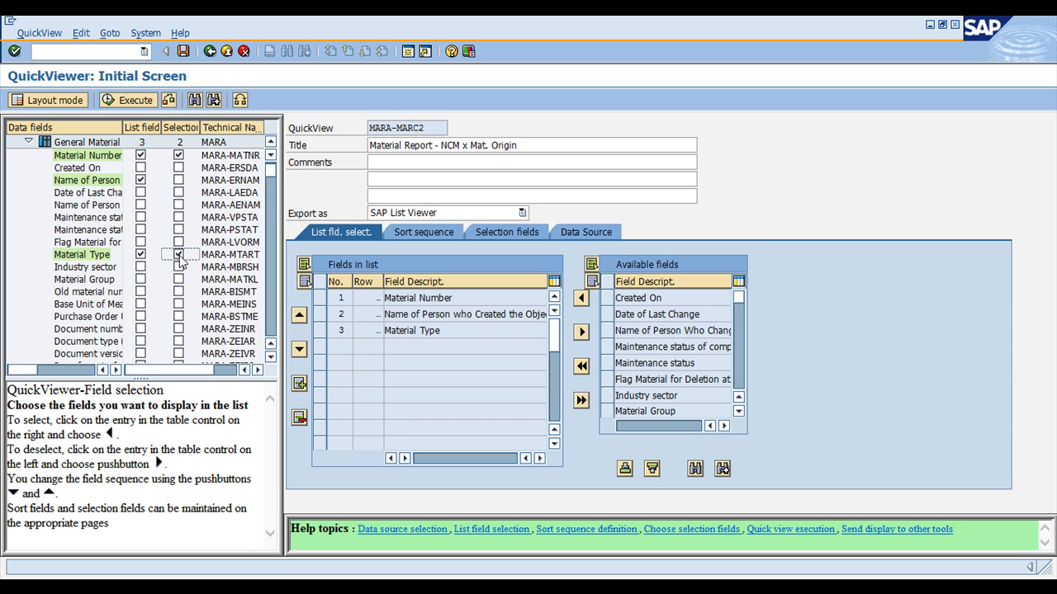
# - Add Material Group (MARA-MATKL) as a list field and collapse the General Material Data table
pyautogui.scroll(-1, 71, 264)
pyautogui.click(86, 253)
pyautogui.press('Down')
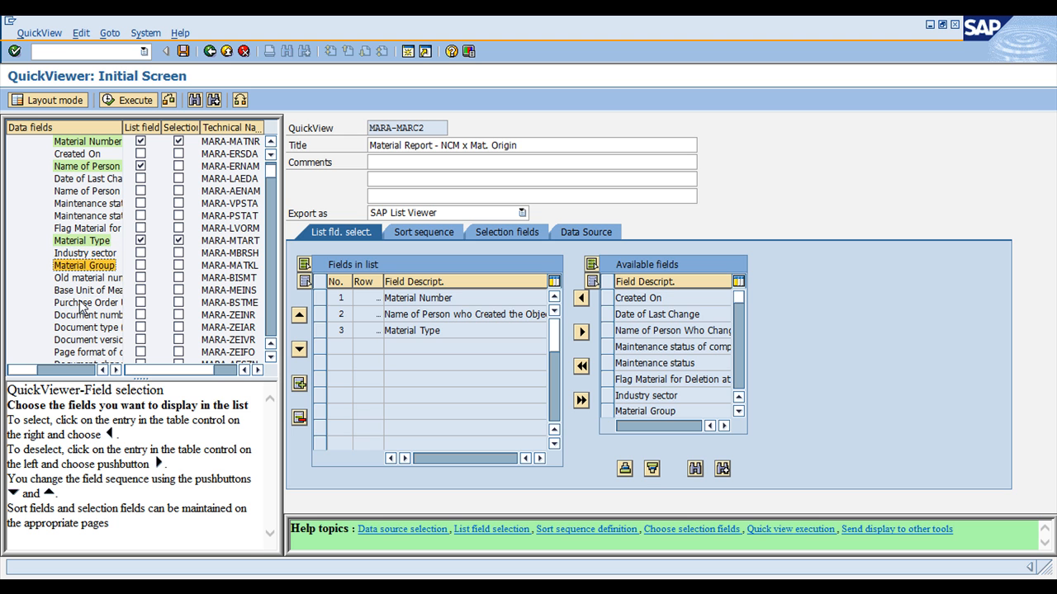
pyautogui.click(140, 266)
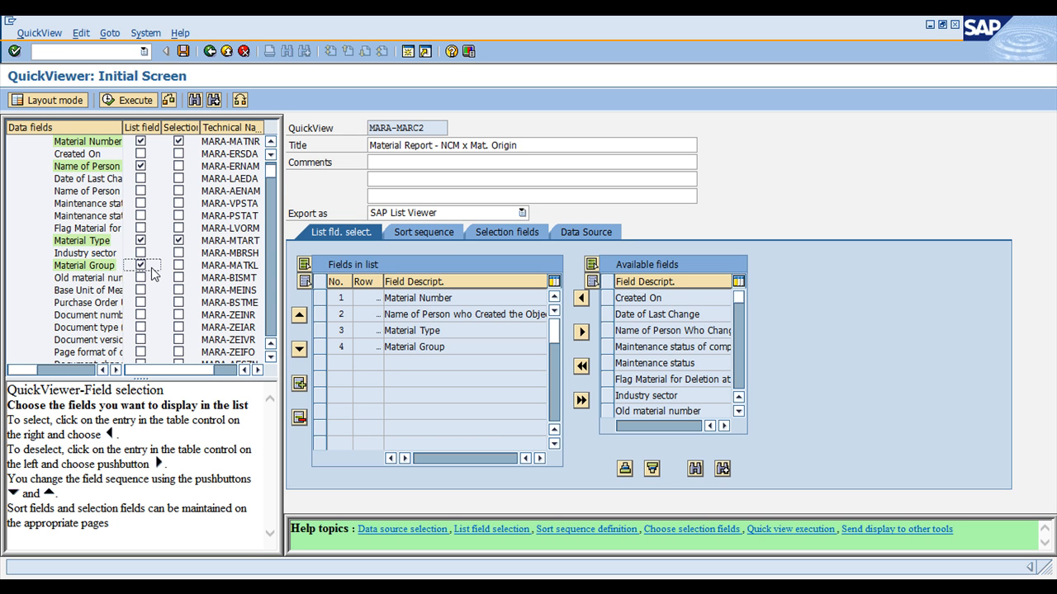
pyautogui.scroll(2, 154, 273)
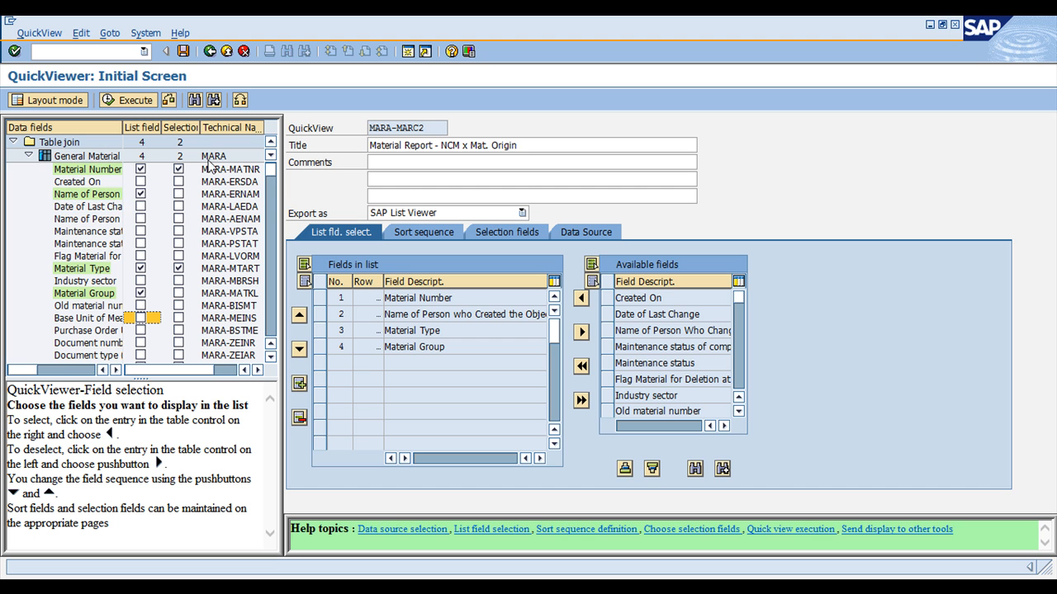
pyautogui.click(29, 156)
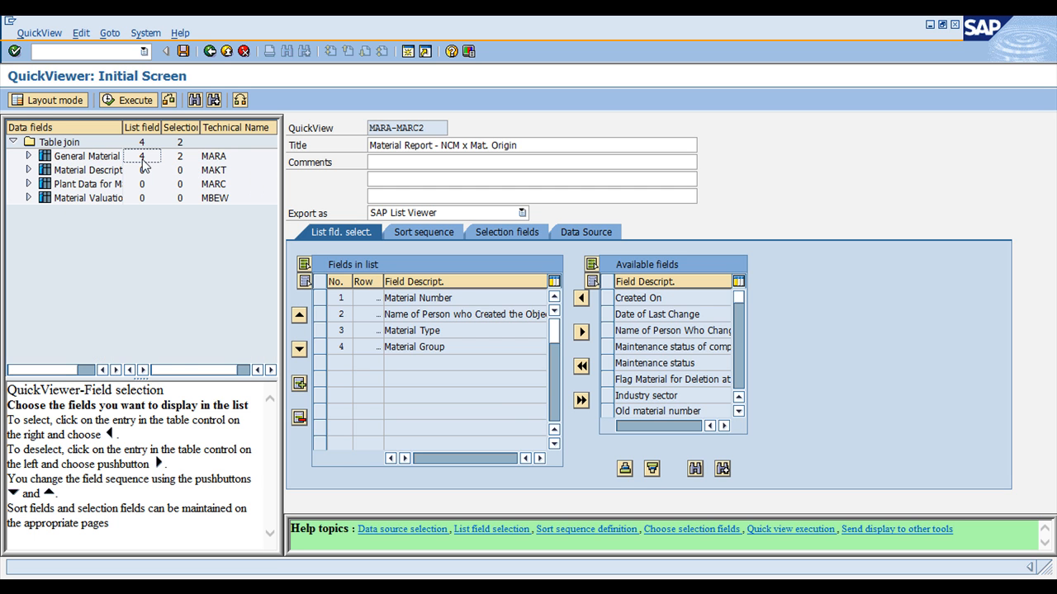
# - In the MAKT table, set Language Key (MAKT-SPRAS) as a selection field and Material Description (MAKT-MAKTX) as a list field
pyautogui.click(29, 170)
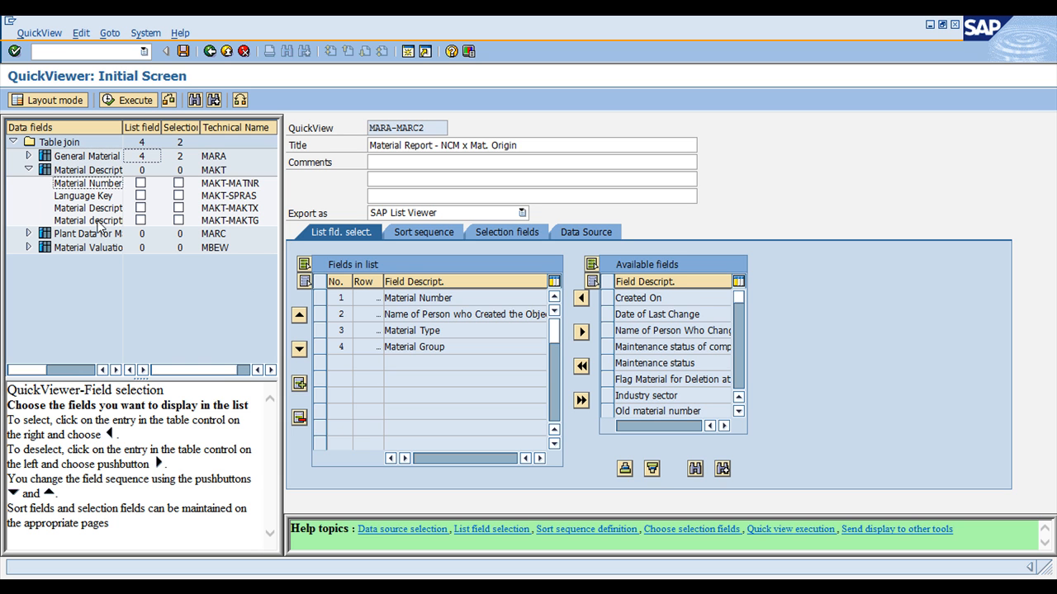
pyautogui.click(179, 196)
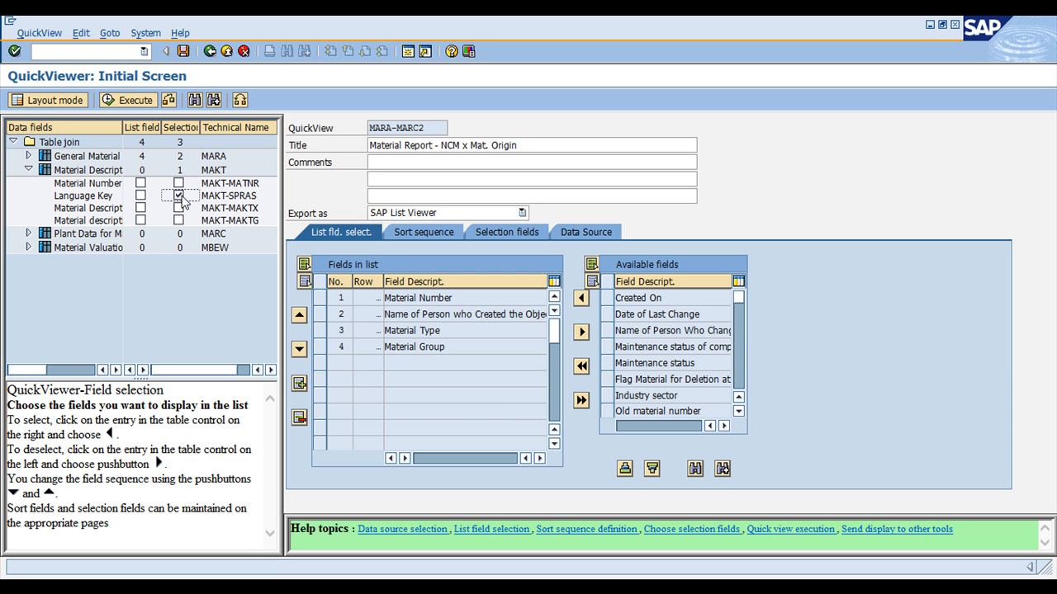
pyautogui.click(76, 197)
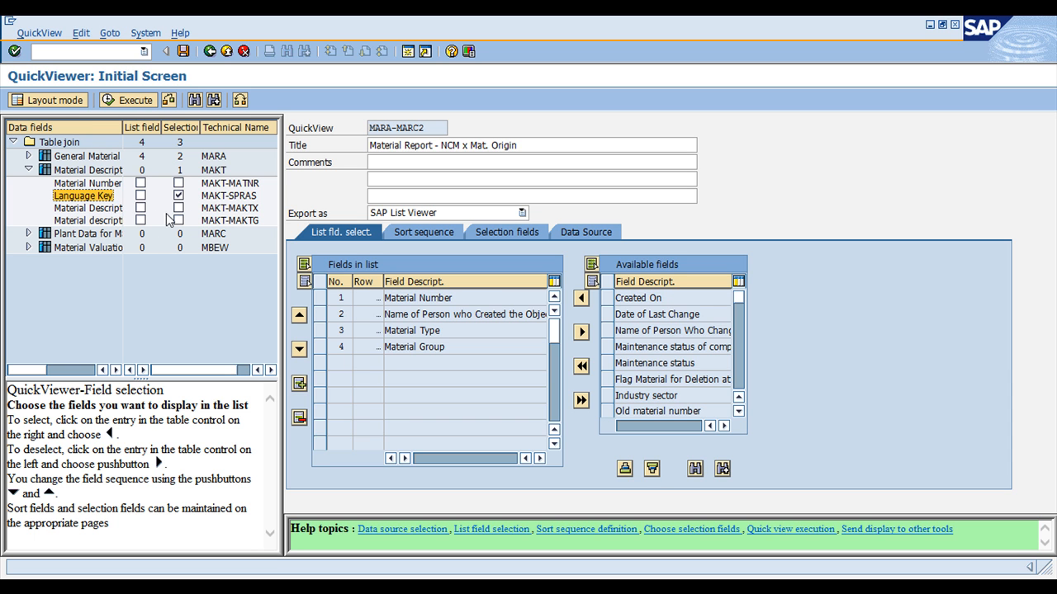
pyautogui.click(141, 208)
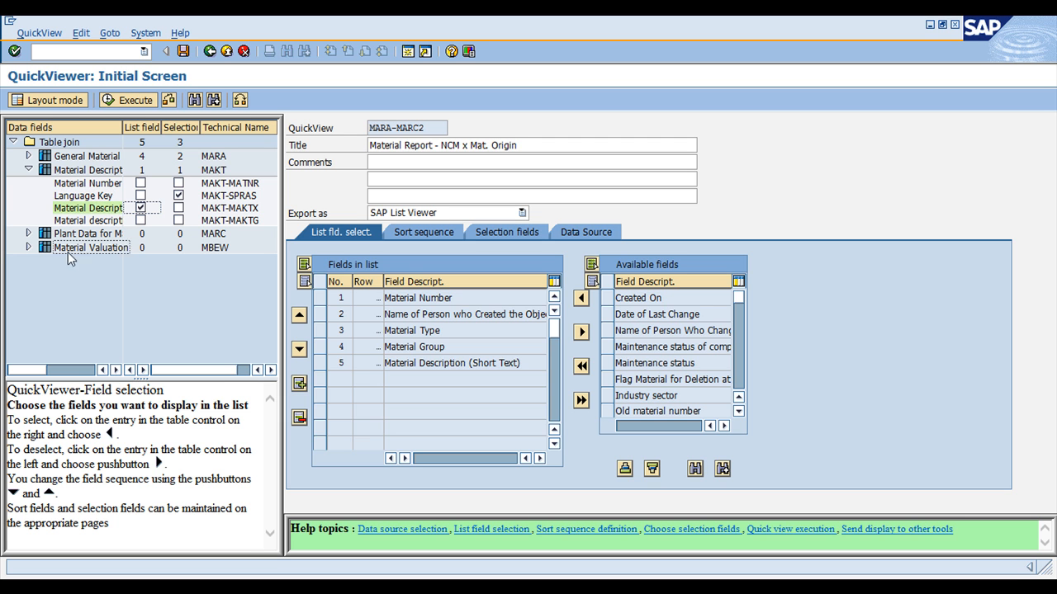
# - In the MARC table, set Plant (MARC-WERKS) as both a list field and a selection field, leaving the MAKT and MARC tables collapsed
pyautogui.click(28, 170)
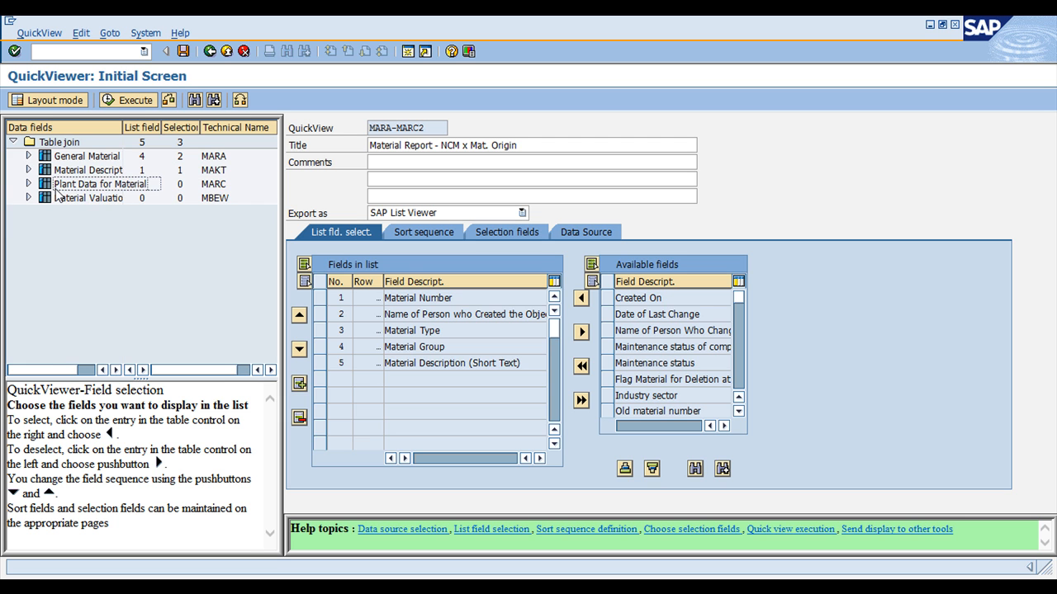
pyautogui.click(28, 184)
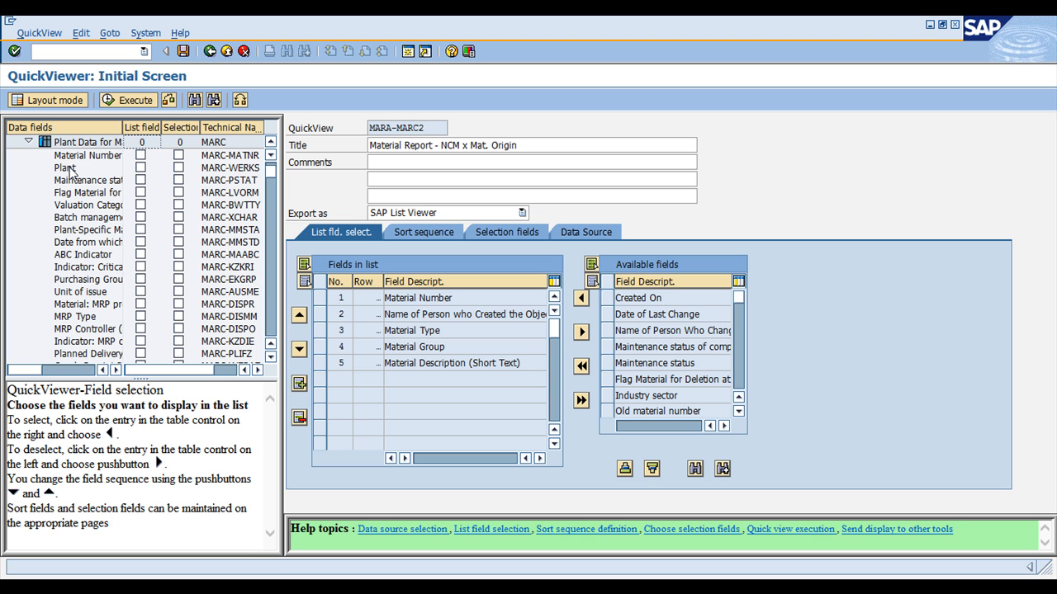
pyautogui.click(141, 168)
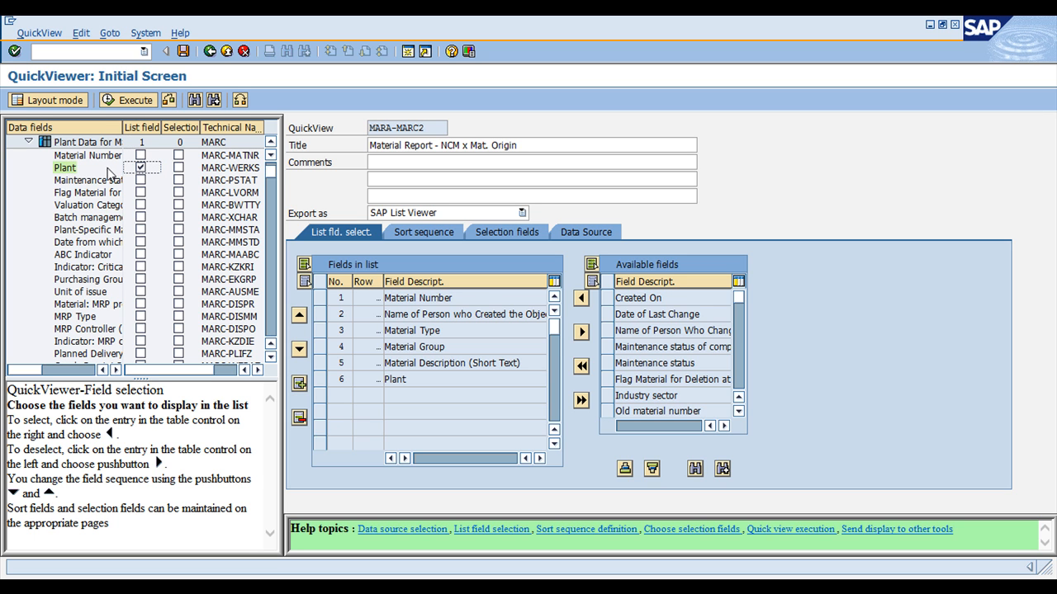
pyautogui.click(179, 169)
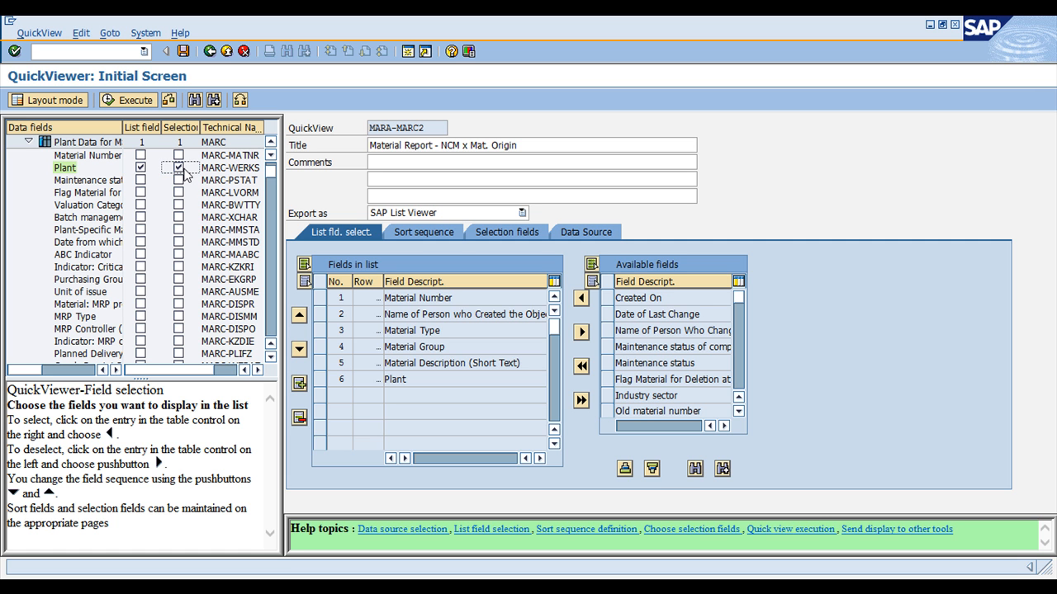
pyautogui.scroll(-5, 102, 322)
pyautogui.scroll(-3, 102, 322)
pyautogui.scroll(9, 116, 305)
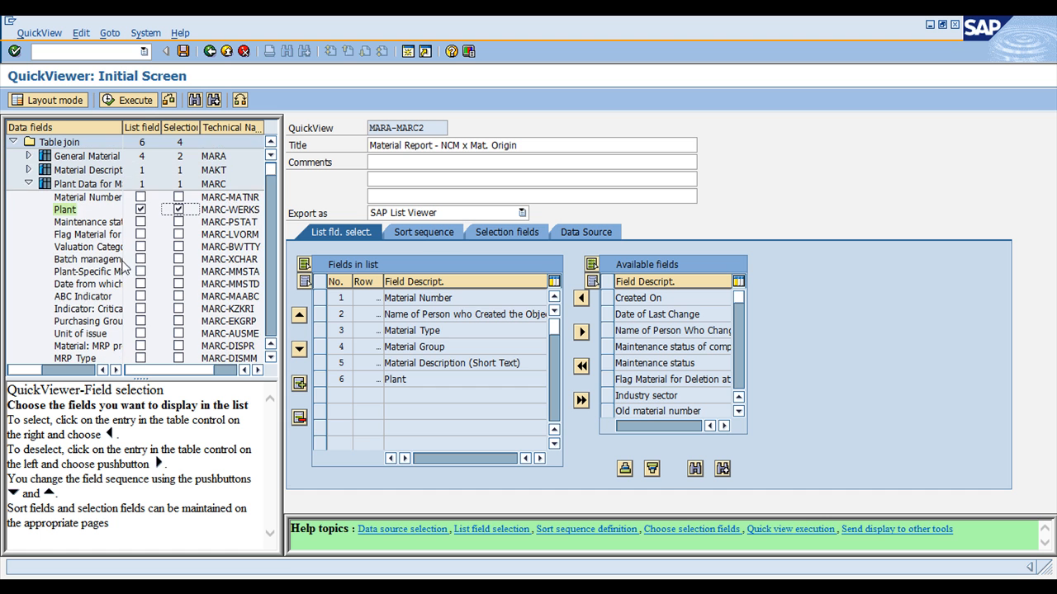
pyautogui.click(28, 183)
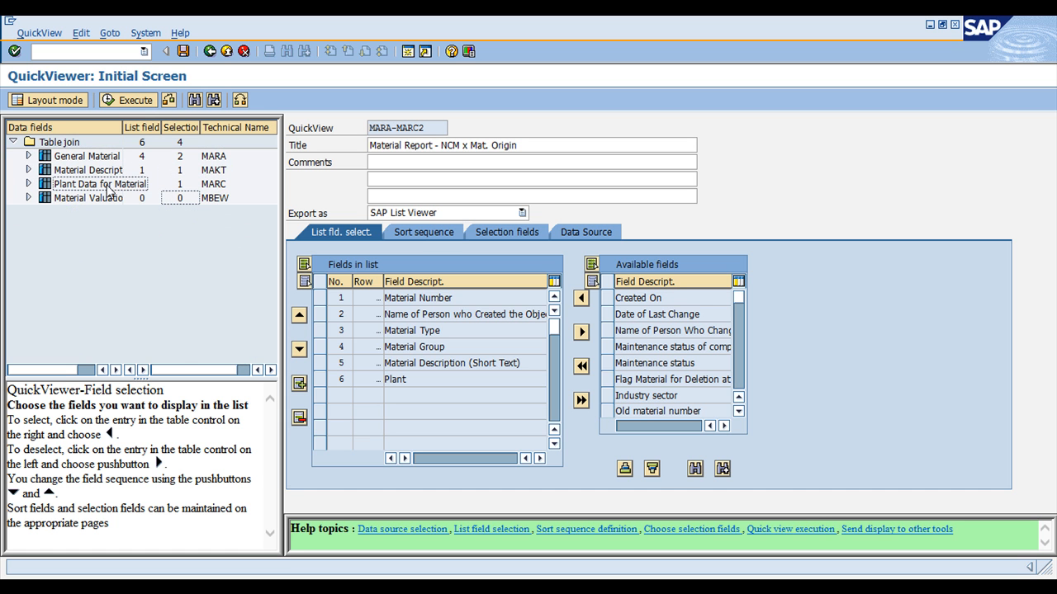
# - Expand the Material Valuation (MBEW) table and browse its available fields
pyautogui.click(28, 198)
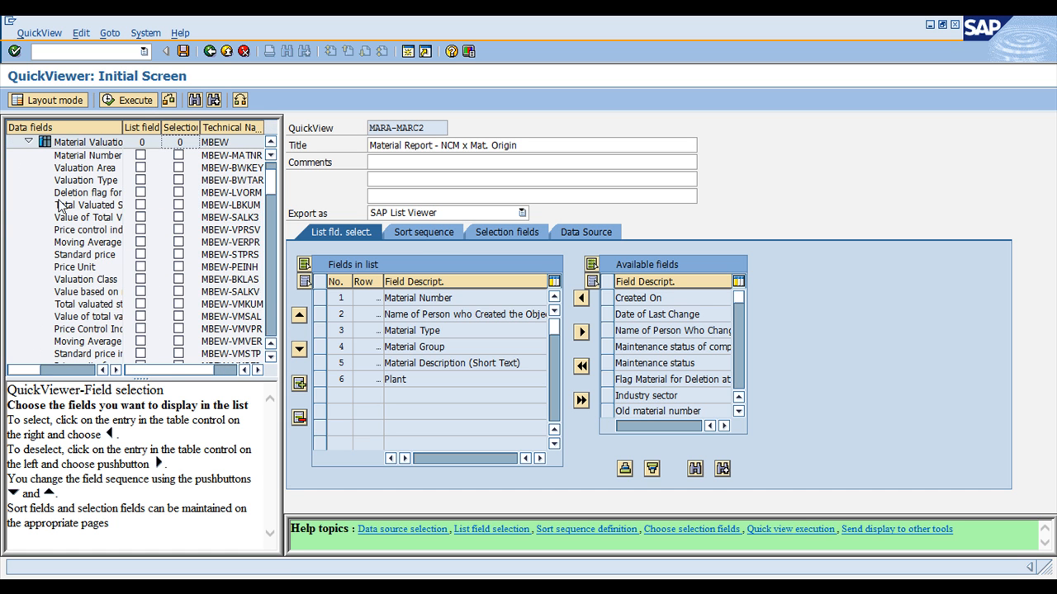
pyautogui.scroll(-5, 45, 289)
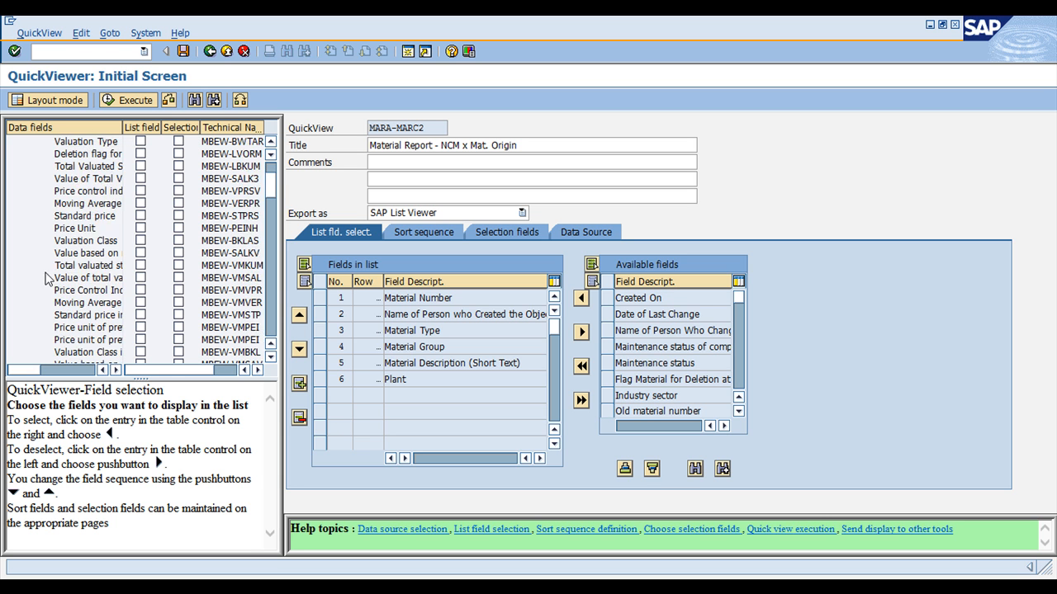
pyautogui.scroll(-5, 37, 301)
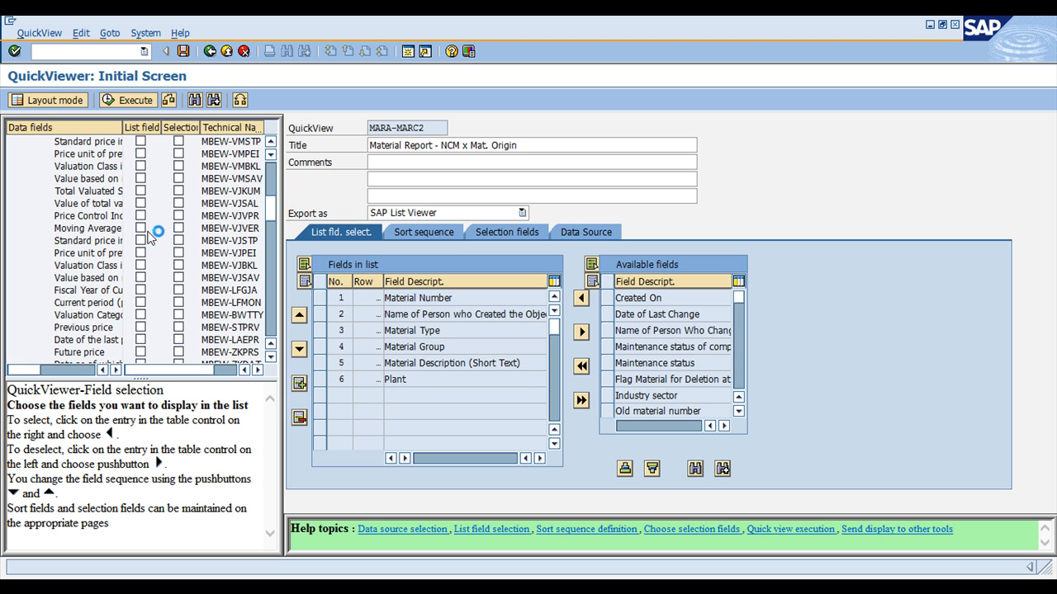
# - Open an additional session and start the Display Material transaction with /nmm03 in the Query from User Group session
pyautogui.click(407, 51)
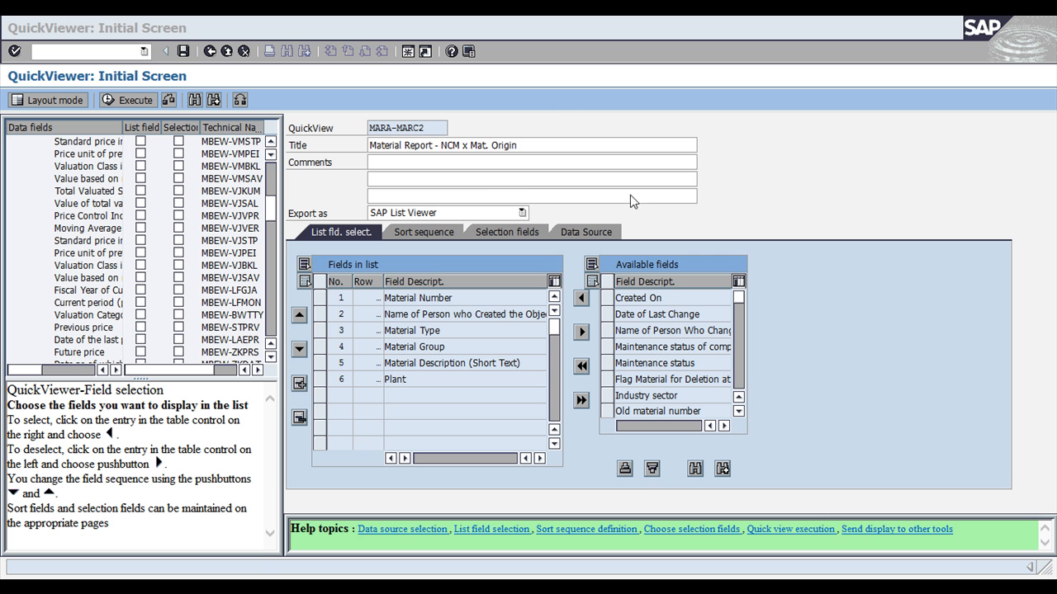
pyautogui.moveTo(306, 544)
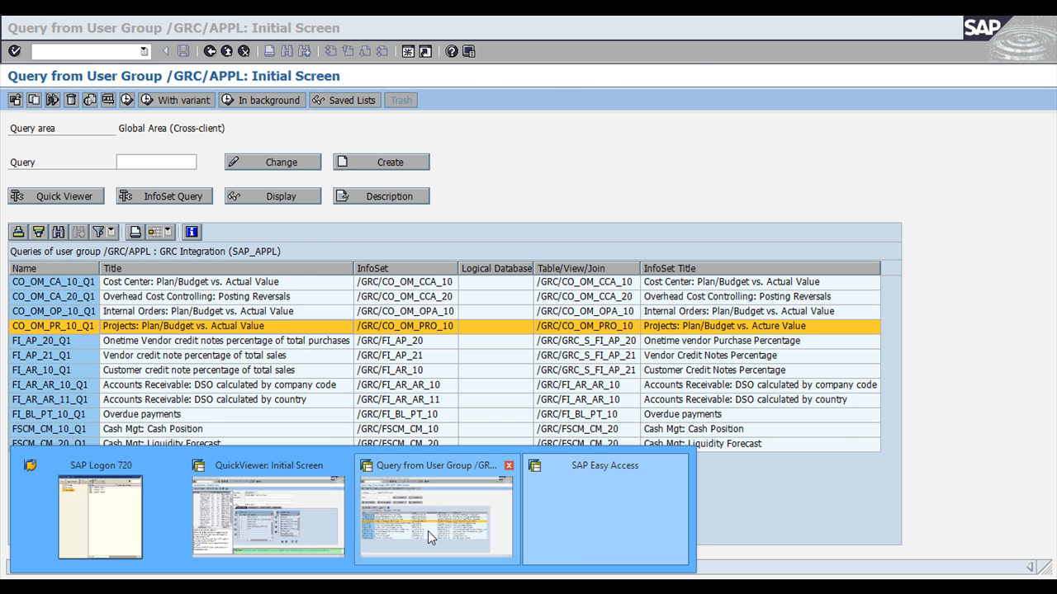
pyautogui.click(427, 531)
pyautogui.click(102, 53)
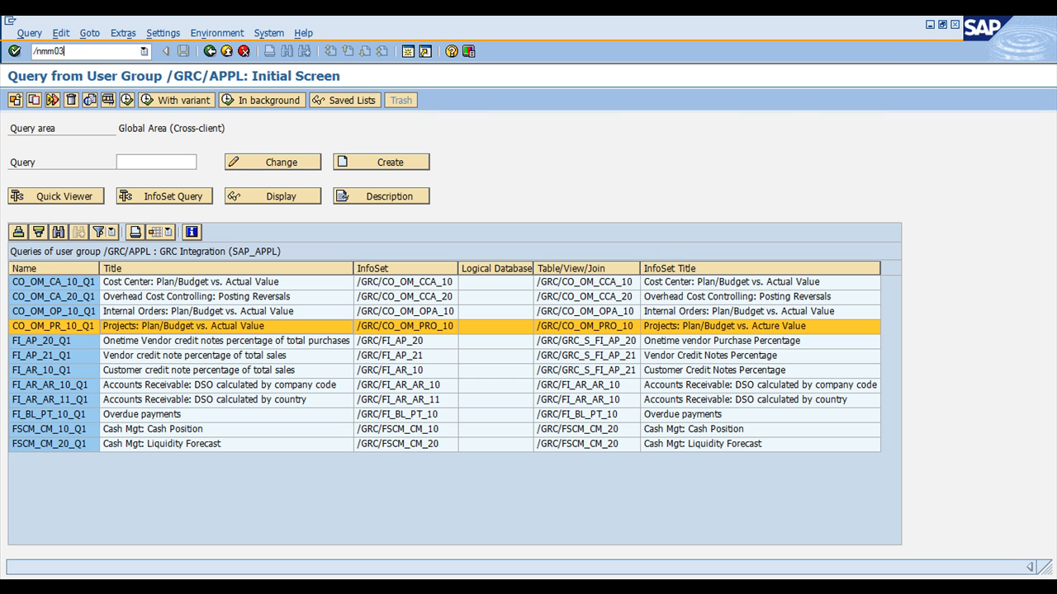
pyautogui.press('Return')
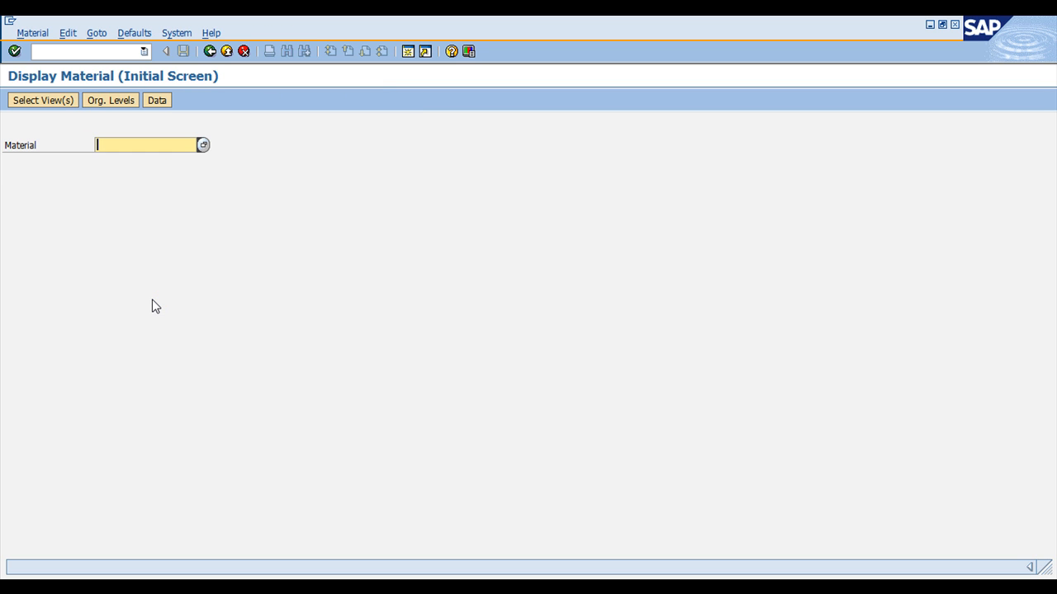
# - Display material 100002 with the Accounting 1 and Accounting 2 views for plant 0100
pyautogui.press('BackSpace')
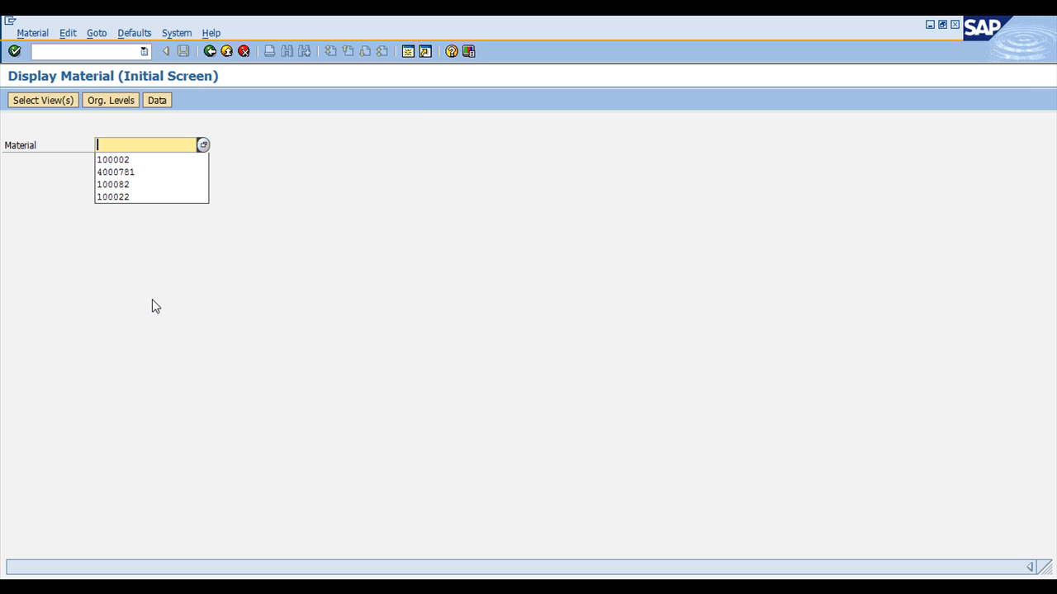
pyautogui.click(142, 162)
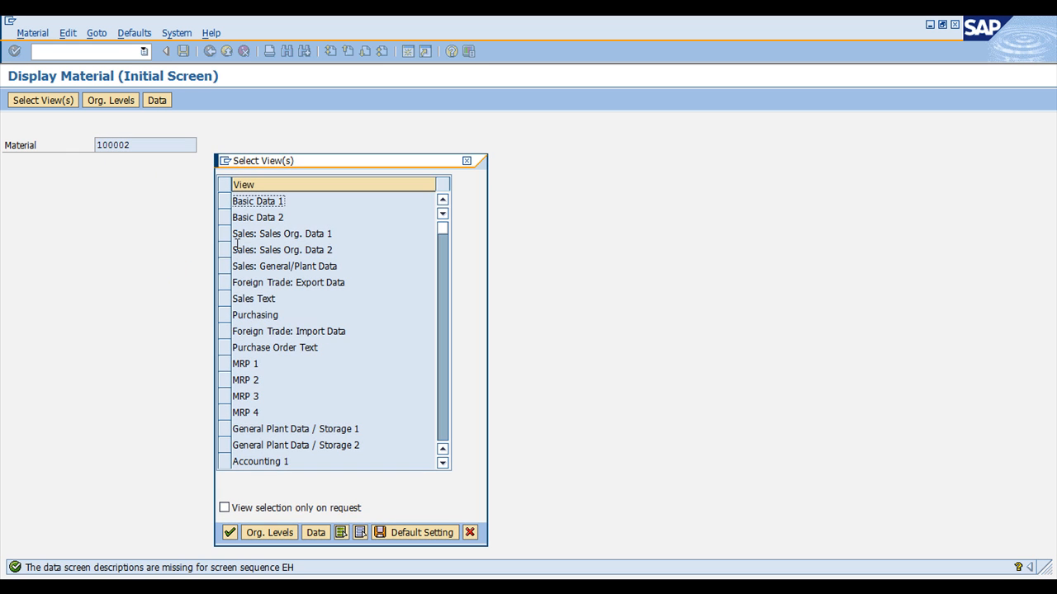
pyautogui.scroll(-1, 258, 447)
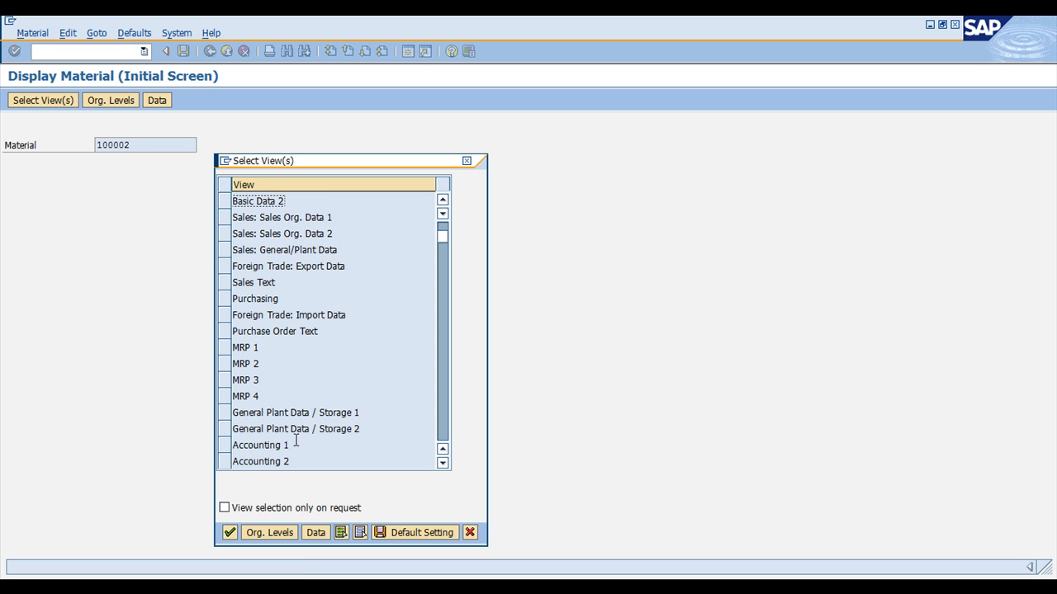
pyautogui.click(227, 446)
pyautogui.click(227, 461)
pyautogui.scroll(-1, 243, 507)
pyautogui.click(229, 533)
pyautogui.write('0100')
pyautogui.press('Return')
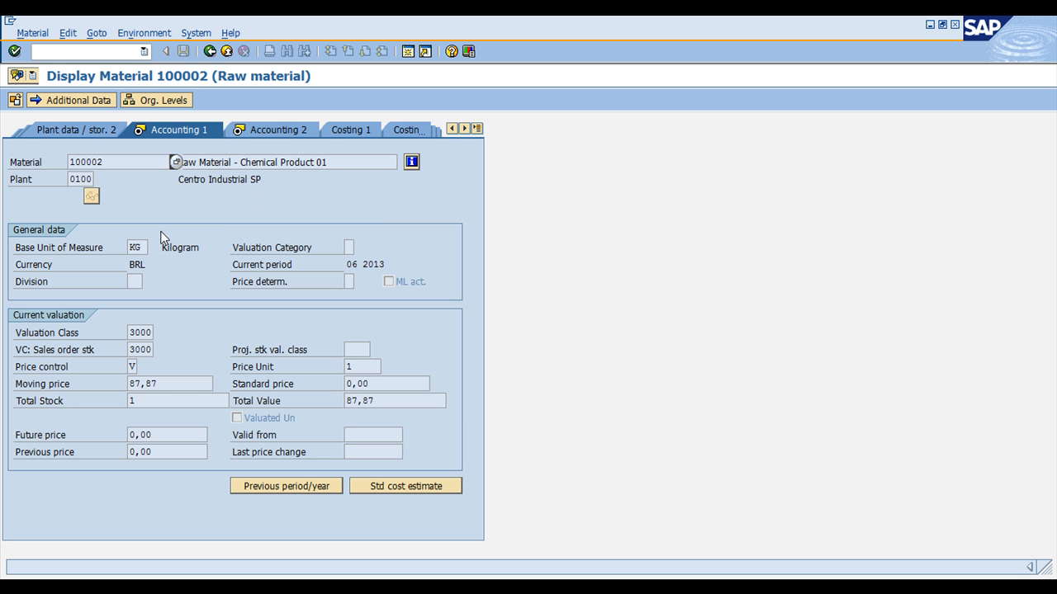
# - In the Accounting 2 view, show the technical information of the Material origin field
pyautogui.click(281, 128)
pyautogui.click(132, 402)
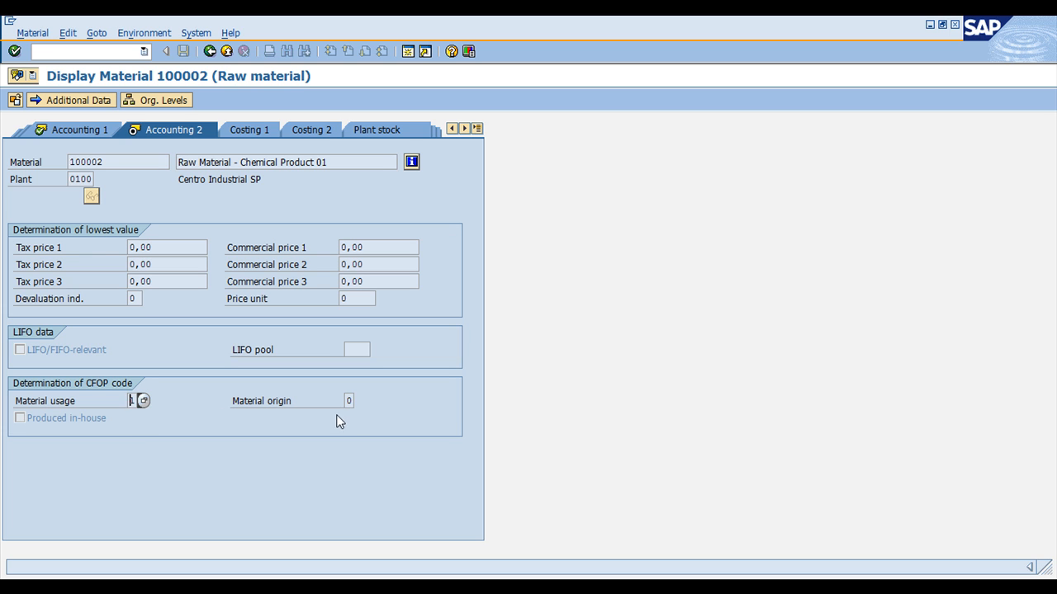
pyautogui.click(354, 401)
pyautogui.press('F4')
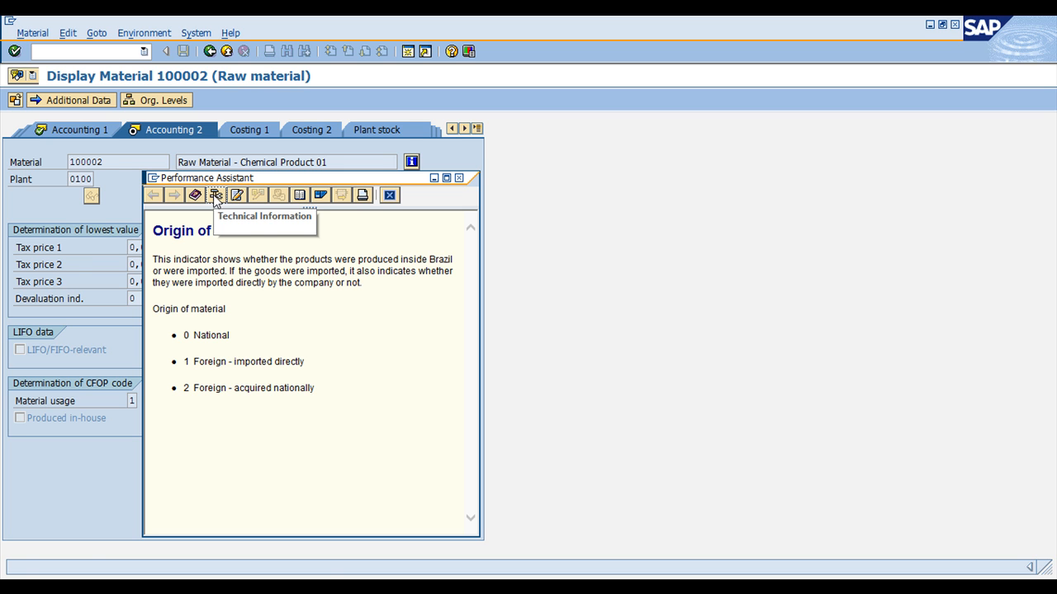
pyautogui.click(215, 197)
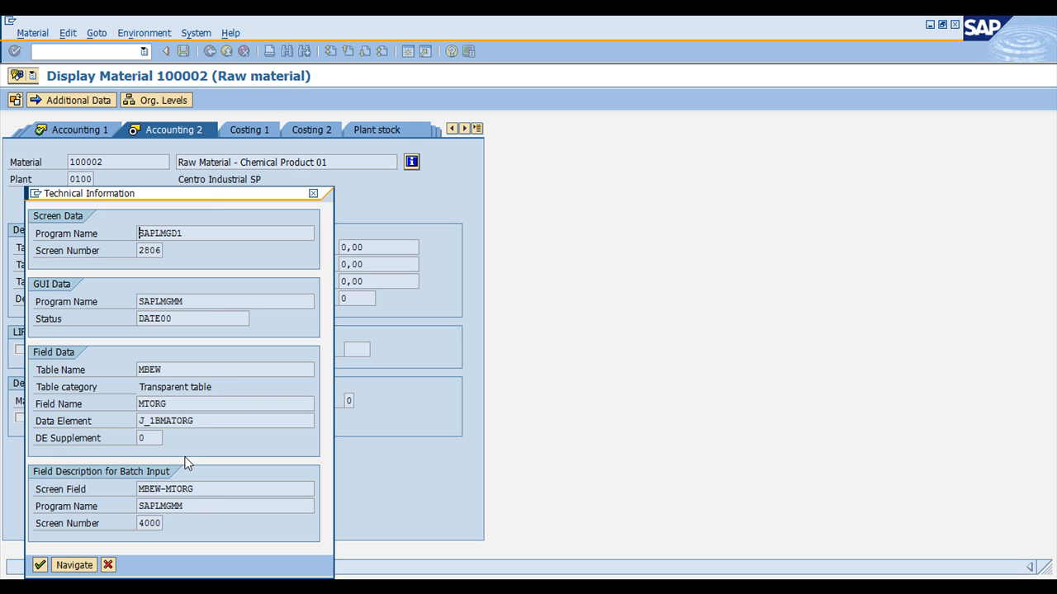
# - Copy the screen field name MBEW-MTORG from the technical information and close the field help
pyautogui.doubleClick(206, 489)
pyautogui.hotkey('ctrl', 'c')
pyautogui.click(254, 445)
pyautogui.click(107, 566)
pyautogui.press('Escape')
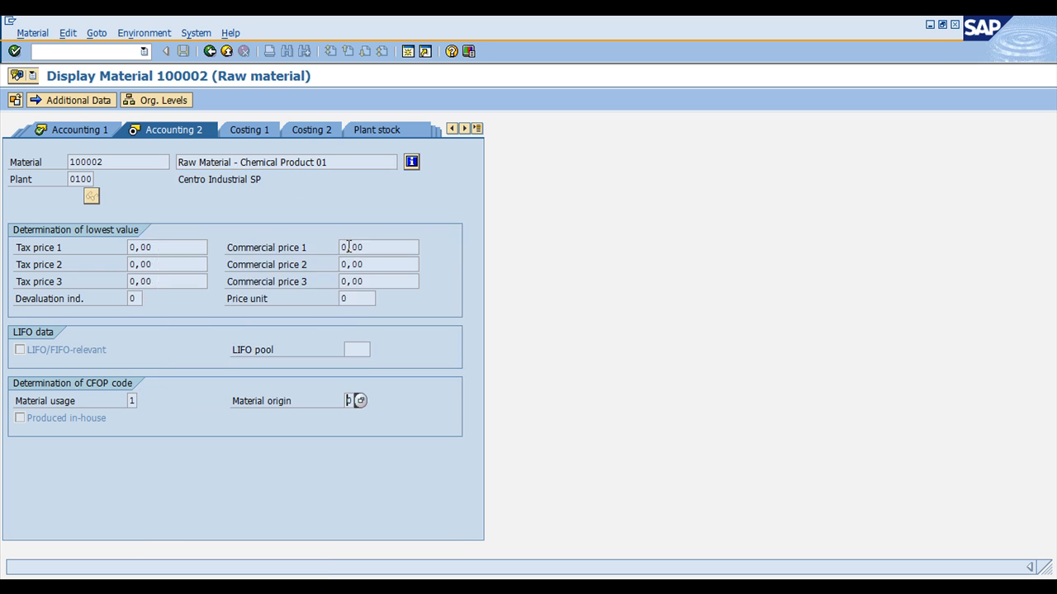
# - Return to the QuickViewer session and search the data fields for the copied name MBEW-MTORG
pyautogui.hotkey('ctrl', 'n')
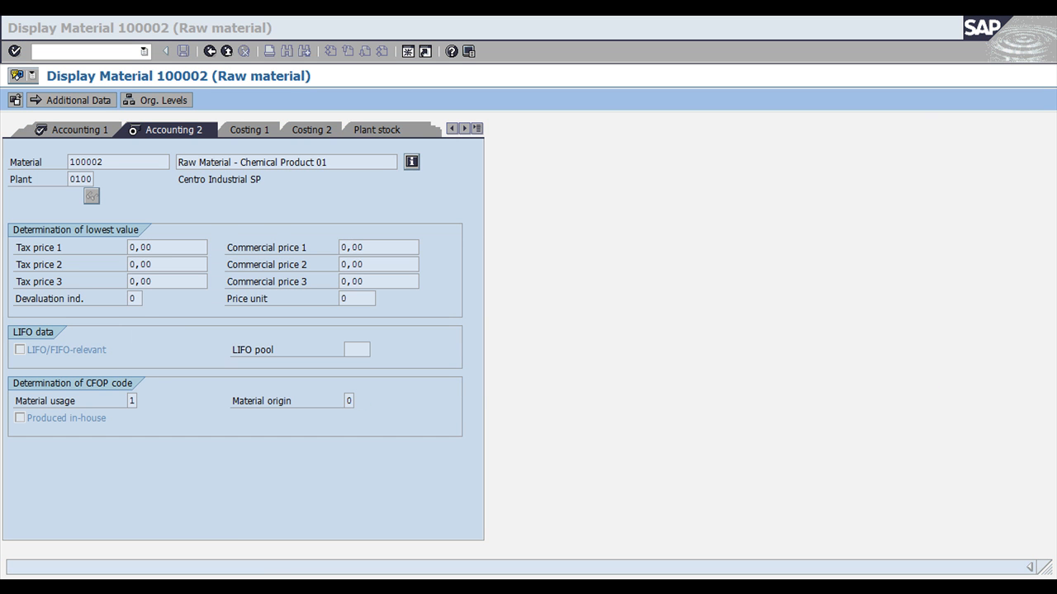
pyautogui.moveTo(284, 586)
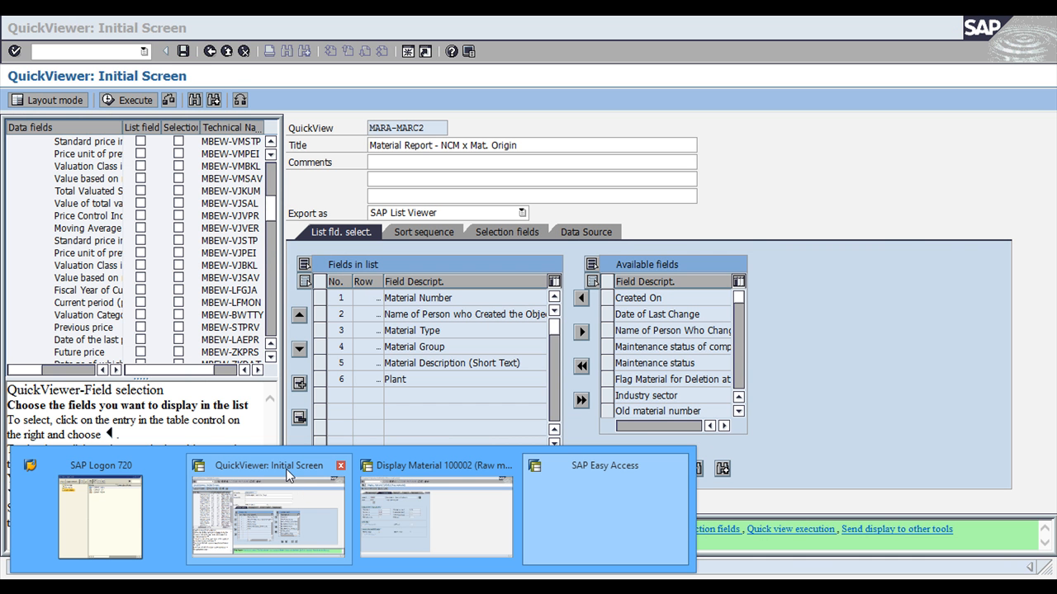
pyautogui.click(282, 469)
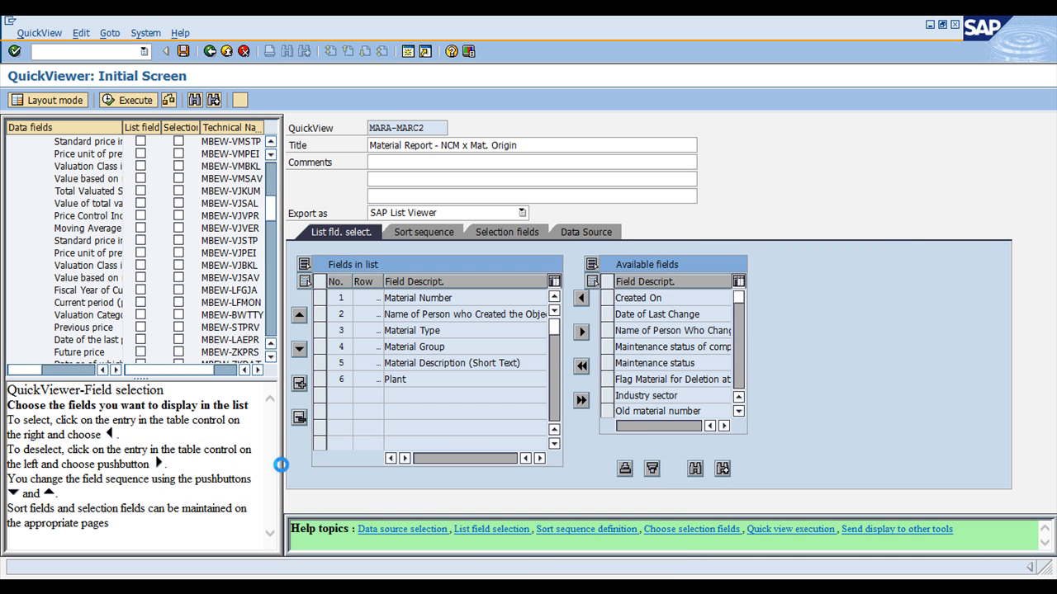
pyautogui.click(195, 100)
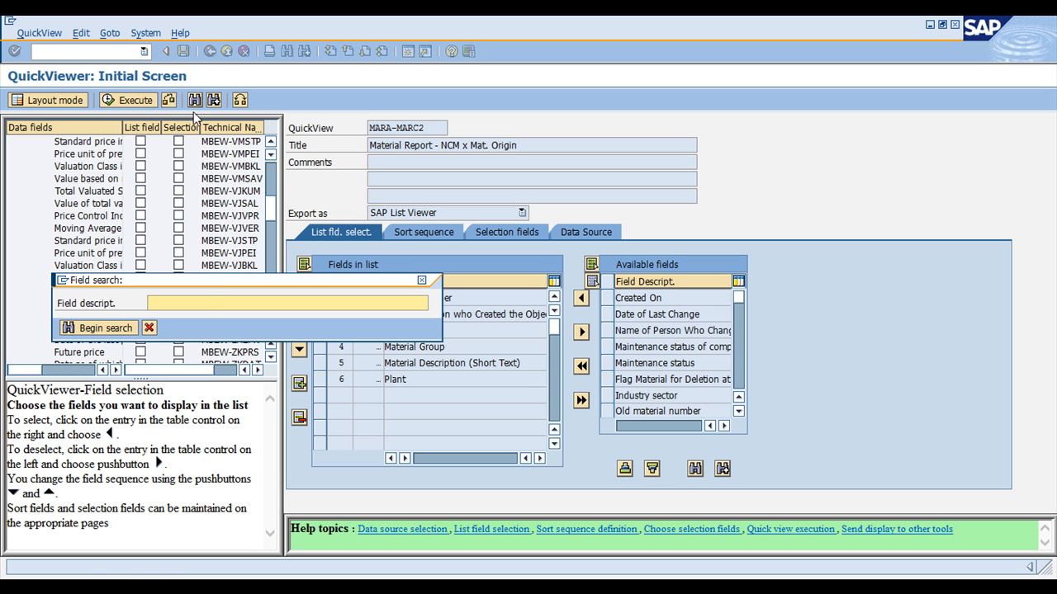
pyautogui.hotkey('ctrl', 'v')
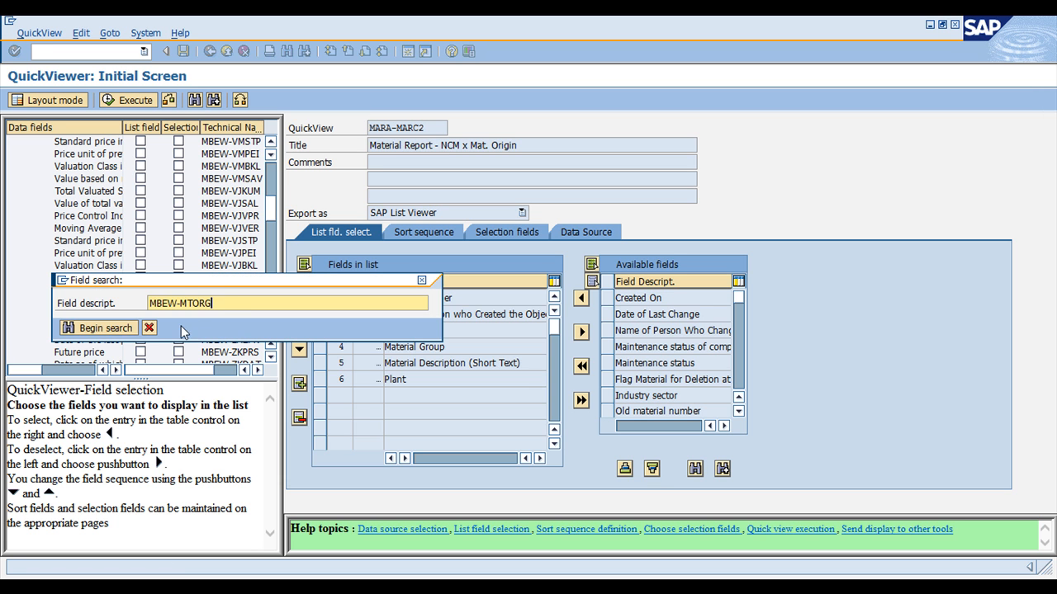
pyautogui.click(86, 329)
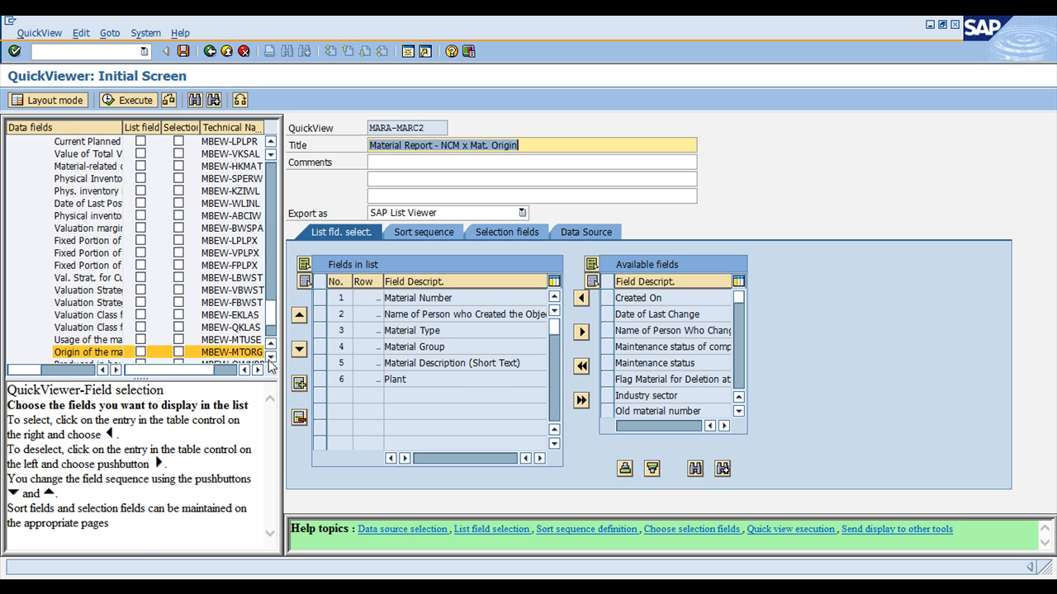
# - Add Usage of the material (MBEW-MTUSE) and Origin of the material (MBEW-MTORG) as list fields, and collapse the MBEW table
pyautogui.scroll(-3, 55, 317)
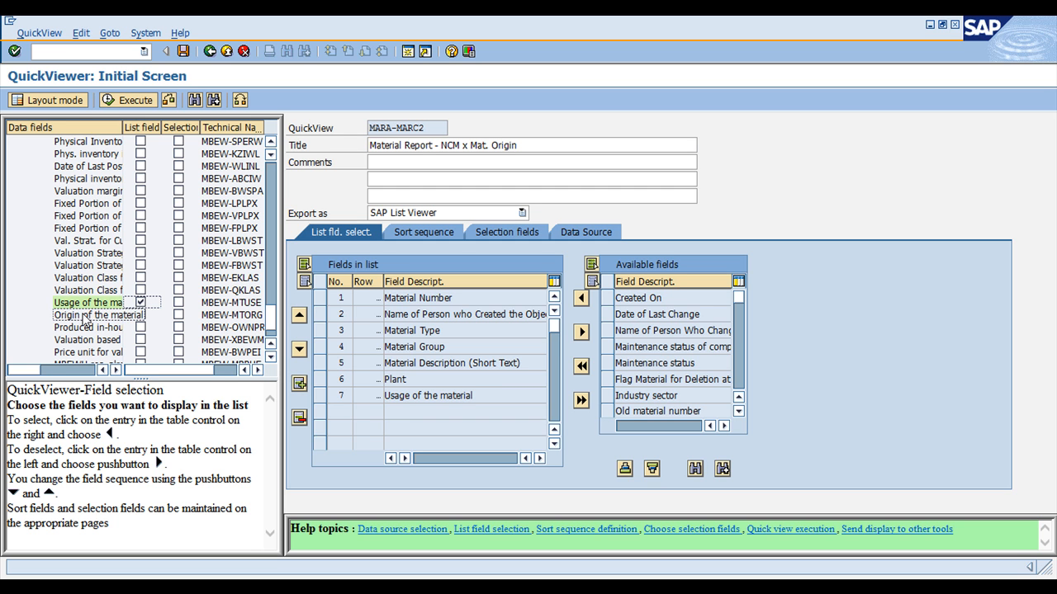
pyautogui.click(83, 316)
pyautogui.click(141, 314)
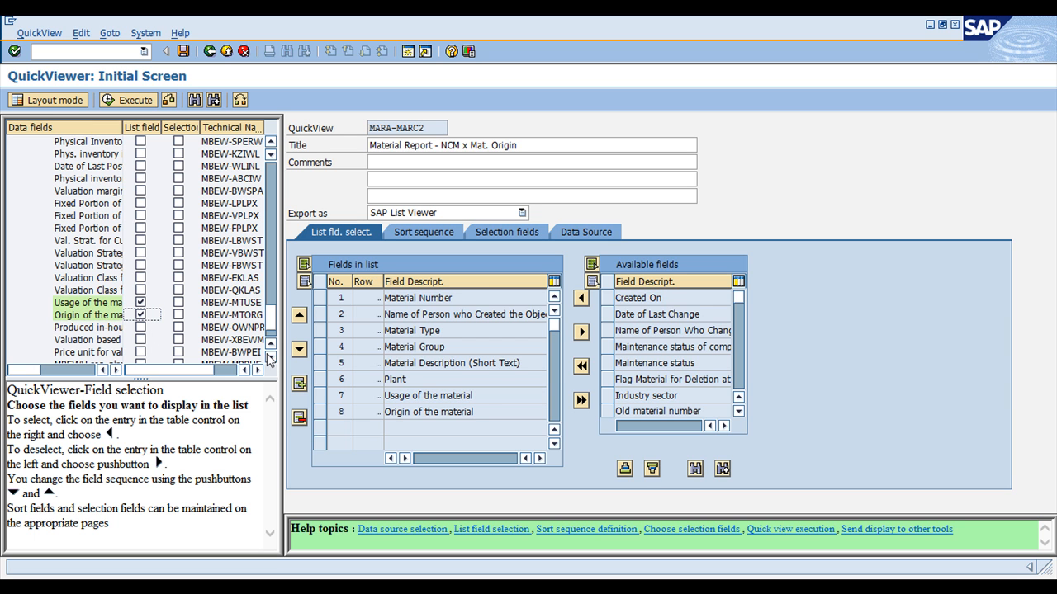
pyautogui.scroll(3, 99, 230)
pyautogui.scroll(15, 99, 229)
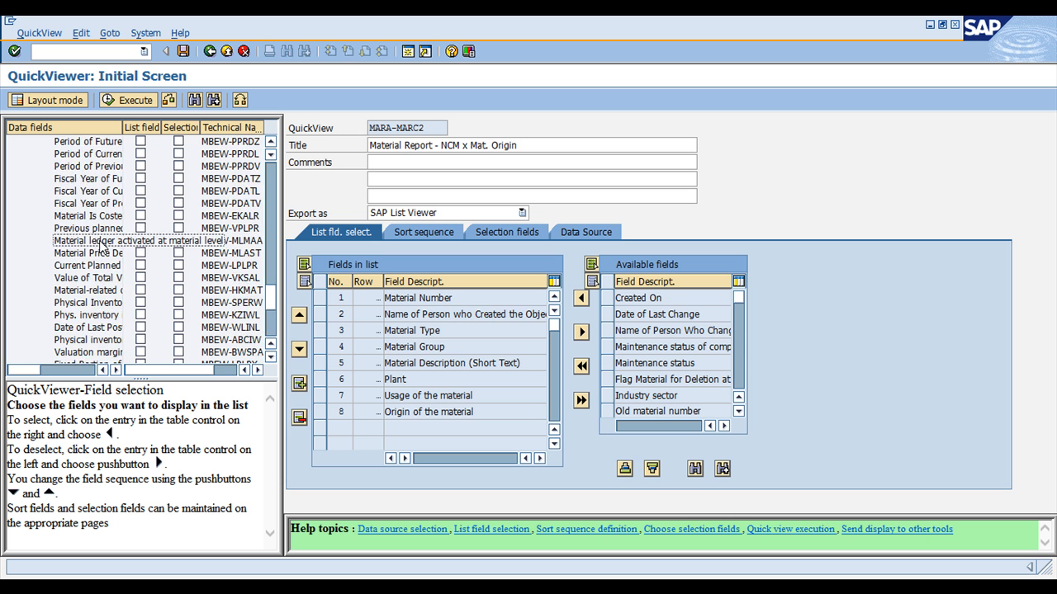
pyautogui.scroll(10, 128, 237)
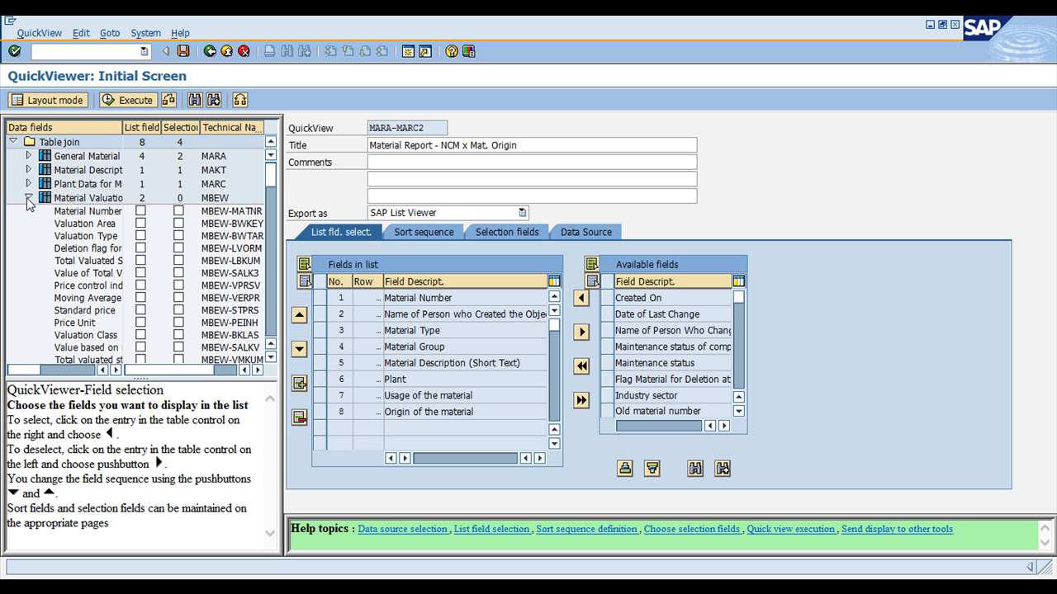
pyautogui.click(29, 198)
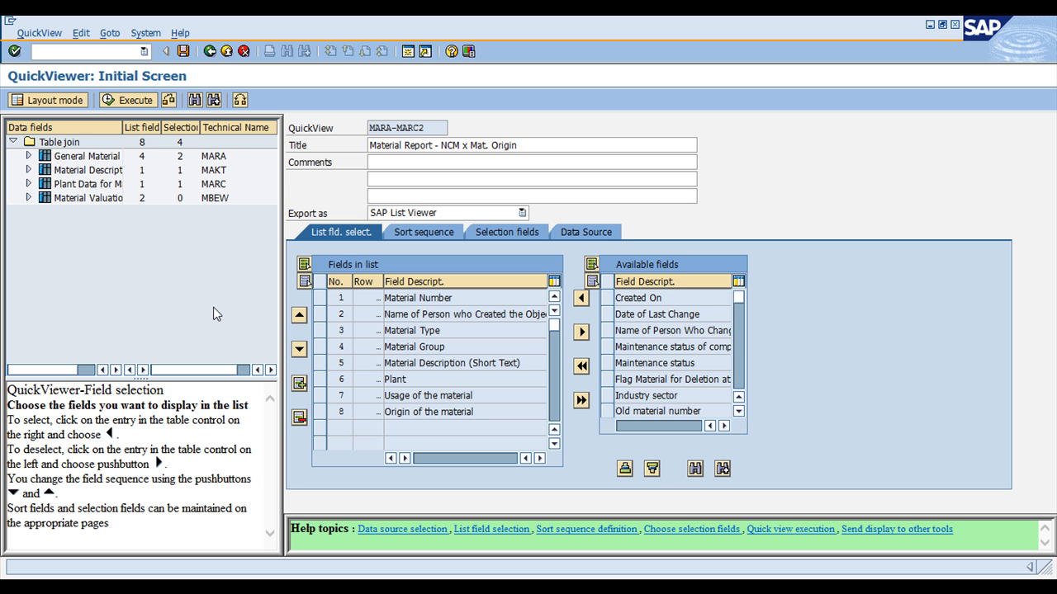
# - Run the QuickView's consistency check, accept its log, and execute the report to reach its selection screen
pyautogui.click(171, 100)
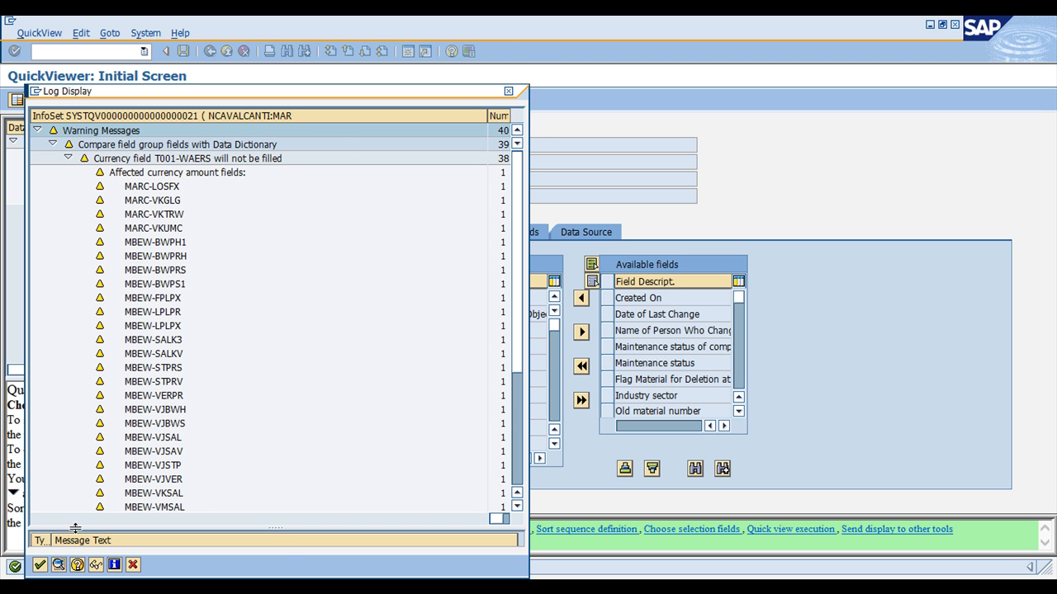
pyautogui.click(40, 565)
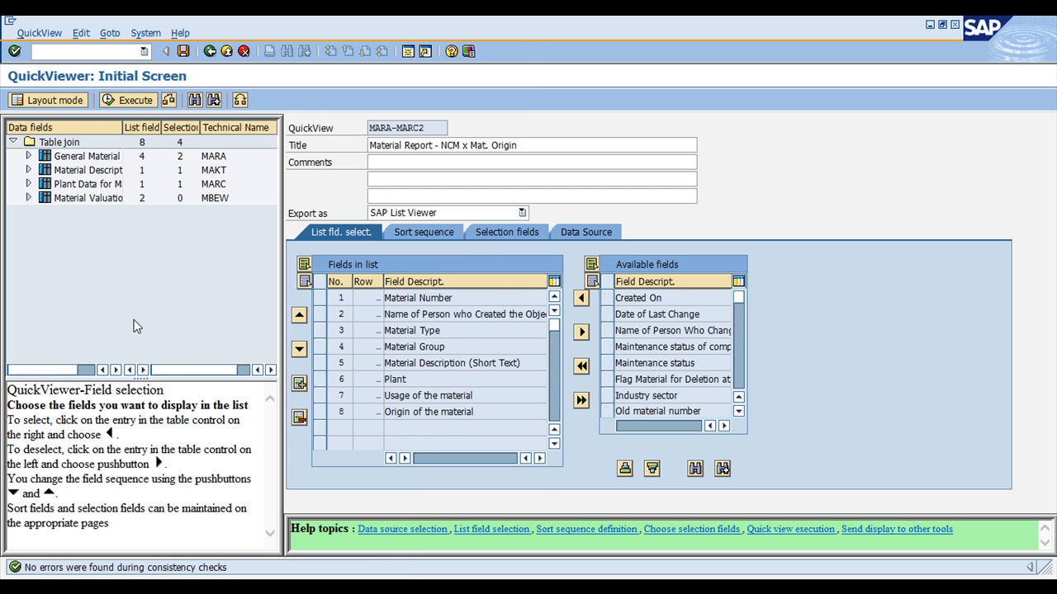
pyautogui.click(137, 100)
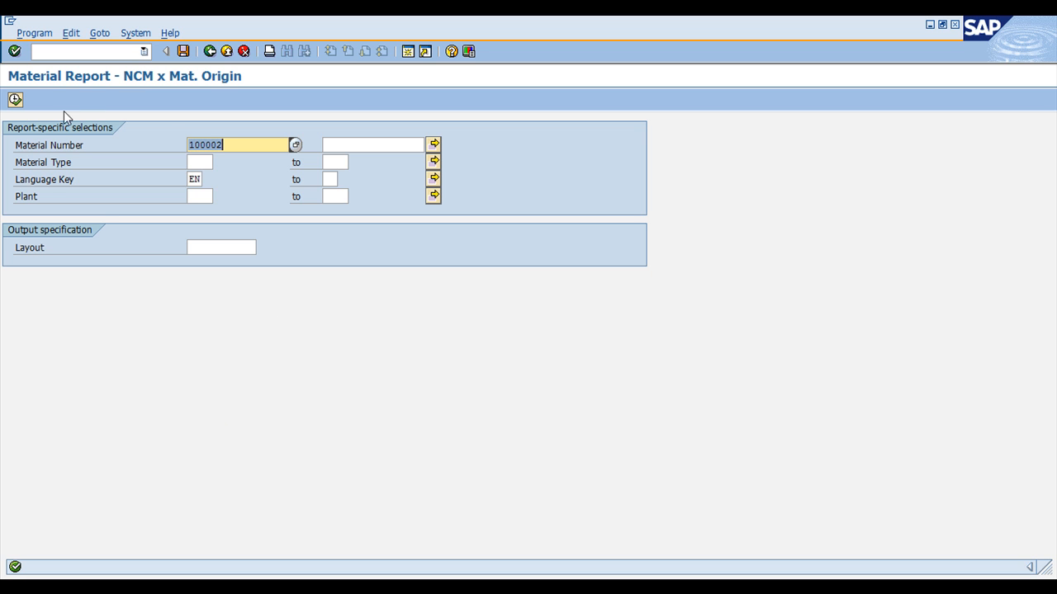
# - Set the language key to PT, keep material number 100002 as the selection, and execute the report
pyautogui.click(245, 146)
pyautogui.click(76, 145)
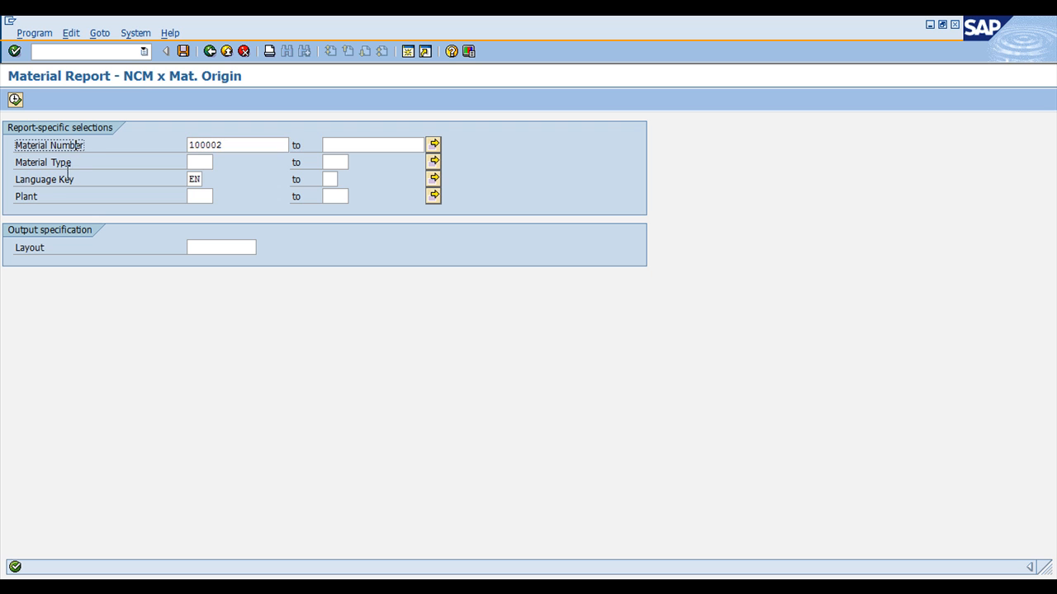
pyautogui.click(52, 182)
pyautogui.click(29, 195)
pyautogui.doubleClick(191, 180)
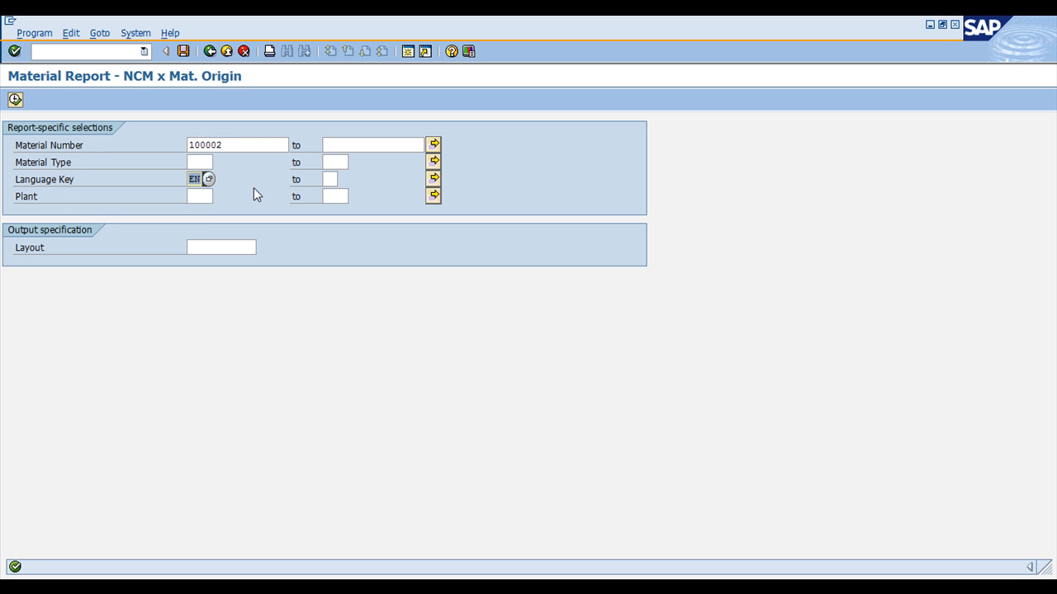
pyautogui.press('capslock')
pyautogui.write('PT')
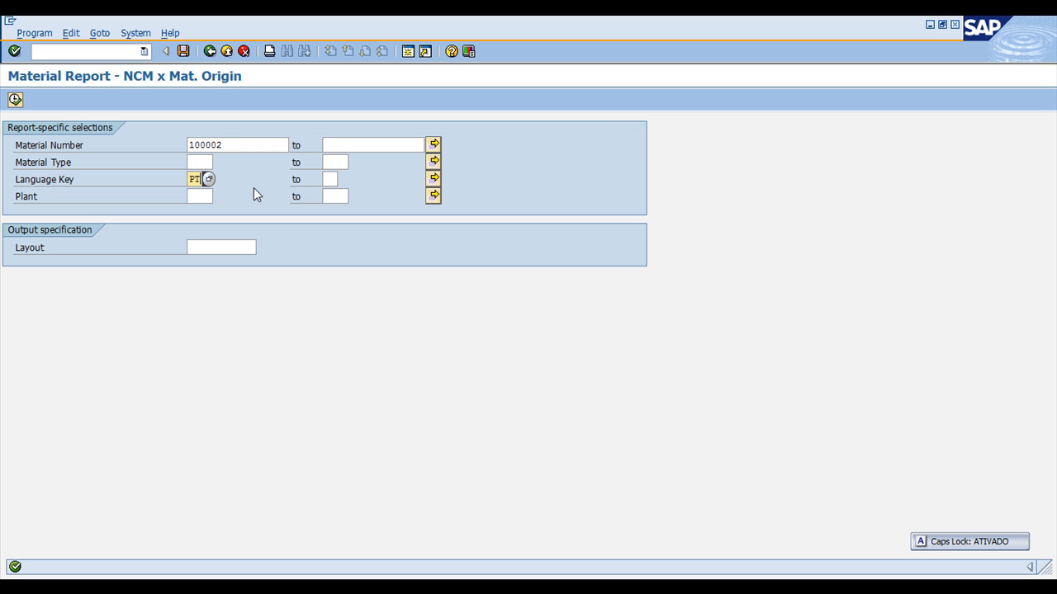
pyautogui.click(242, 147)
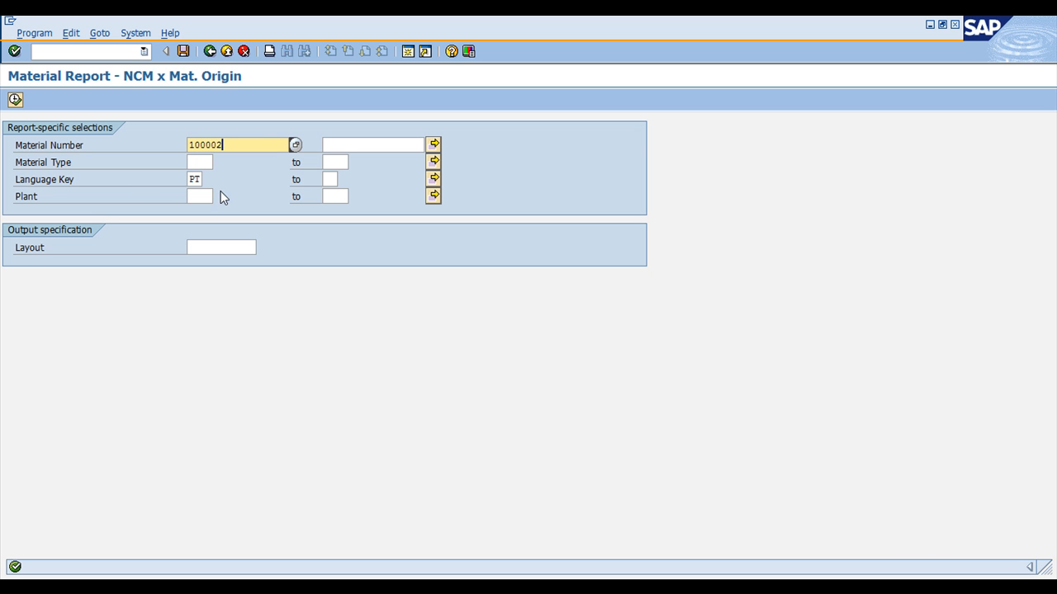
pyautogui.moveTo(239, 149); pyautogui.dragTo(118, 150)
pyautogui.click(16, 100)
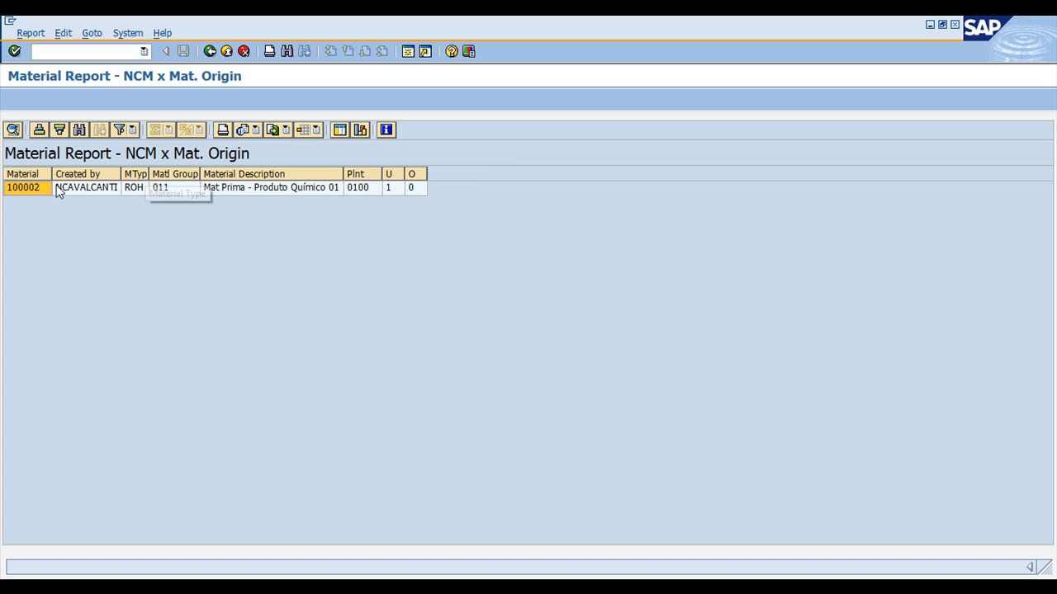
# - Review the creator, material type, material group, description, plant, usage and origin columns in the report, and return to its selection screen
pyautogui.click(85, 175)
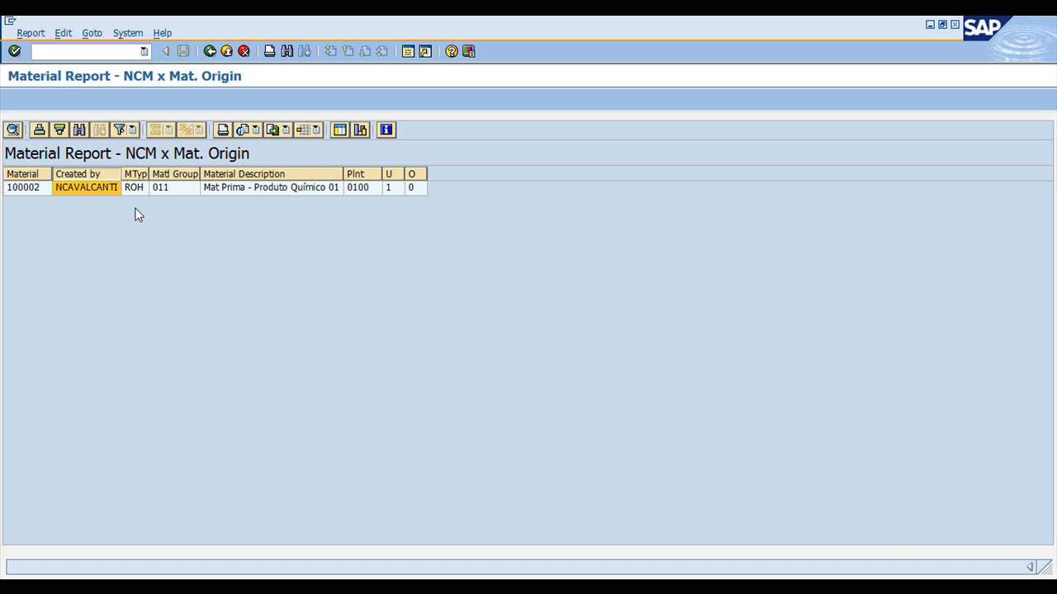
pyautogui.click(132, 175)
pyautogui.click(174, 175)
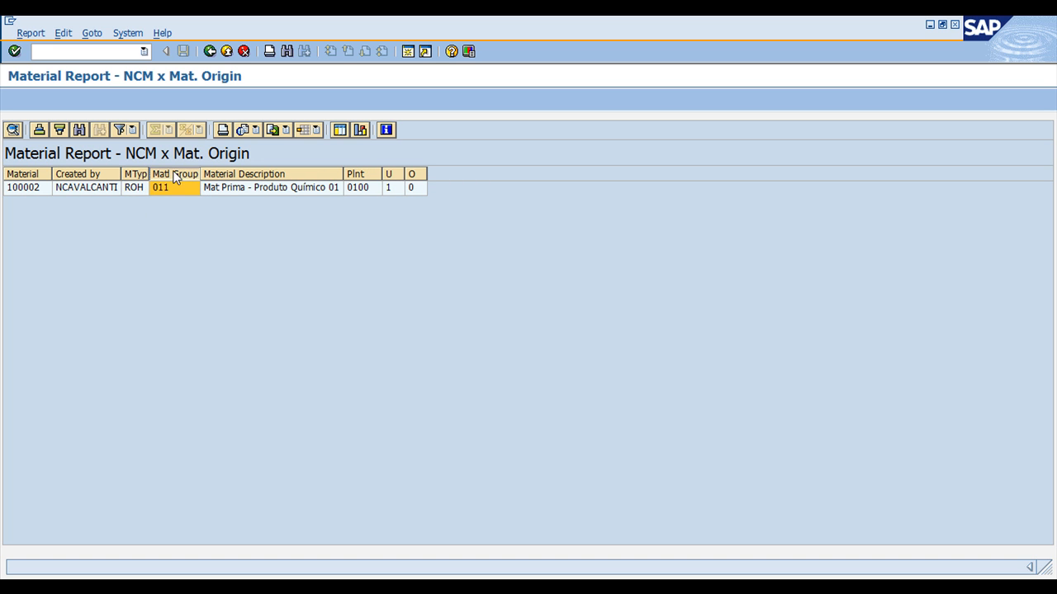
pyautogui.click(254, 192)
pyautogui.click(370, 176)
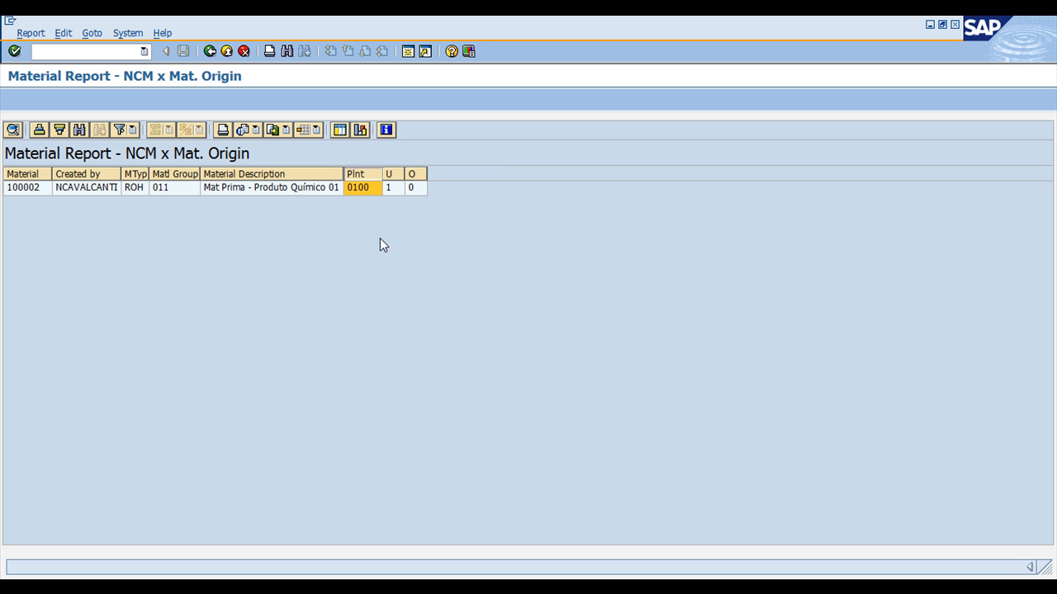
pyautogui.click(405, 213)
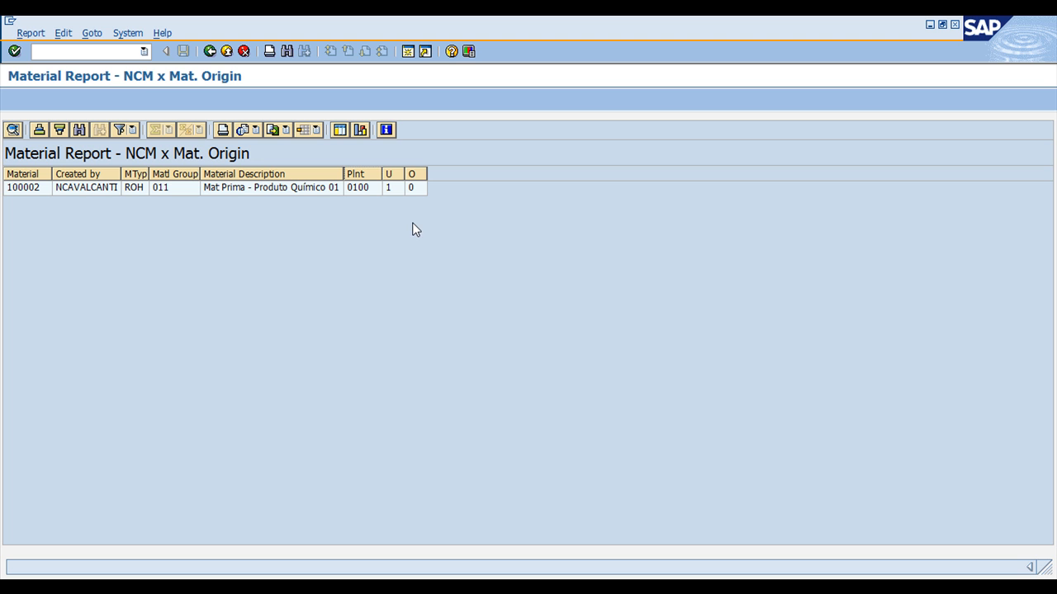
pyautogui.click(210, 51)
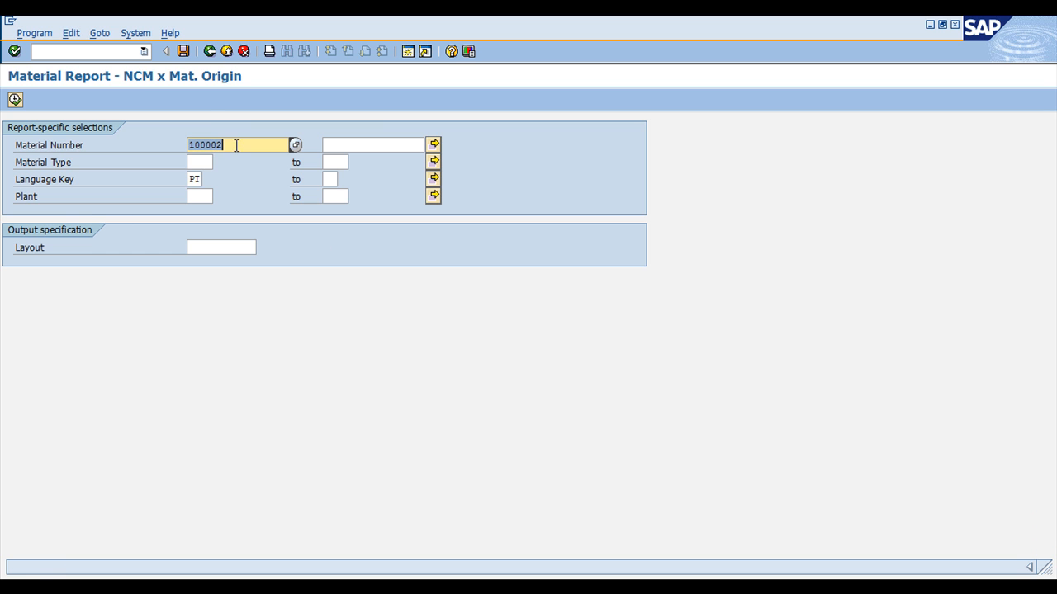
# - Clear the material number, run the report for plant 0100 and material type ROH, and return to the QuickView definition
pyautogui.press('Delete')
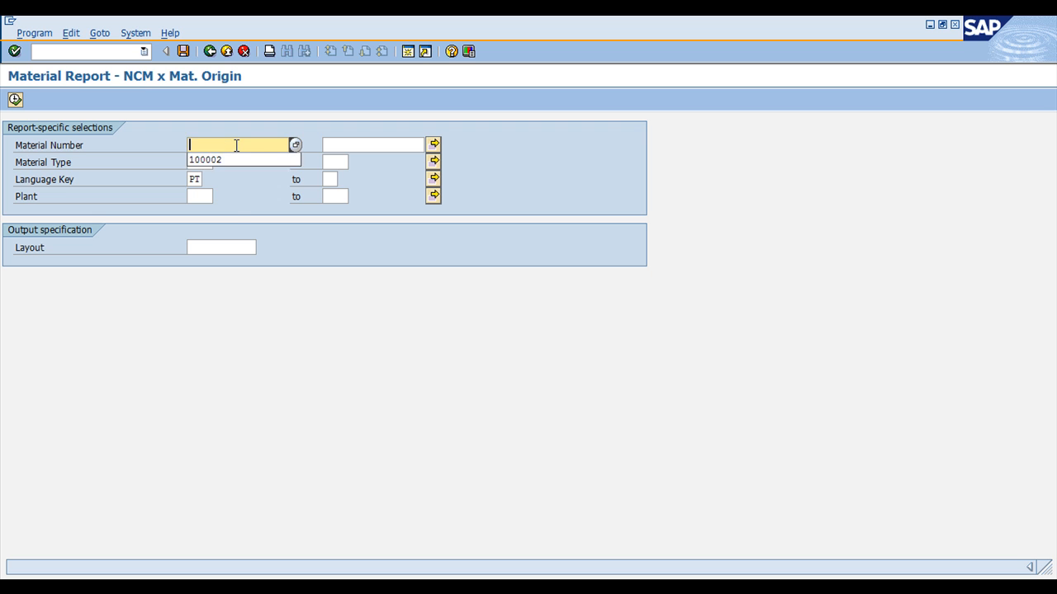
pyautogui.click(197, 197)
pyautogui.write('0100')
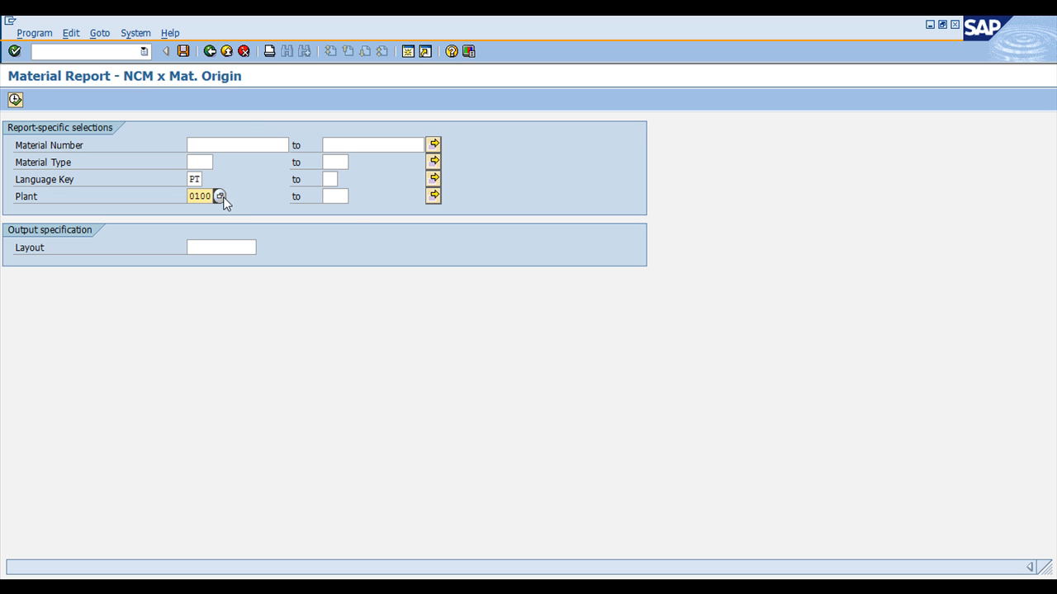
pyautogui.click(208, 163)
pyautogui.write('ROH')
pyautogui.press('F8')
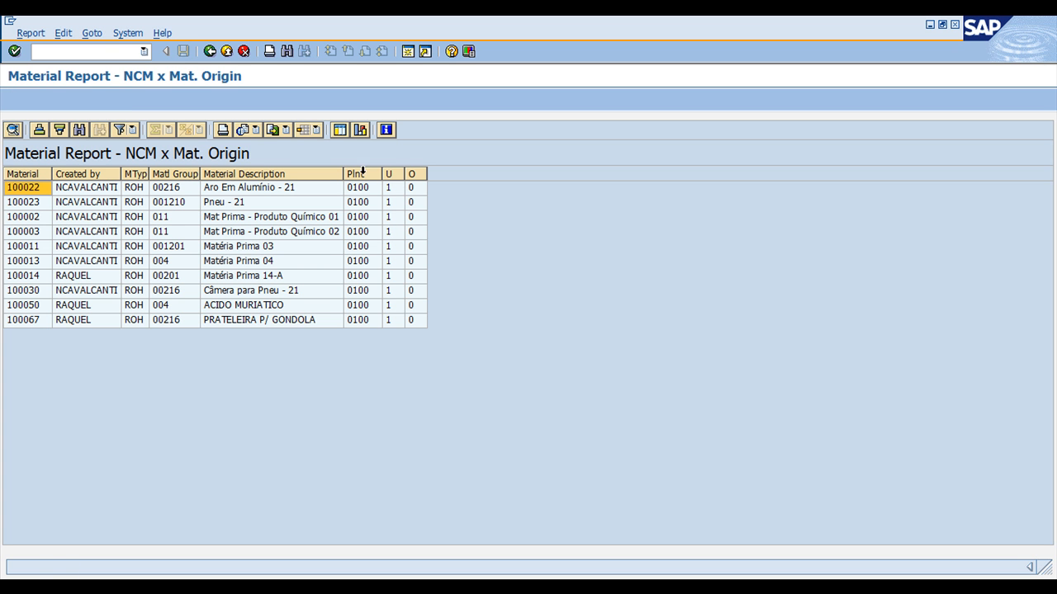
pyautogui.click(209, 51)
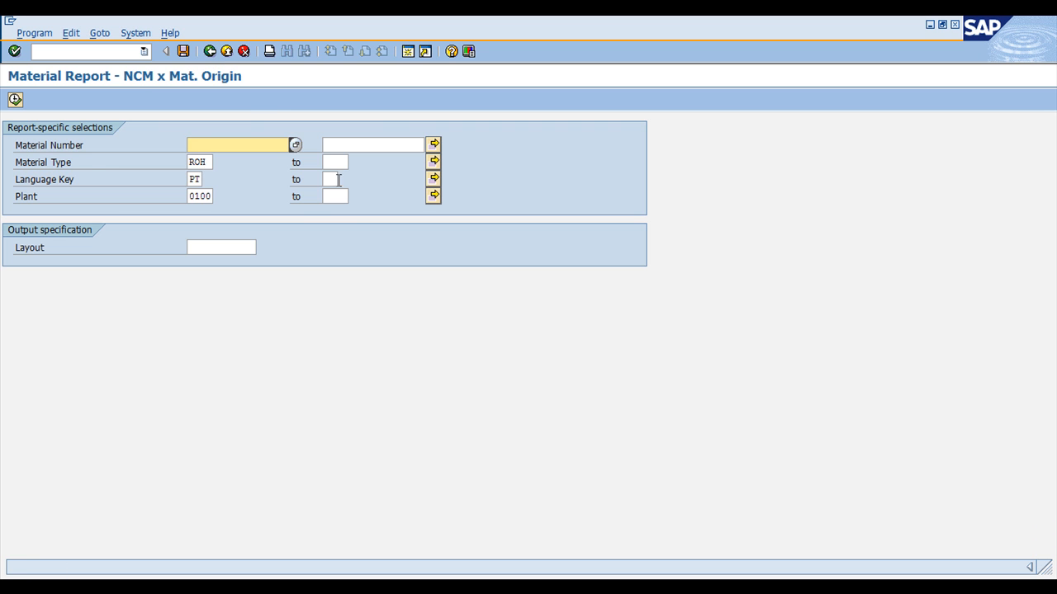
pyautogui.click(211, 52)
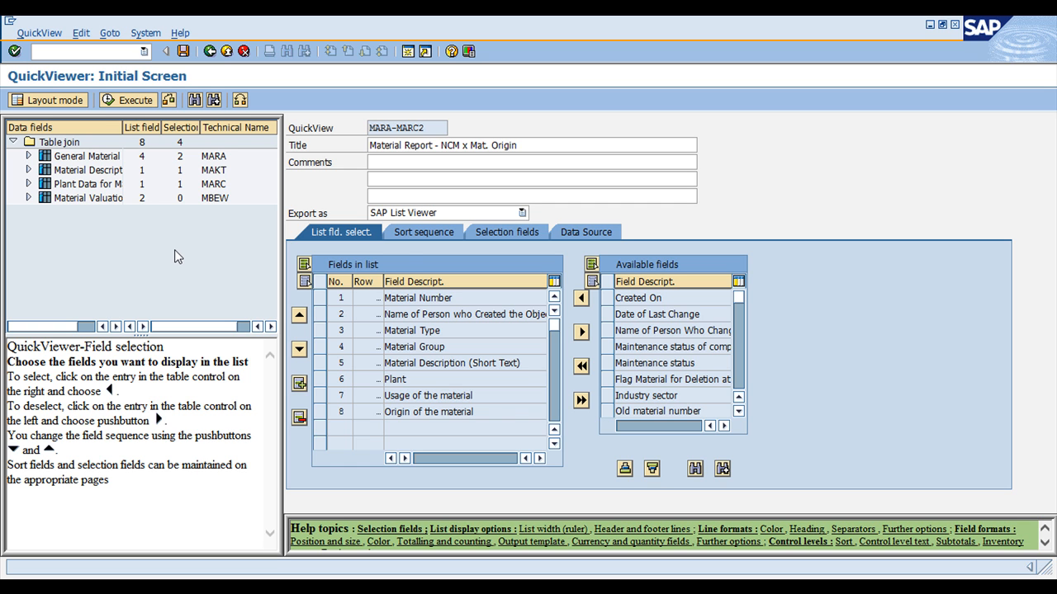
# - Inspect the QuickView's table join and its Add table dialog, and return to the QuickView without adding a table
pyautogui.click(593, 234)
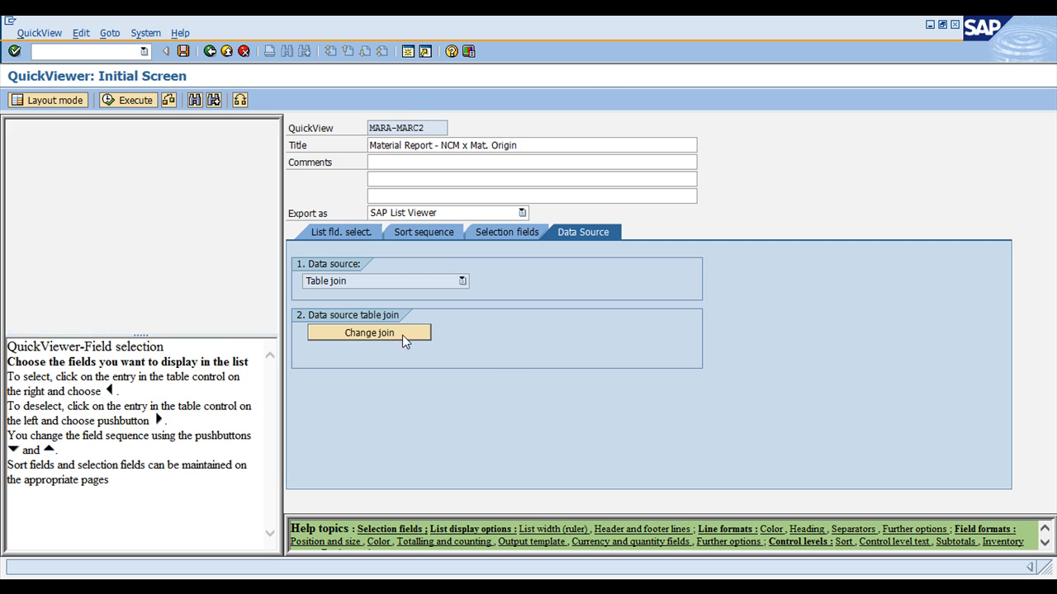
pyautogui.click(369, 333)
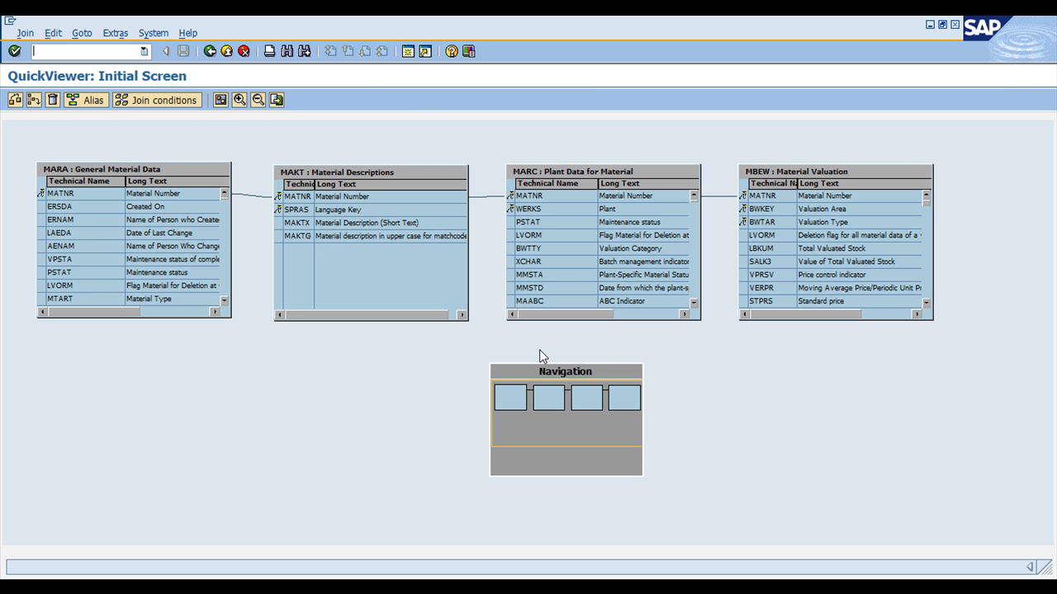
pyautogui.click(36, 101)
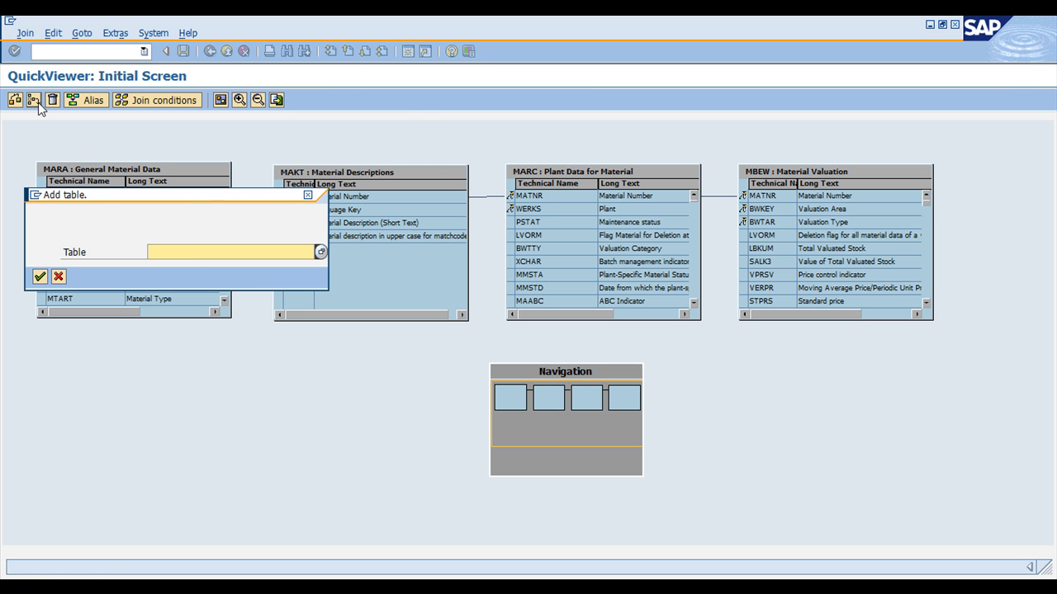
pyautogui.click(62, 278)
pyautogui.click(209, 51)
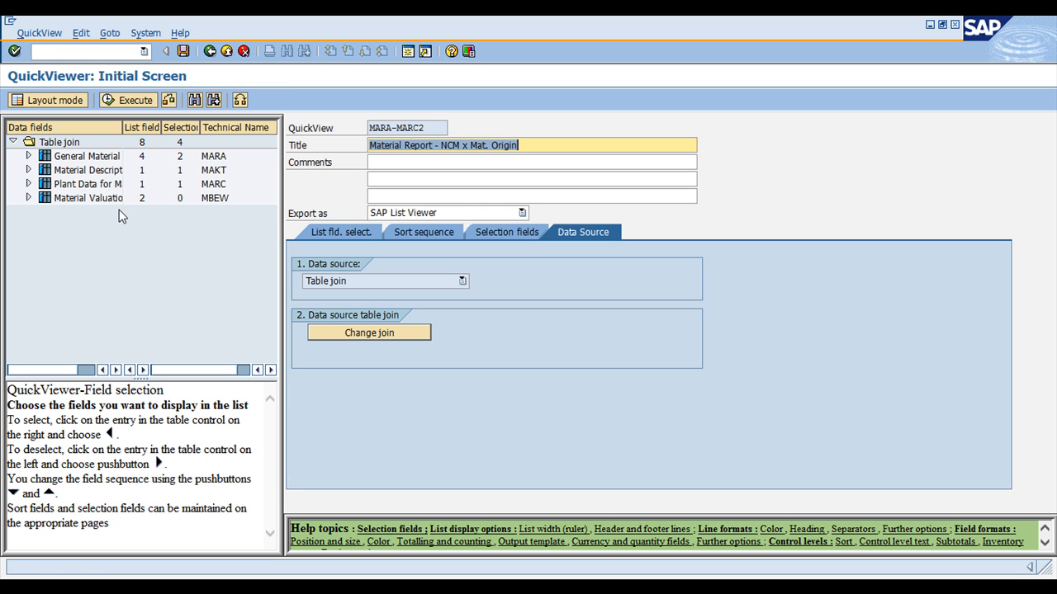
# - Expand the MARC table's data fields and switch to the material 100002 display, showing its Foreign trade import view
pyautogui.click(210, 184)
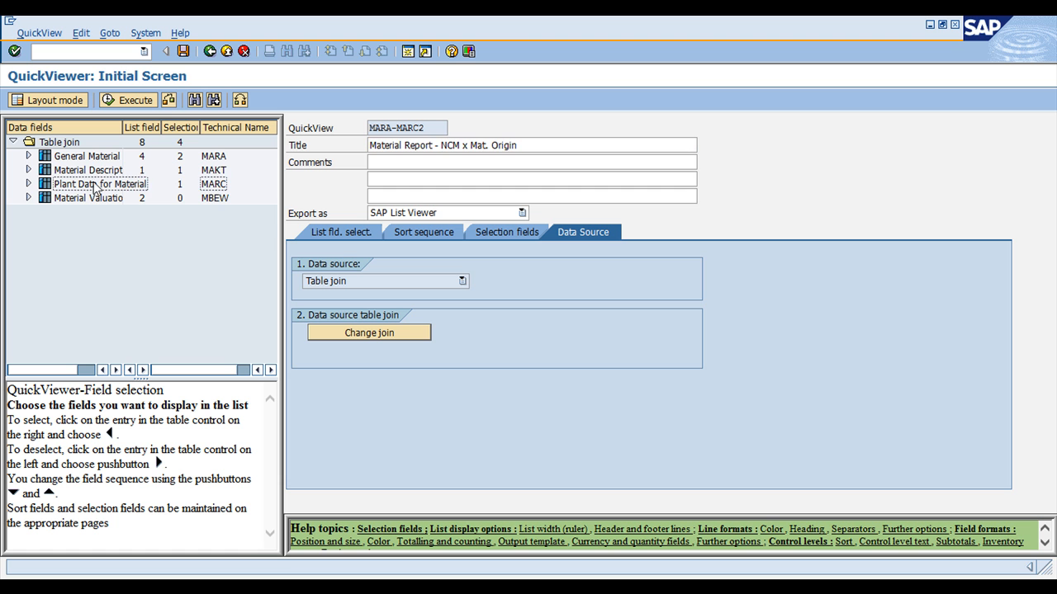
pyautogui.click(28, 184)
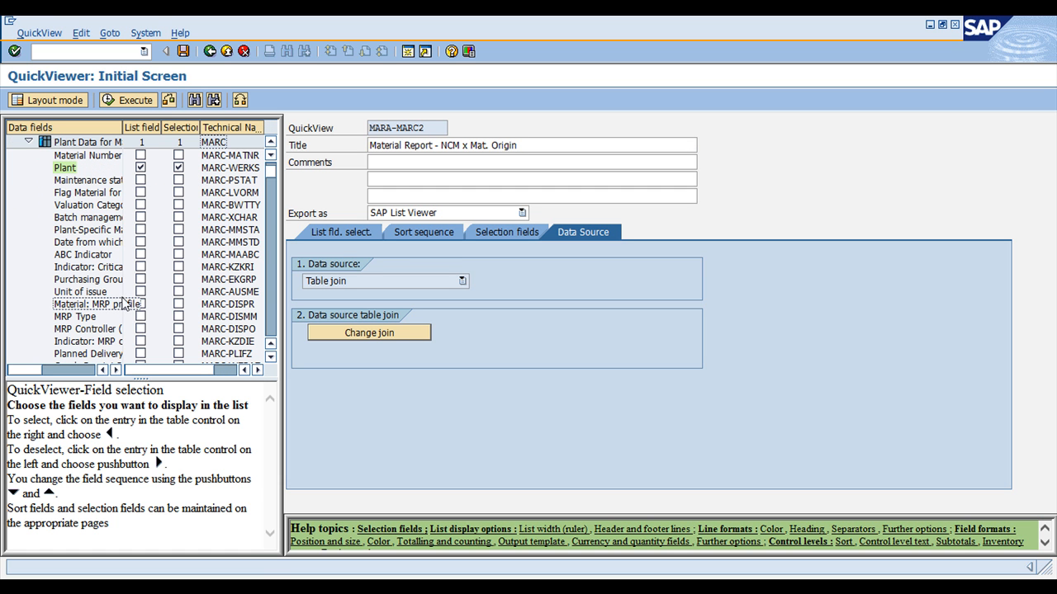
pyautogui.click(353, 588)
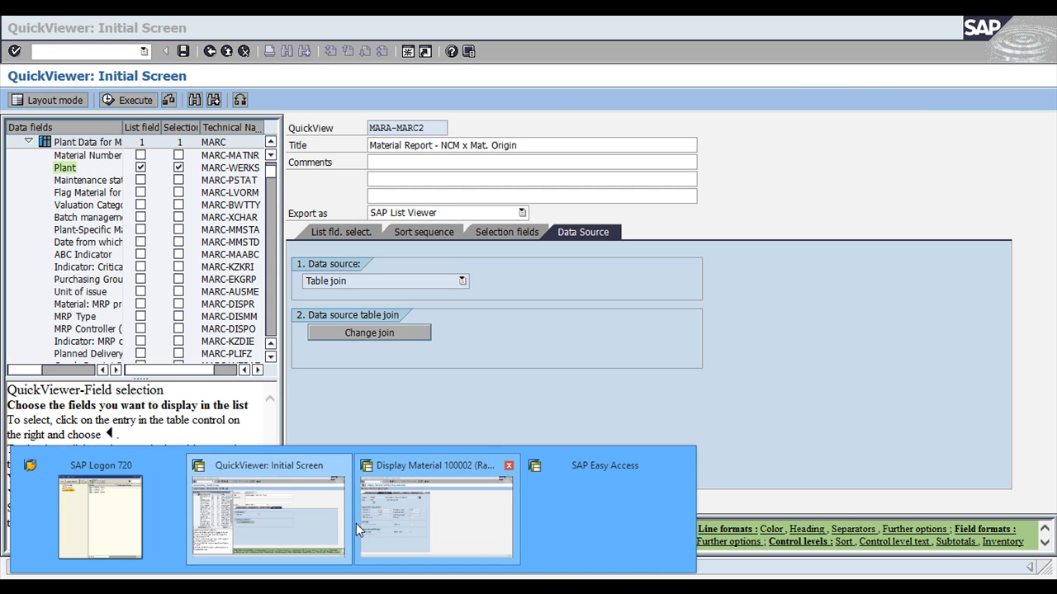
pyautogui.click(357, 523)
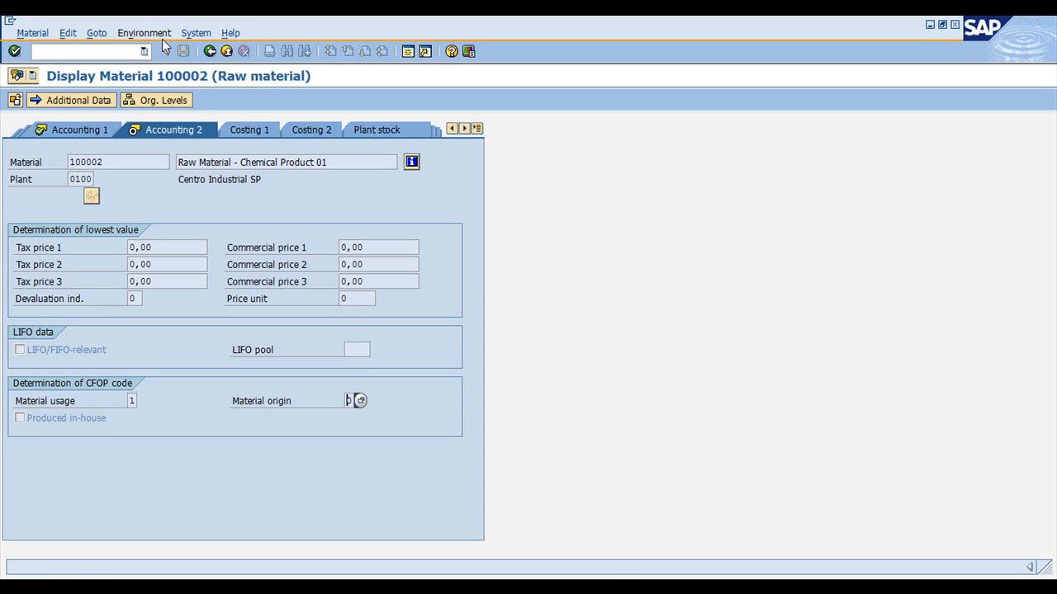
pyautogui.click(477, 129)
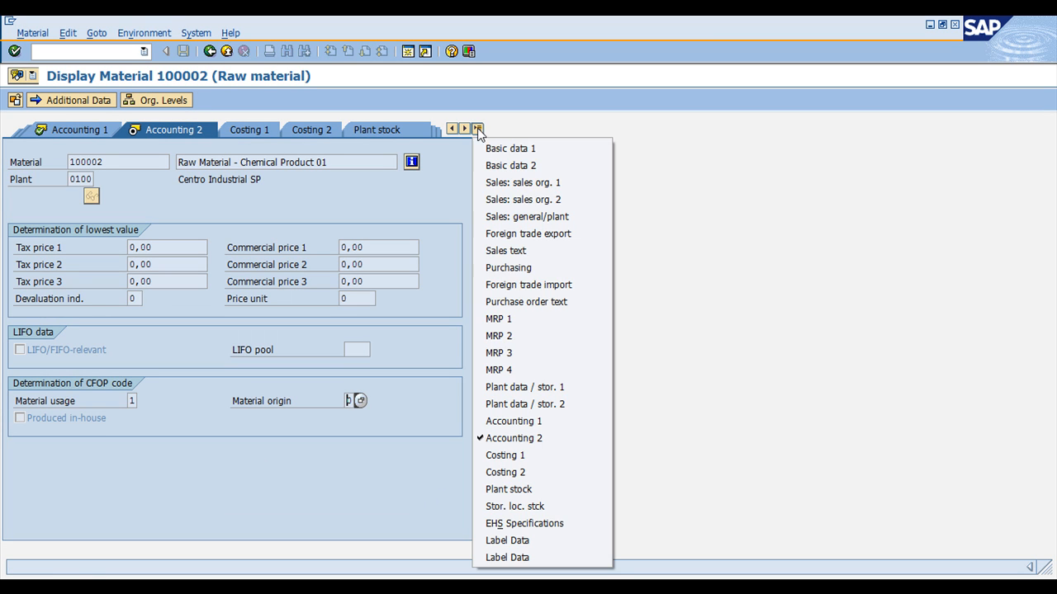
pyautogui.click(495, 285)
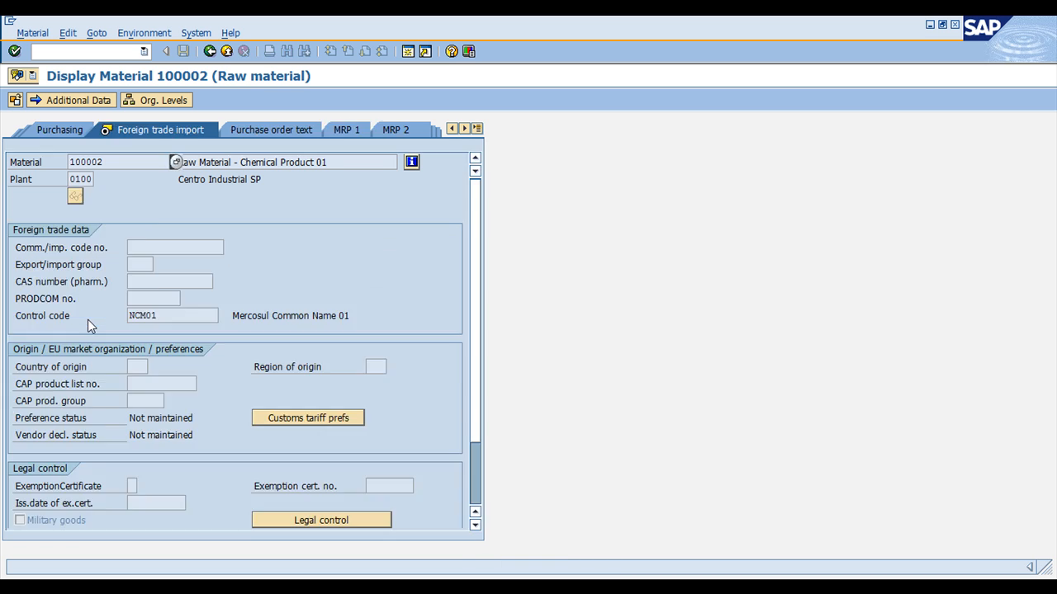
# - Copy the Control code's screen field name MARC-STEUC from its technical information and close the field help
pyautogui.click(176, 315)
pyautogui.press('Return')
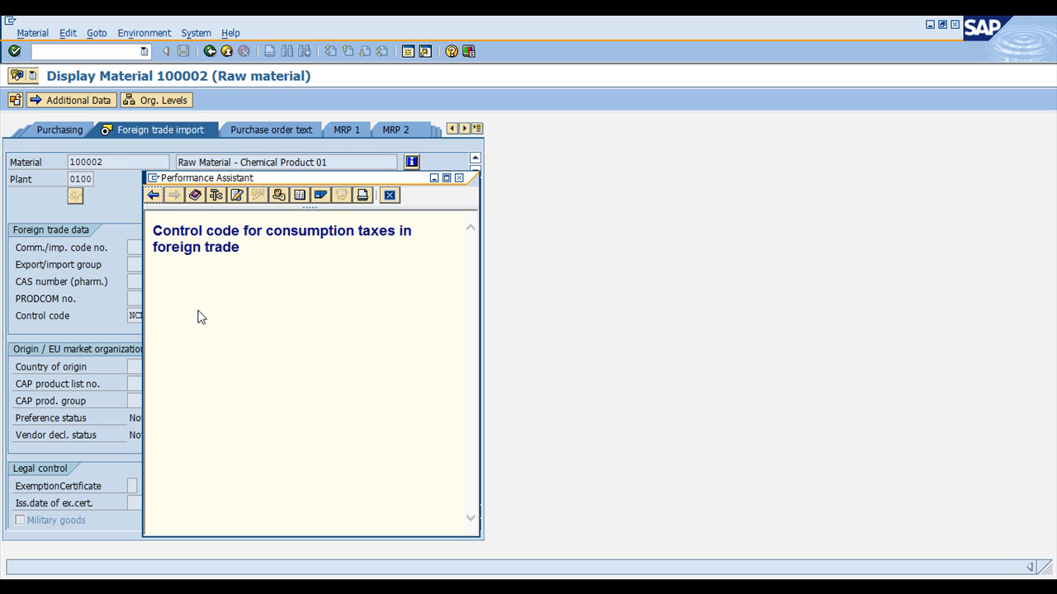
pyautogui.click(216, 198)
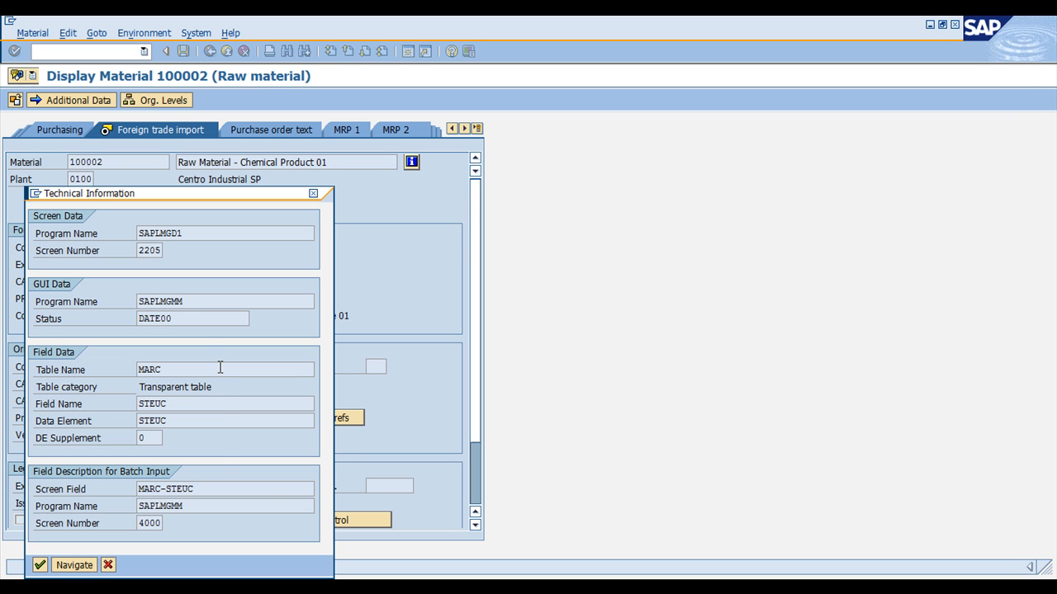
pyautogui.moveTo(198, 490); pyautogui.dragTo(103, 492)
pyautogui.hotkey('ctrl', 'c')
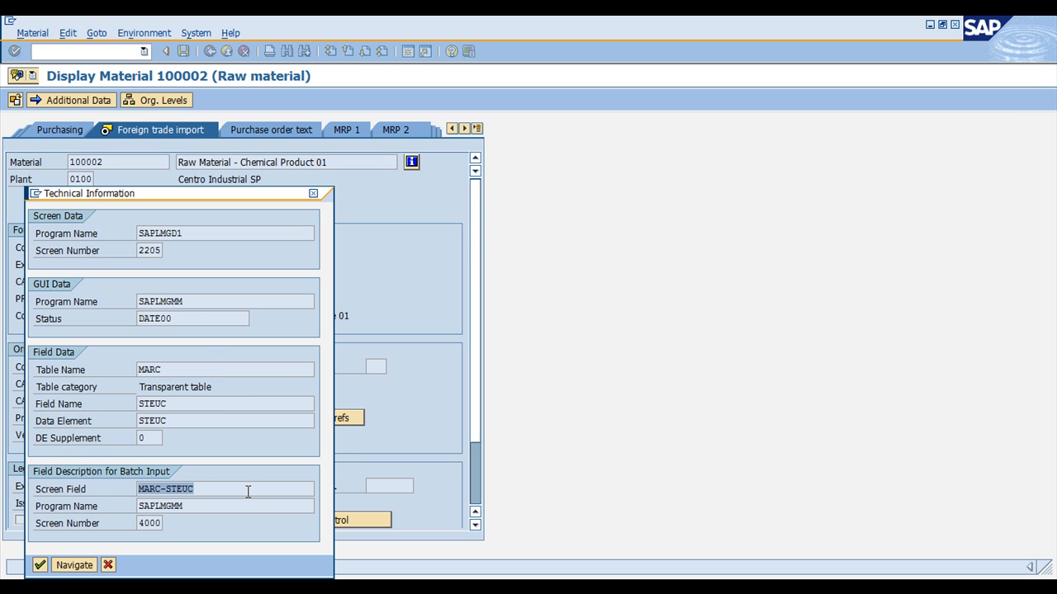
pyautogui.click(108, 566)
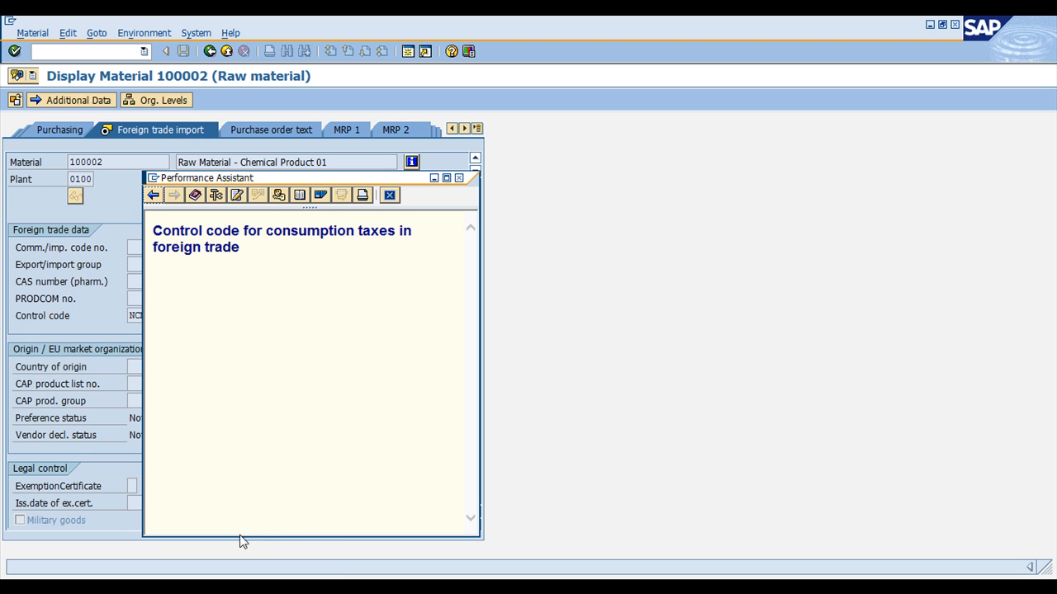
pyautogui.click(459, 177)
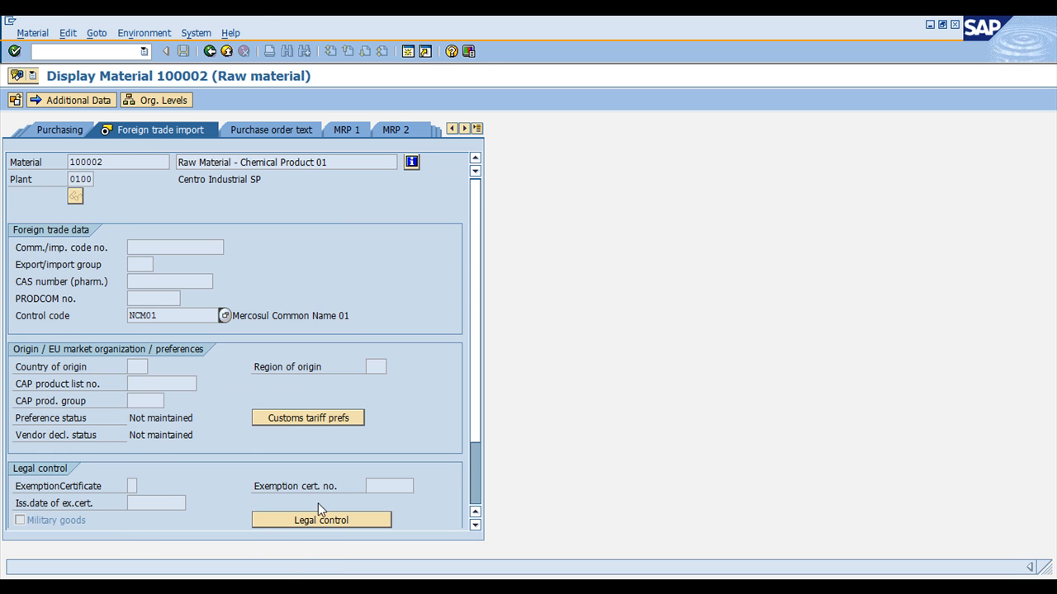
# - Switch back to the QuickViewer session, search the data fields for MARC-STEUC, and add the control code as a list field
pyautogui.click(315, 529)
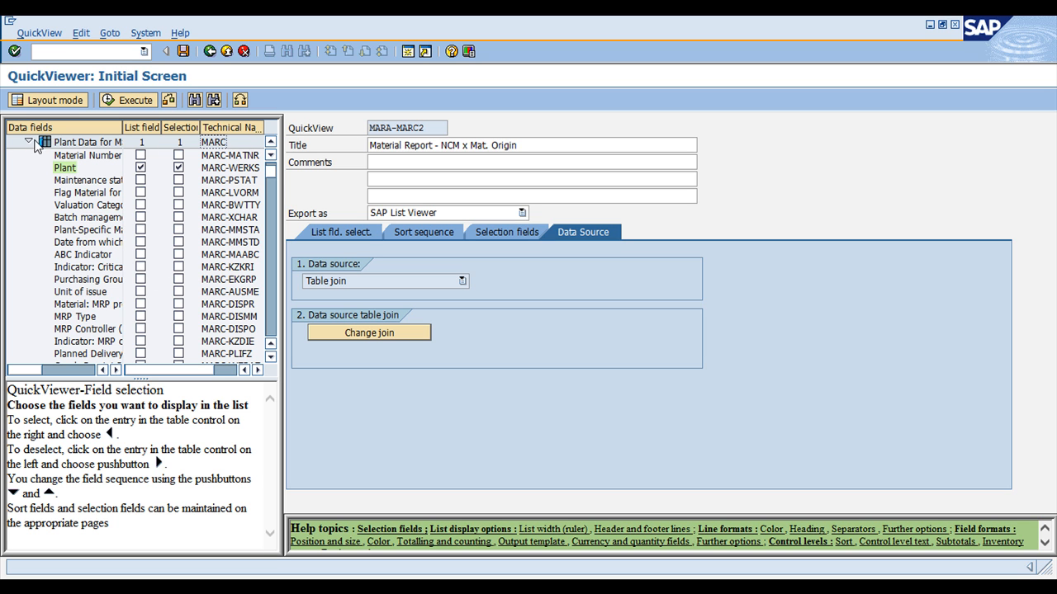
pyautogui.click(194, 99)
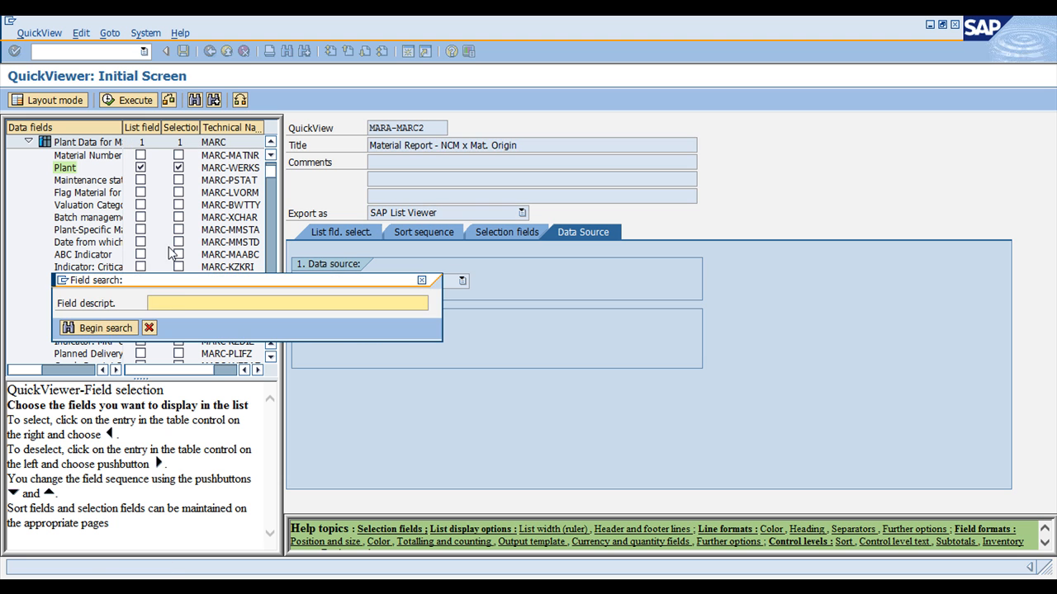
pyautogui.hotkey('ctrl', 'v')
pyautogui.press('Return')
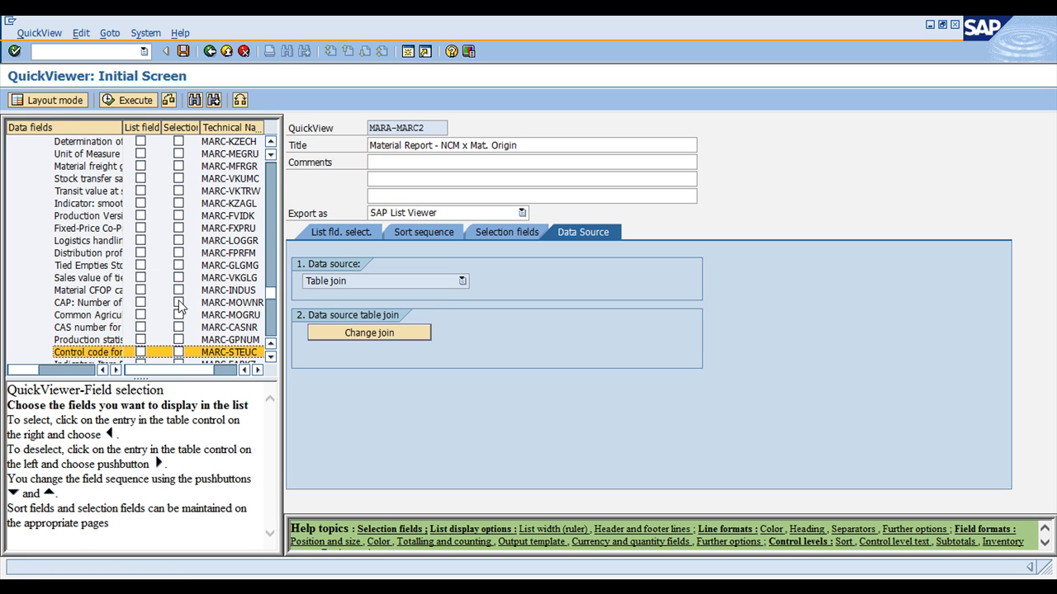
pyautogui.click(141, 352)
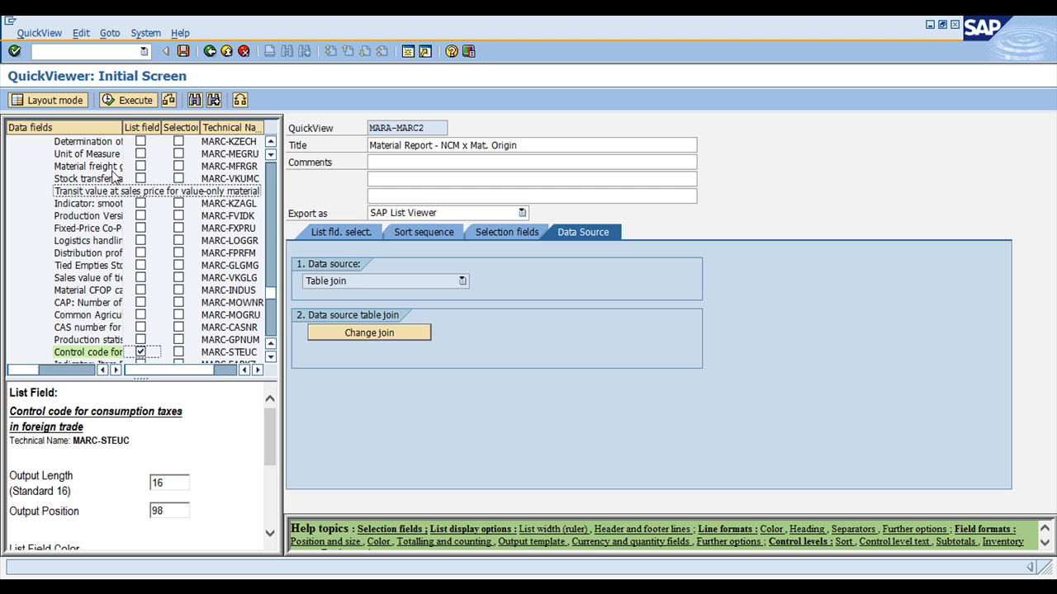
# - Execute the QuickView, accept the log display, run the report for material type FERT, and widen its Control code column
pyautogui.click(136, 102)
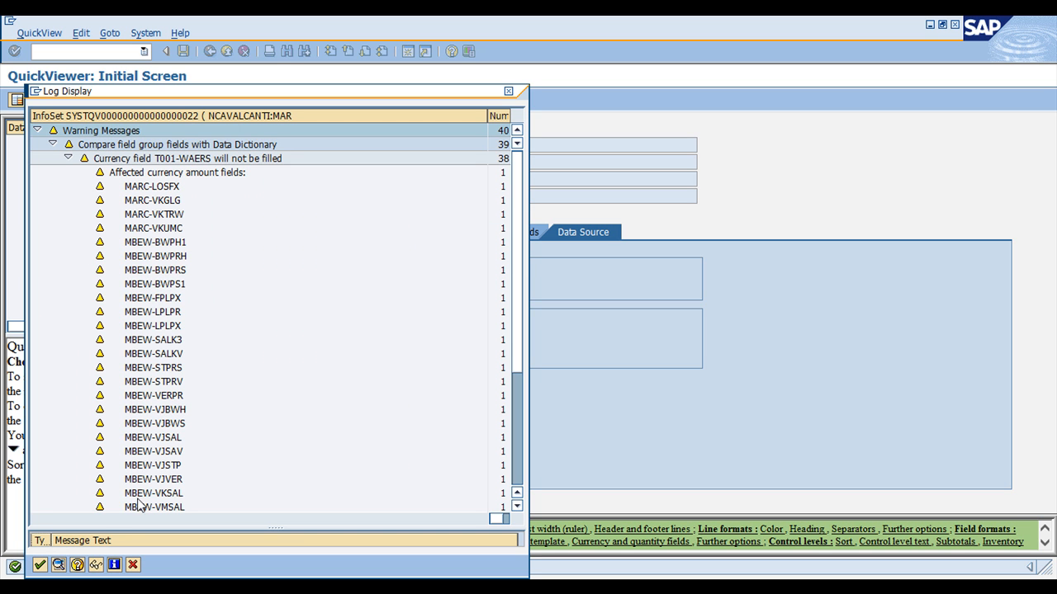
pyautogui.click(40, 565)
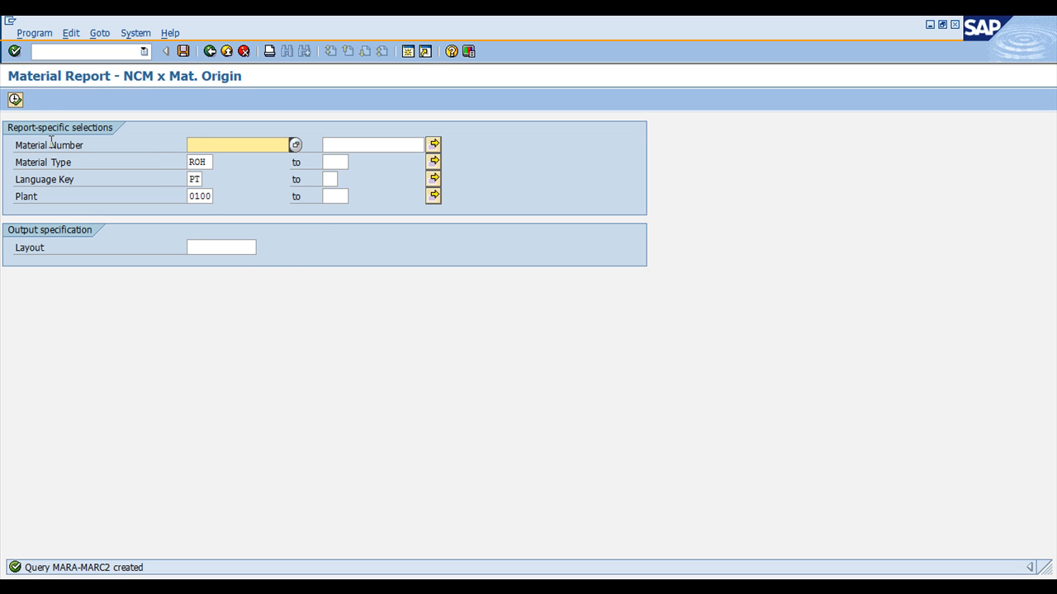
pyautogui.moveTo(203, 162); pyautogui.dragTo(158, 161)
pyautogui.press('Delete')
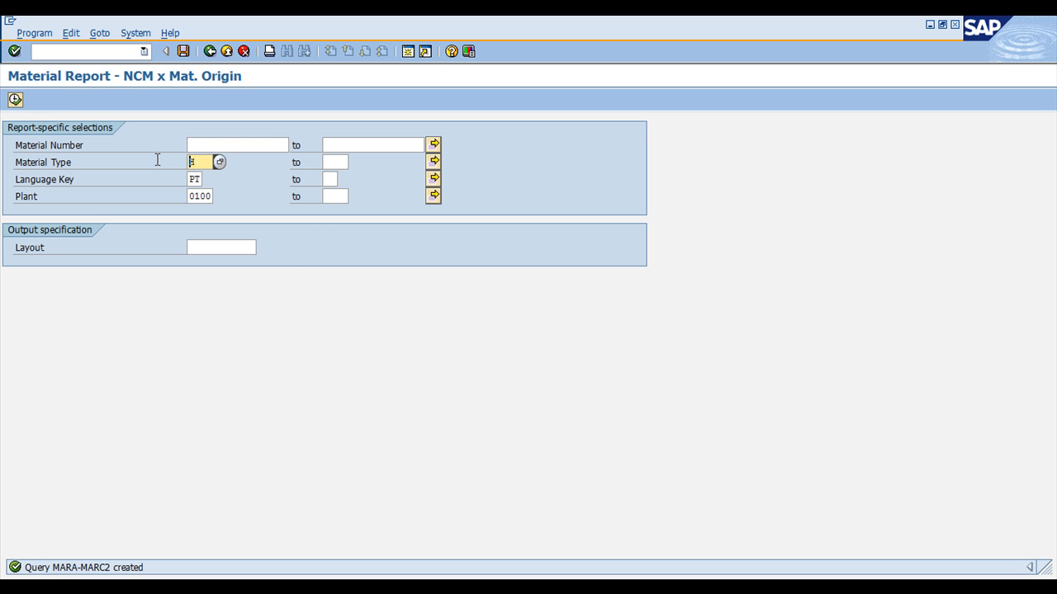
pyautogui.write('fert')
pyautogui.press('F8')
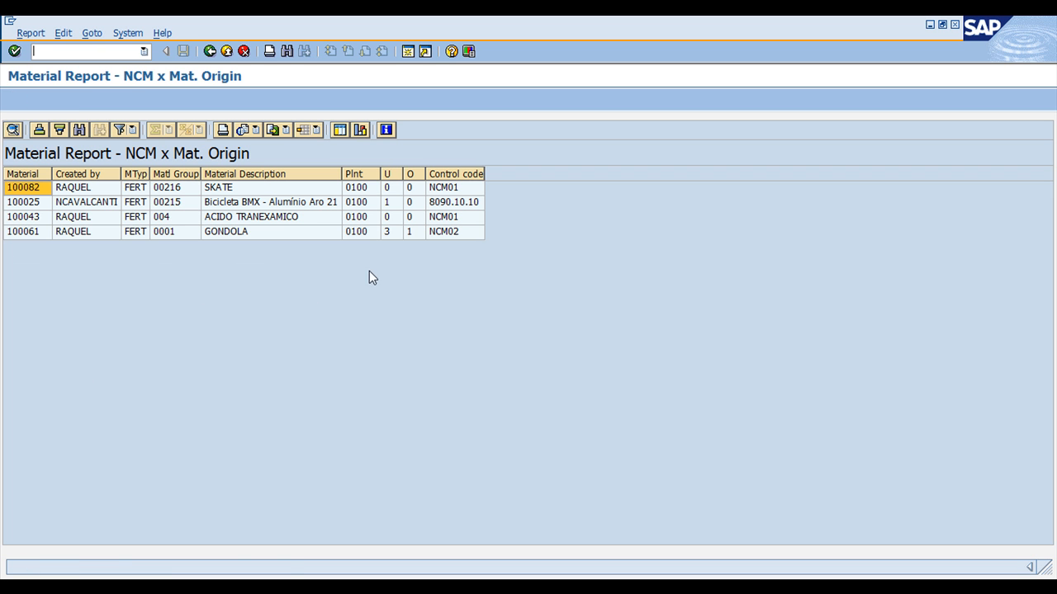
pyautogui.doubleClick(484, 175)
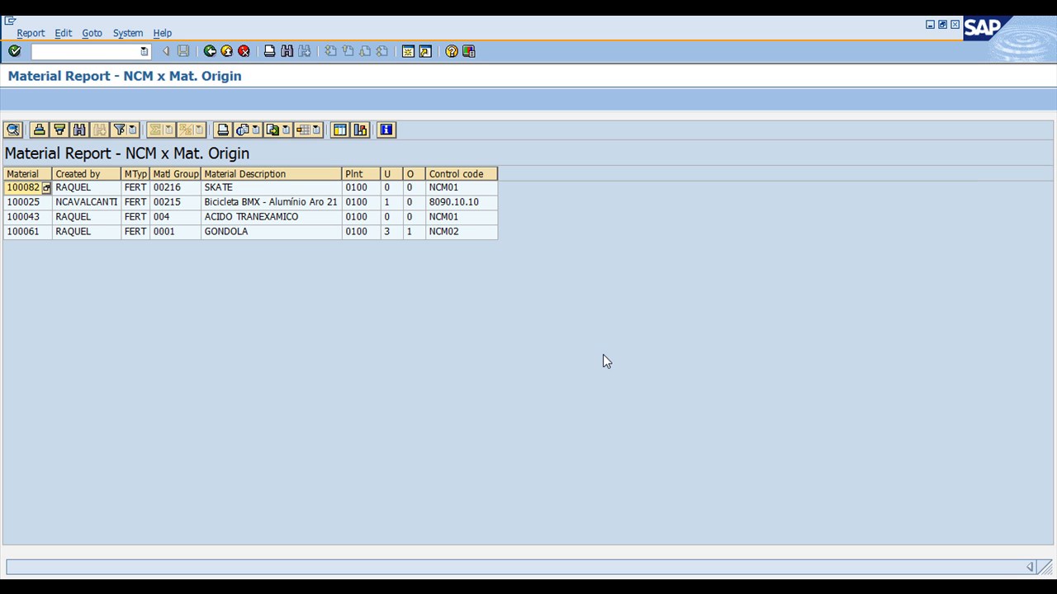
pyautogui.click(117, 54)
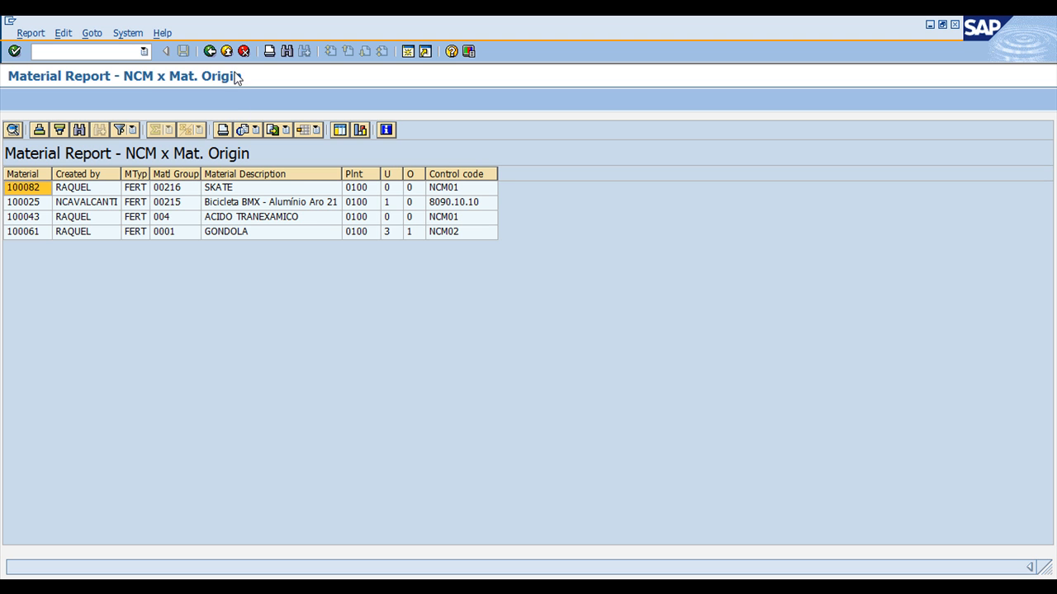
# - Leave the report and exit QuickView maintenance, saving the QuickView MARA-MARC2
pyautogui.click(210, 52)
pyautogui.click(211, 52)
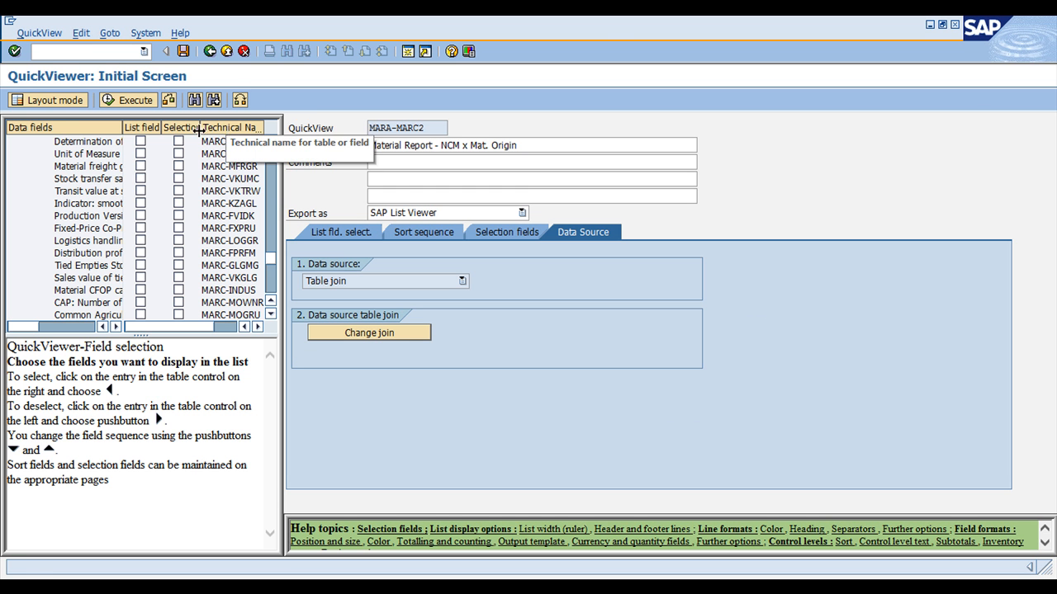
pyautogui.click(210, 52)
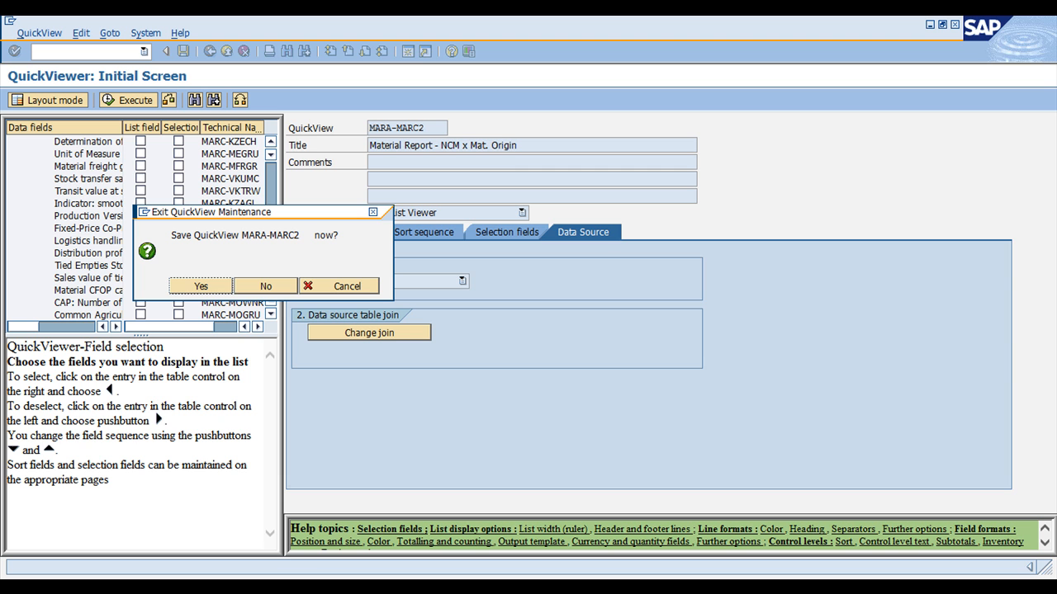
pyautogui.click(192, 289)
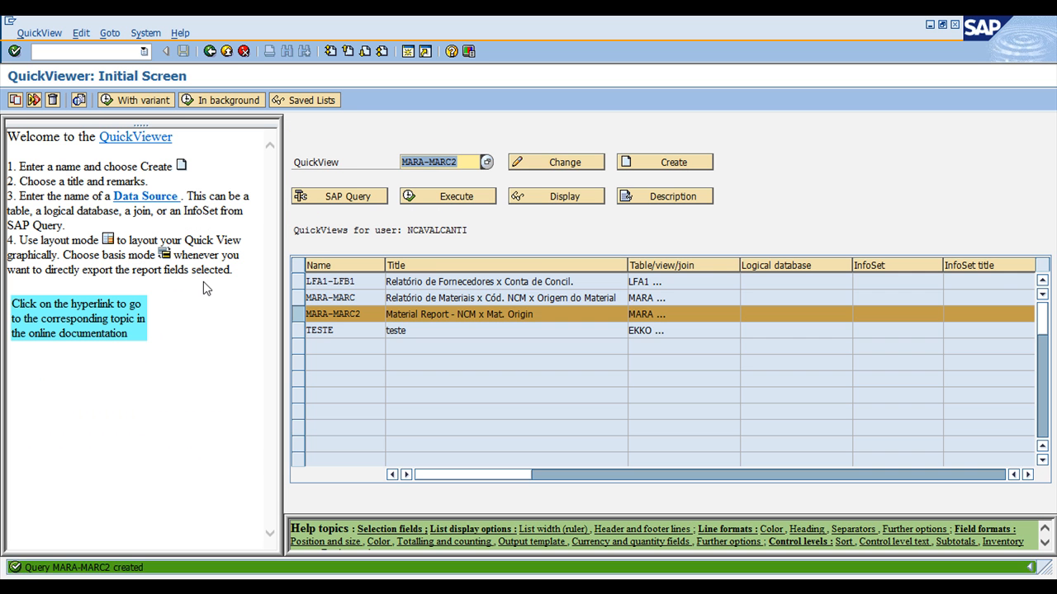
# - Highlight MARA-MARC2 in the QuickViews list, check the Query - EN outline in Notepad, and return to the QuickViewer
pyautogui.click(308, 319)
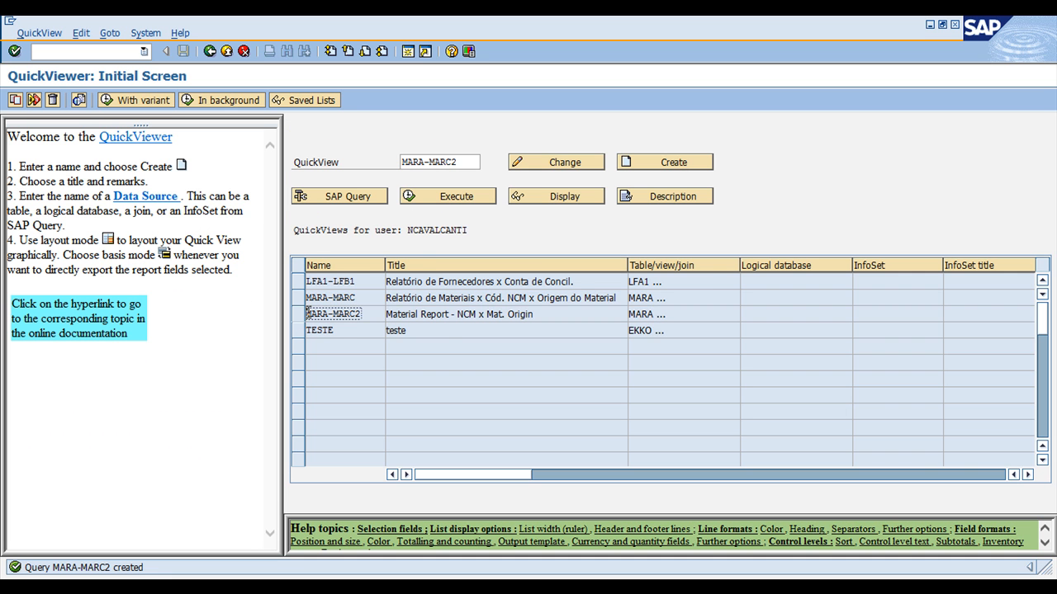
pyautogui.moveTo(371, 319); pyautogui.dragTo(307, 315)
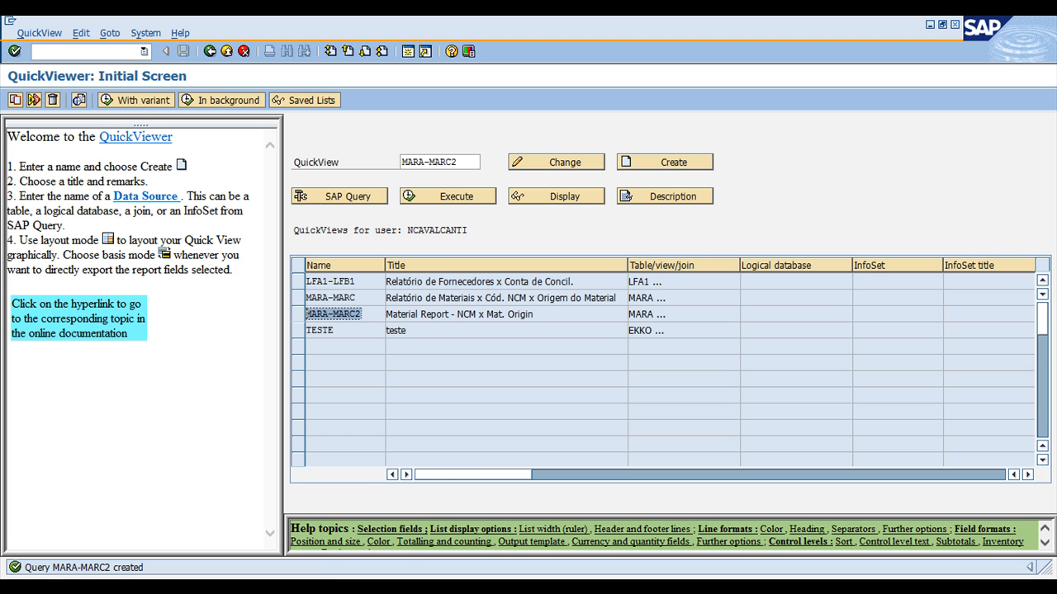
pyautogui.click(358, 314)
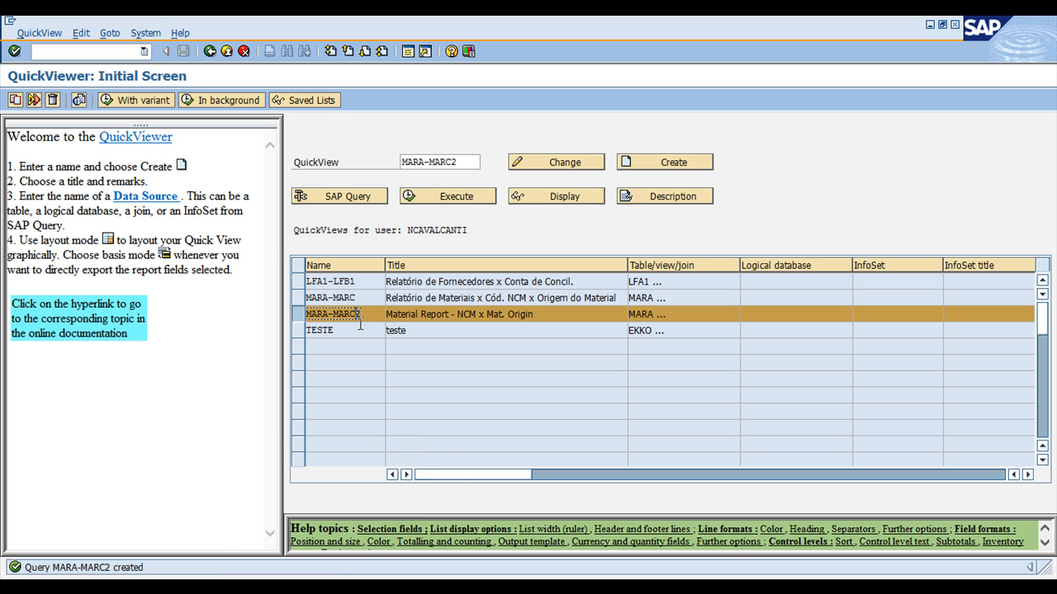
pyautogui.hotkey('alt', 'Tab')
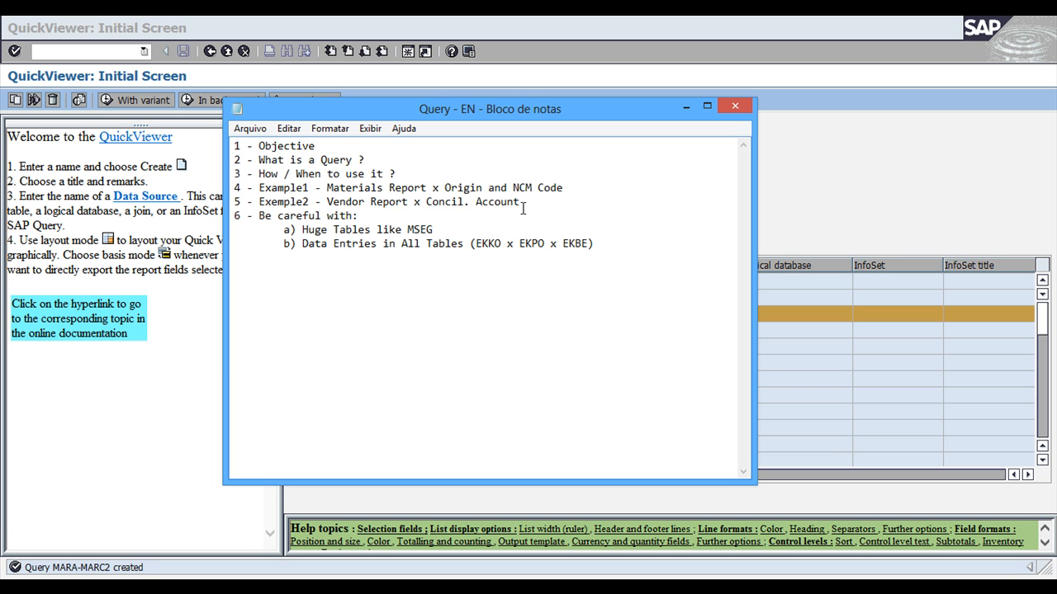
pyautogui.click(832, 234)
pyautogui.click(316, 309)
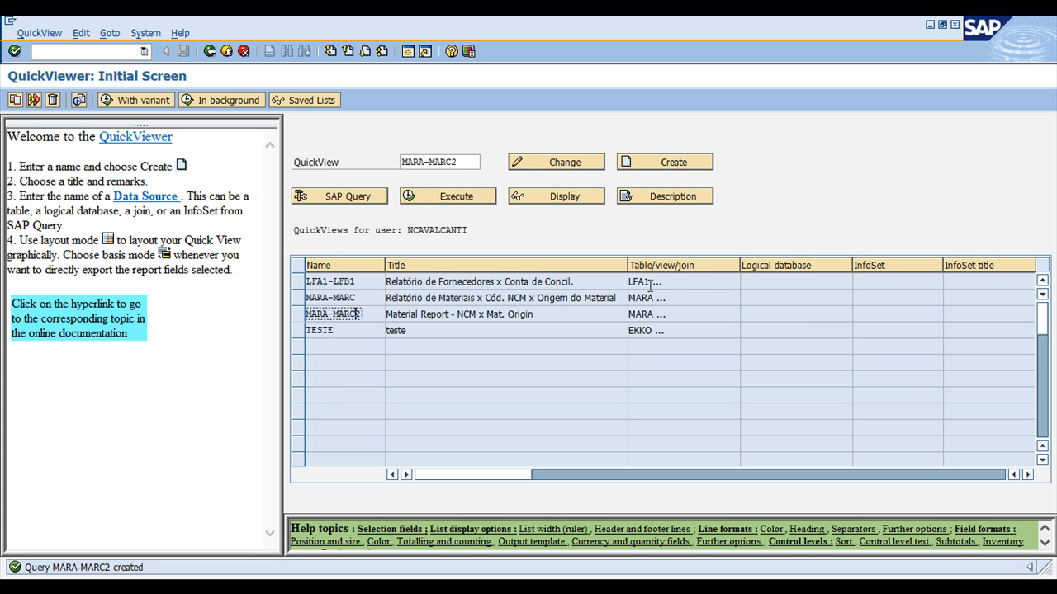
# - Open the QuickView LFA1-LFB1 for changing and switch it to basis mode
pyautogui.click(355, 283)
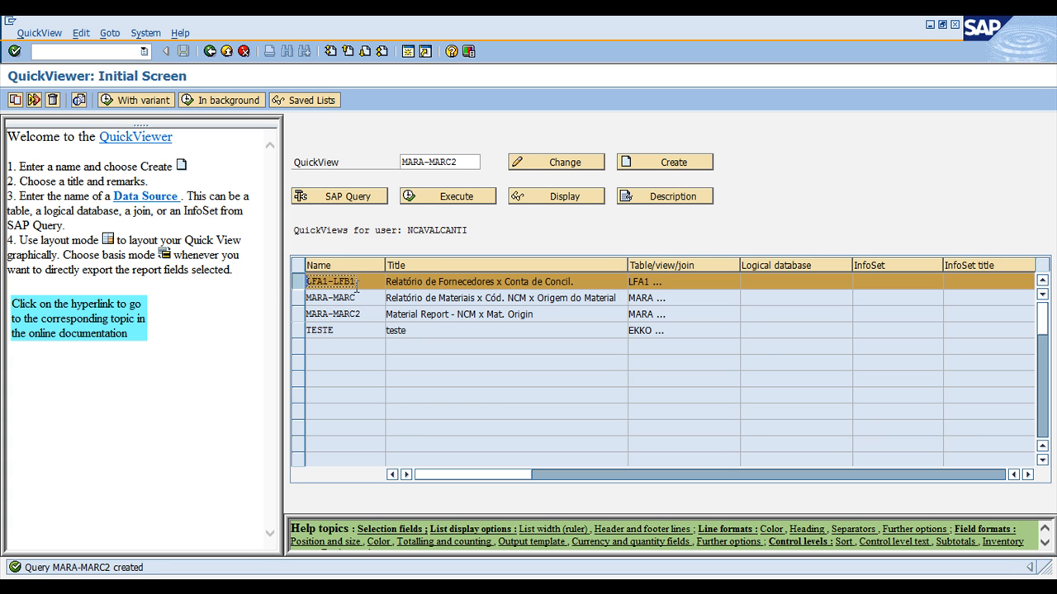
pyautogui.doubleClick(370, 284)
pyautogui.click(566, 167)
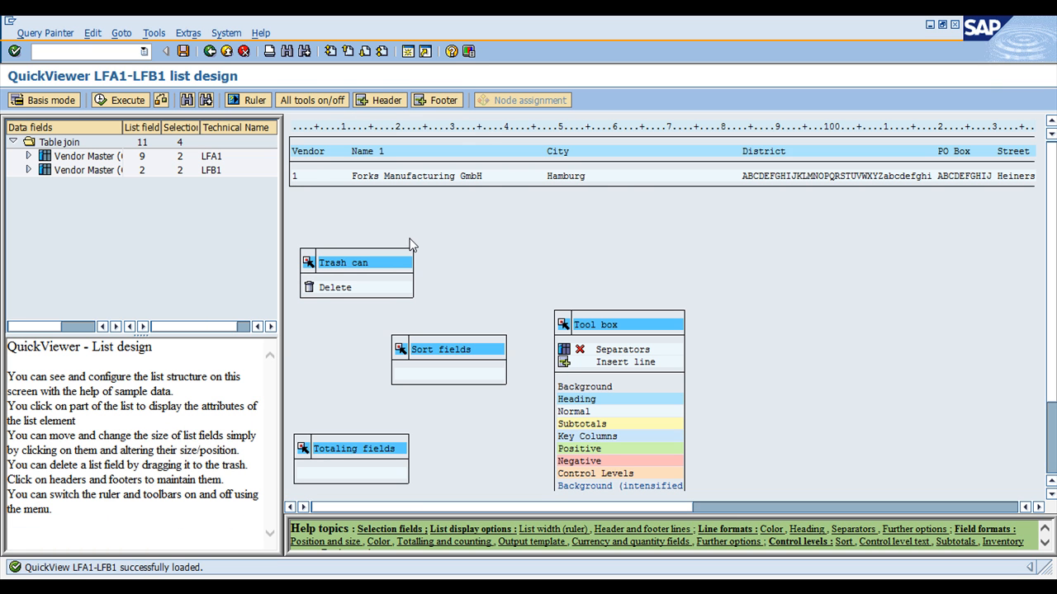
pyautogui.click(43, 100)
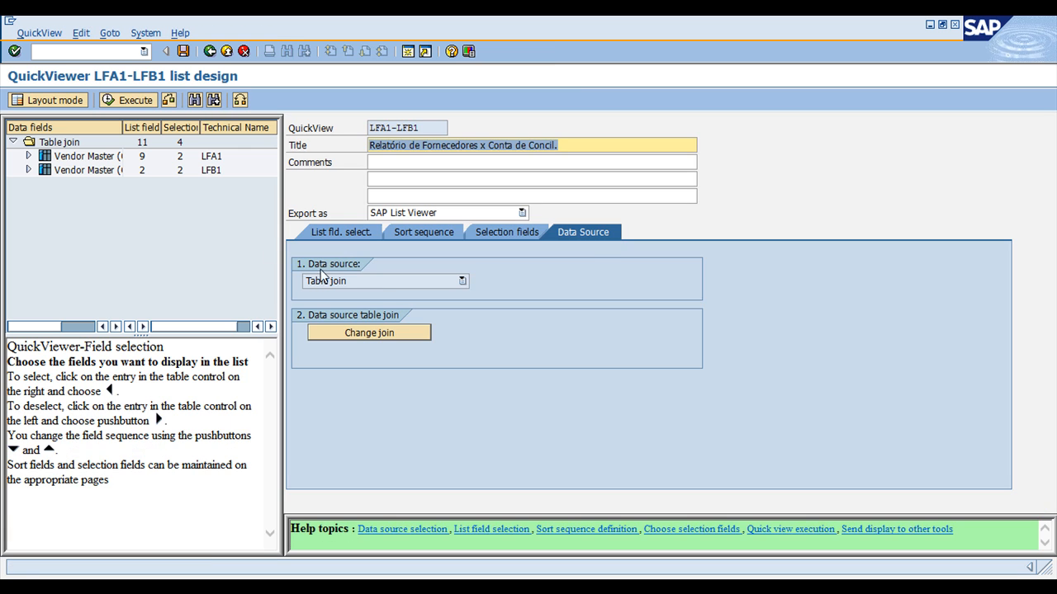
# - Inspect the table join between LFA1 and LFB1, and return to the QuickView's field selection
pyautogui.click(369, 333)
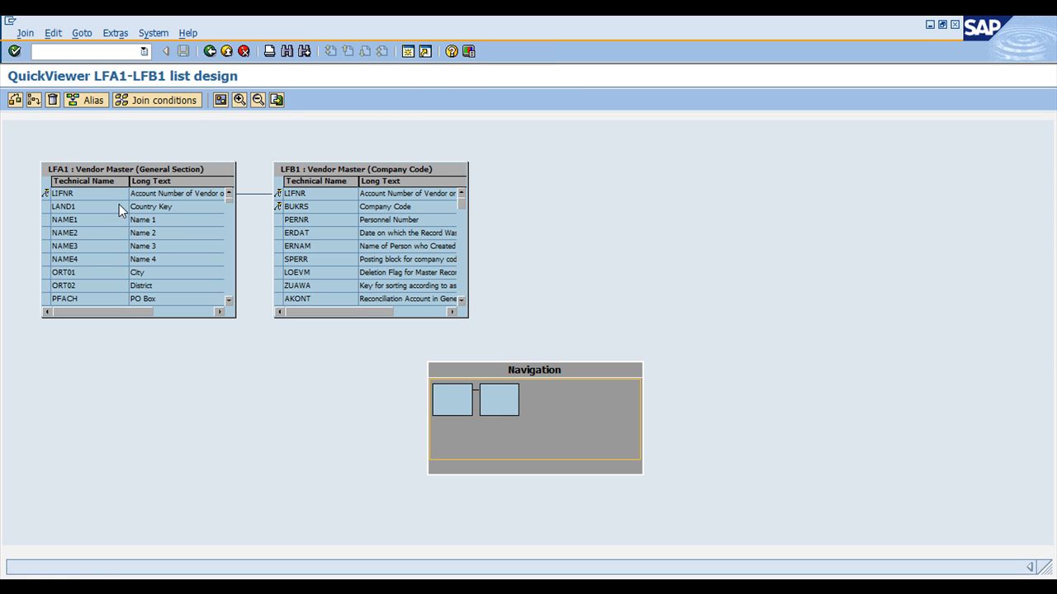
pyautogui.click(87, 168)
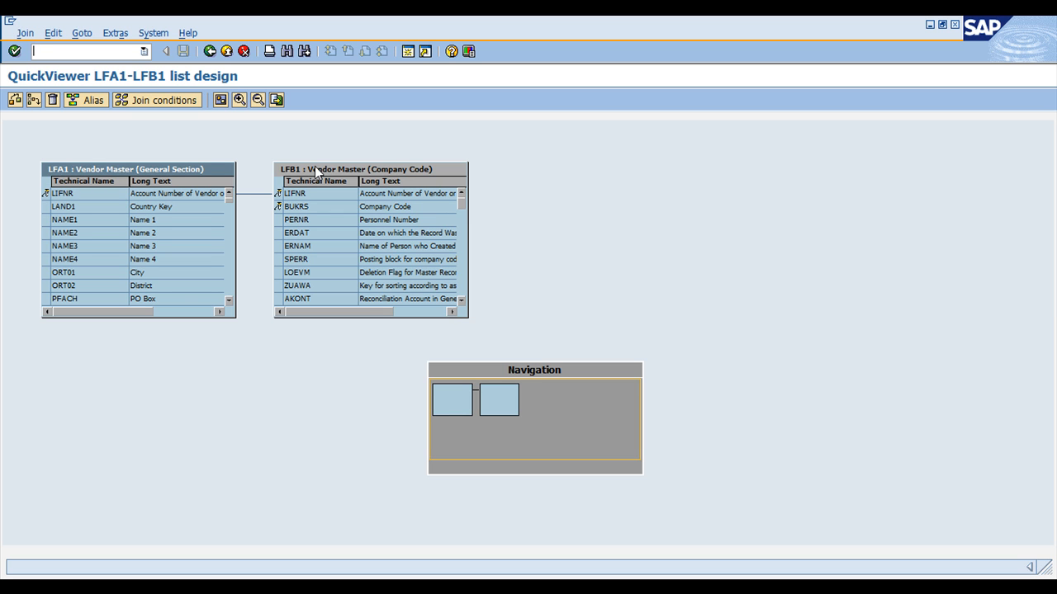
pyautogui.click(314, 169)
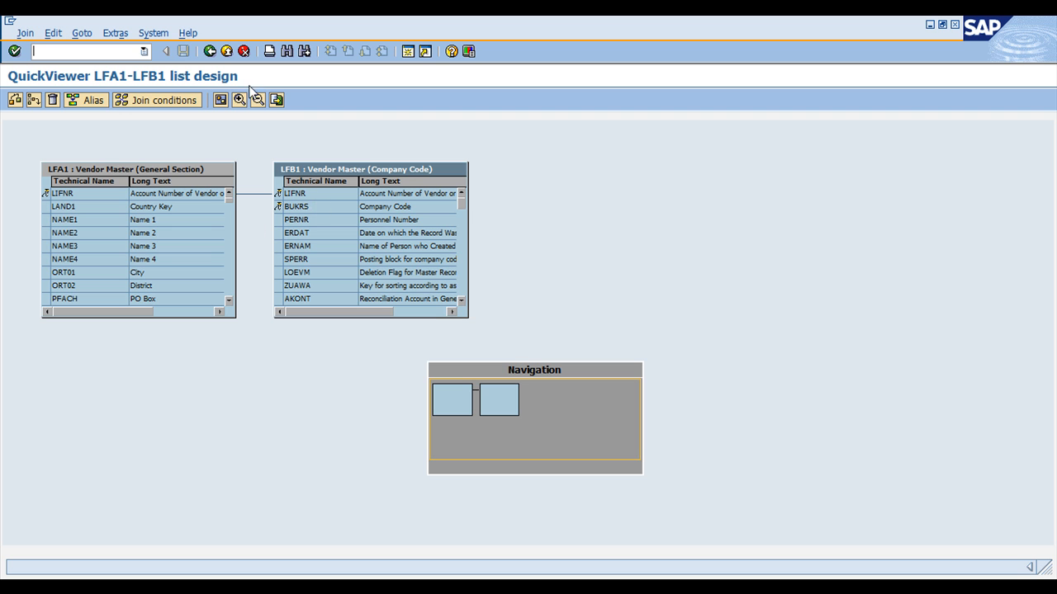
pyautogui.click(210, 51)
# - Expand the LFA1 table's data fields and review the chosen ones: account number, Name 1, City, District, PO Box, house number and Address
pyautogui.click(29, 156)
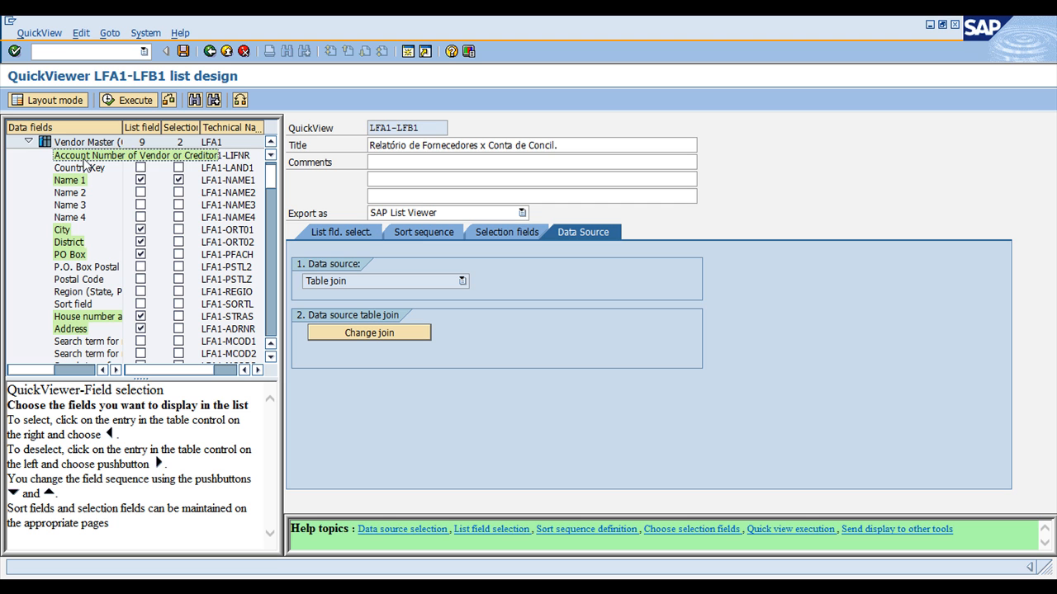
pyautogui.click(84, 156)
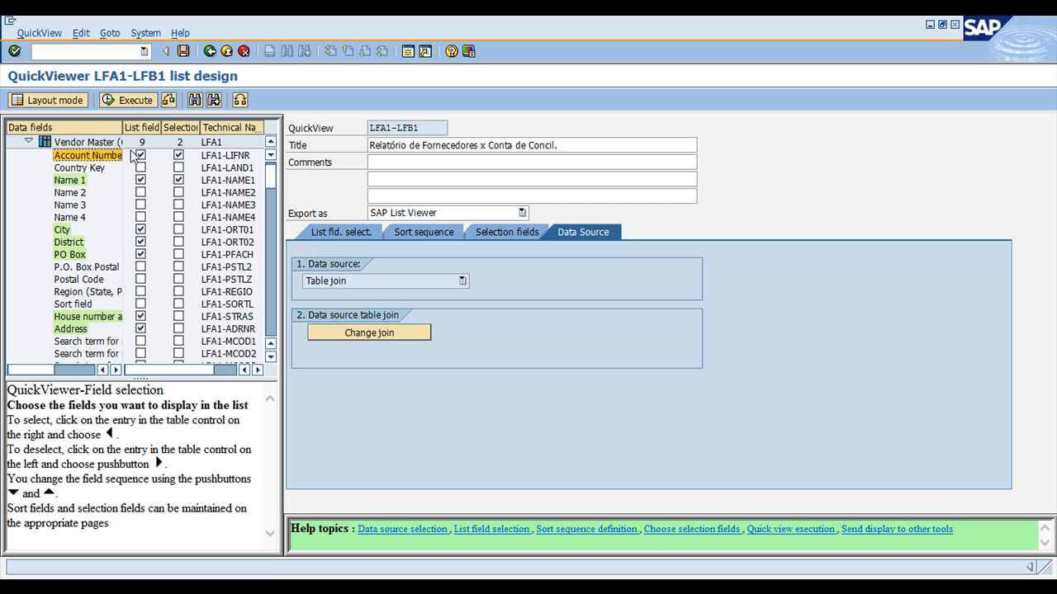
pyautogui.click(237, 157)
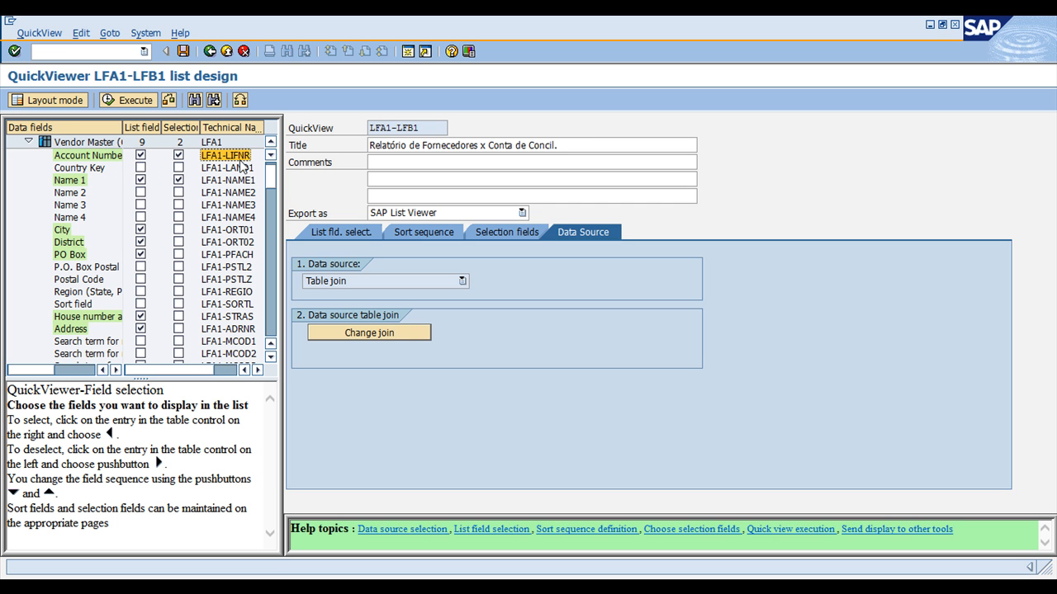
pyautogui.click(70, 182)
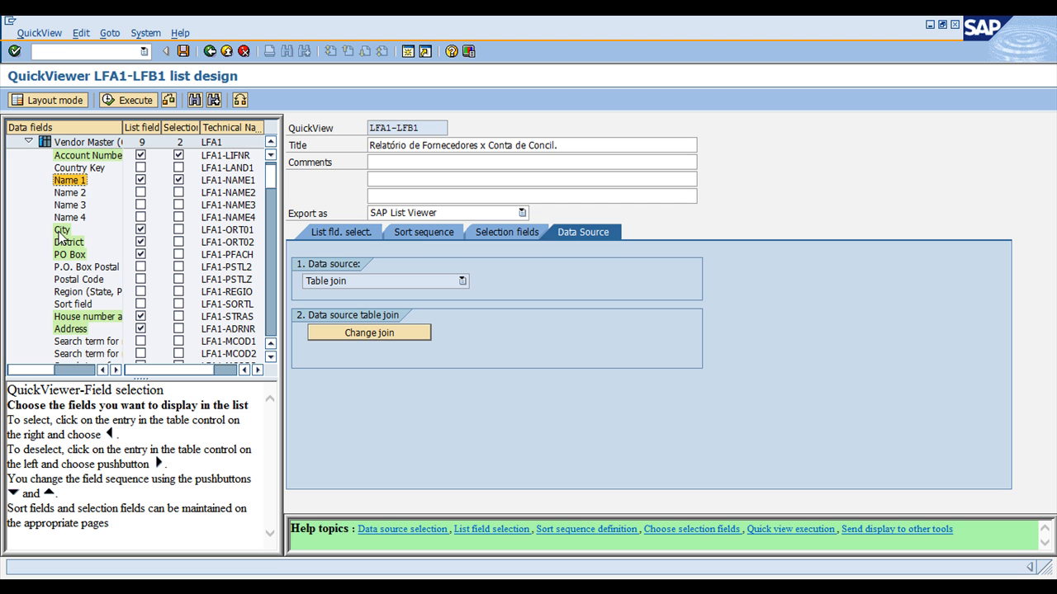
pyautogui.click(62, 231)
pyautogui.click(68, 242)
pyautogui.click(69, 255)
pyautogui.click(87, 318)
pyautogui.click(76, 330)
# - Open the List of Vendors: Purchasing report, run it for purchasing organization 0100, and return to the LFA1-LFB1 QuickView
pyautogui.click(70, 51)
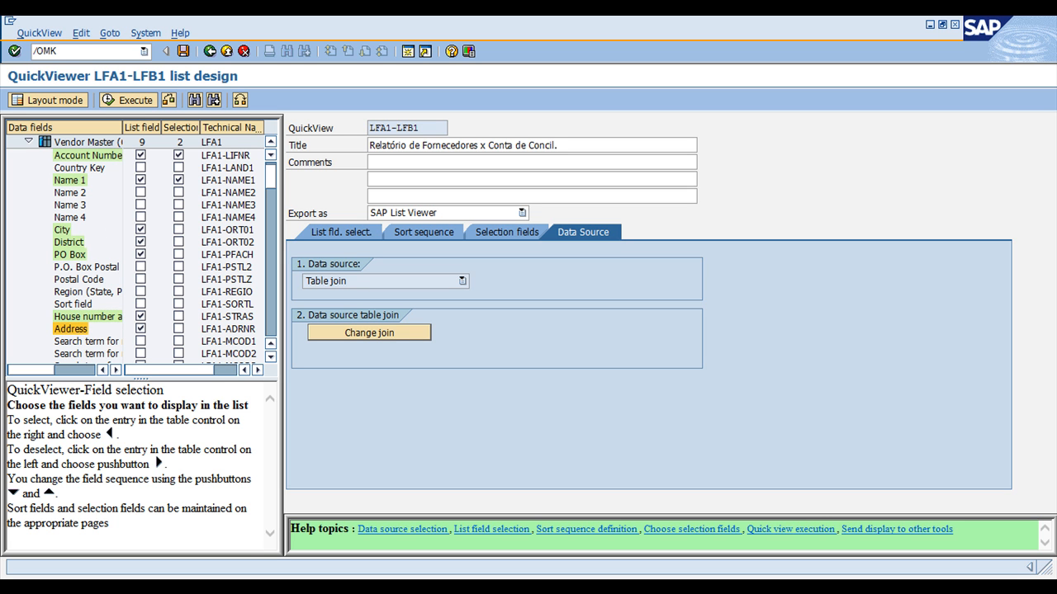
pyautogui.press('Return')
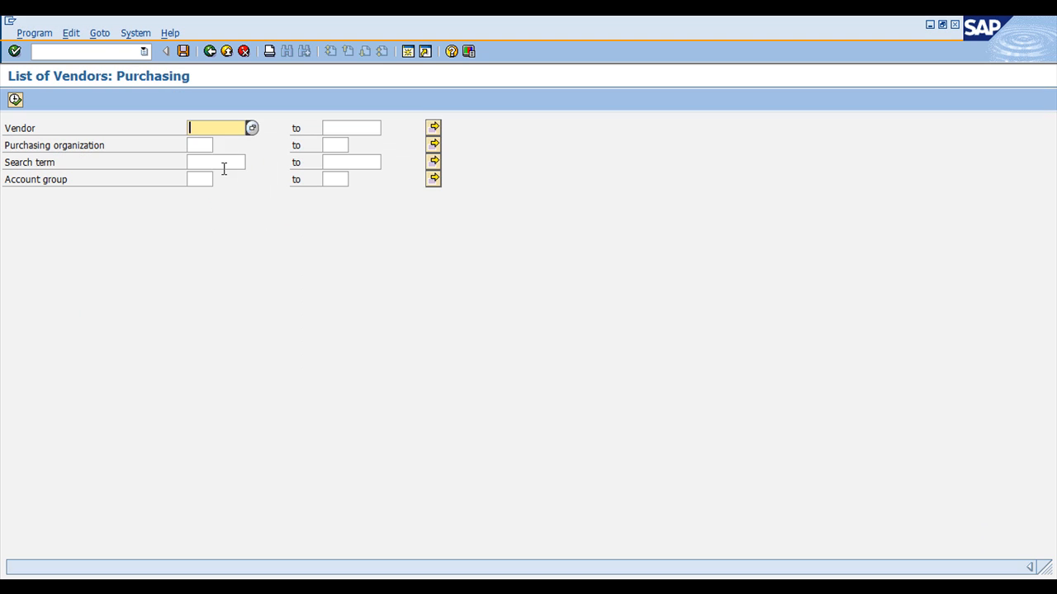
pyautogui.click(202, 144)
pyautogui.write('0100')
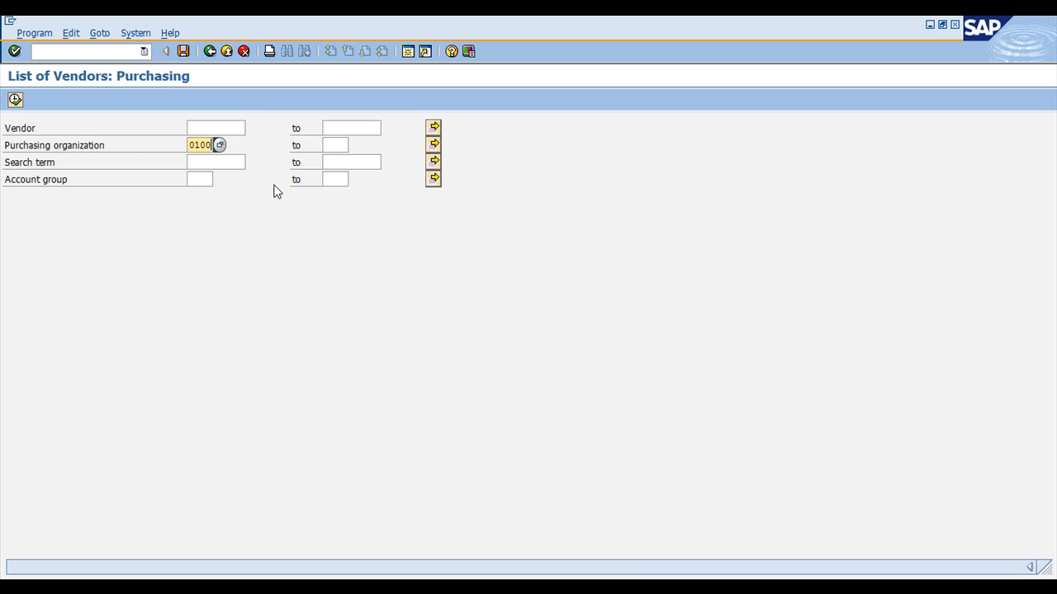
pyautogui.click(15, 100)
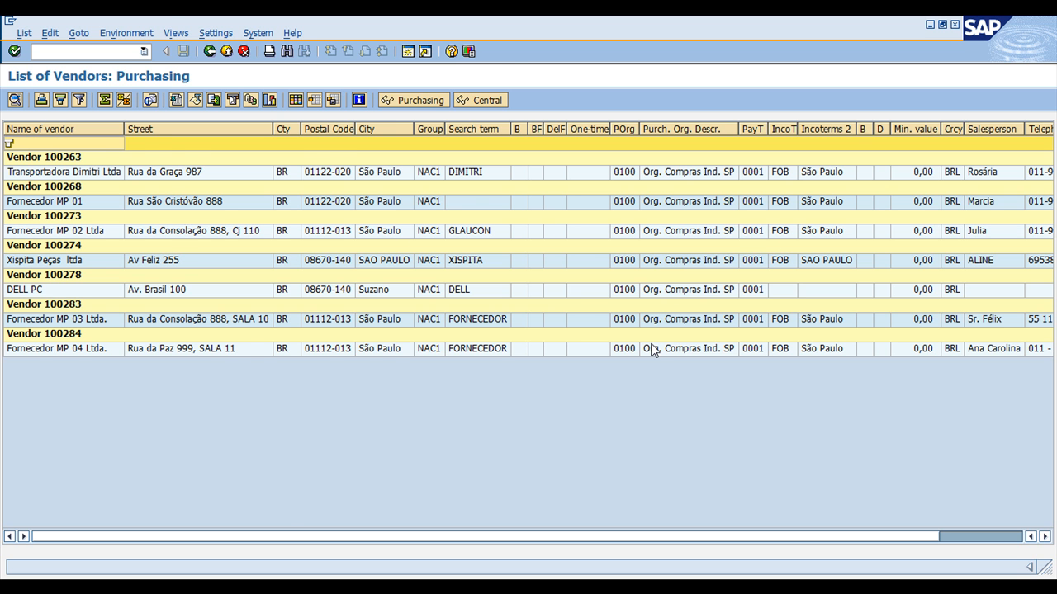
pyautogui.press('F3')
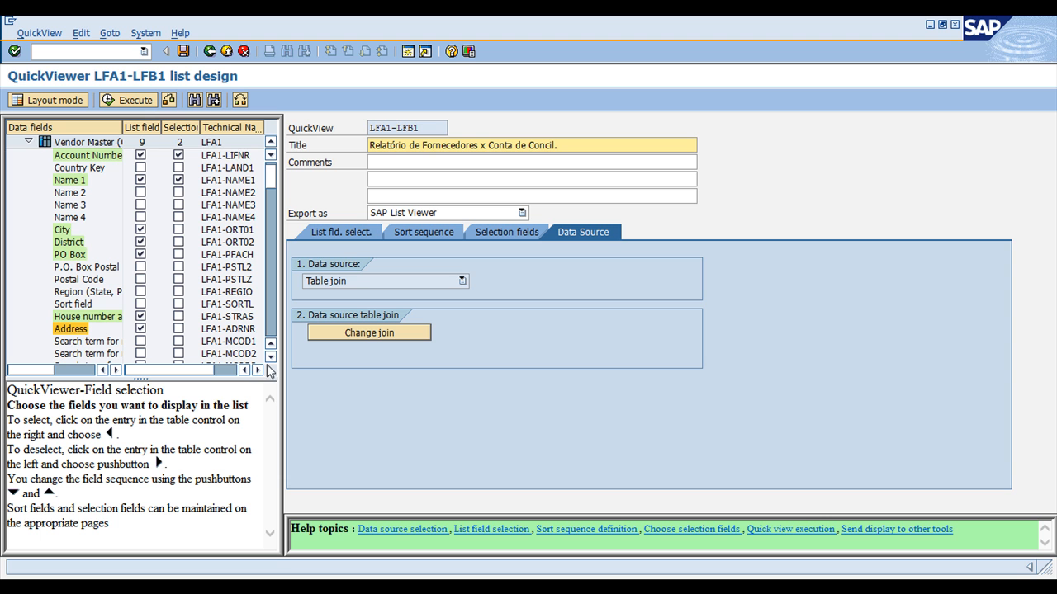
# - Collapse the LFA1 table's data fields and expand those of the LFB1 table
pyautogui.click(270, 356)
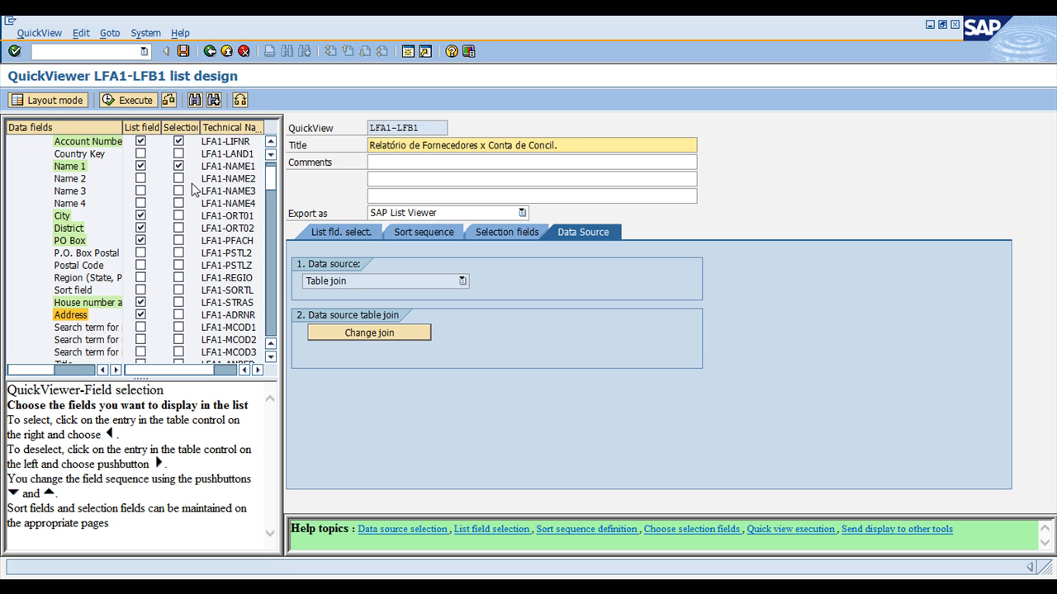
pyautogui.click(270, 154)
pyautogui.click(270, 155)
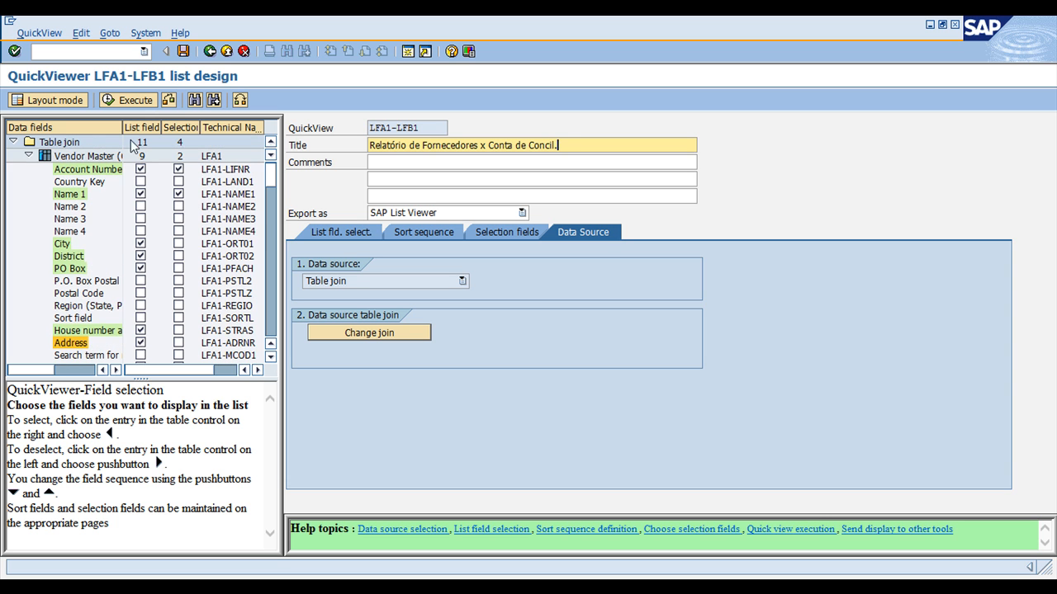
pyautogui.click(29, 155)
pyautogui.click(29, 168)
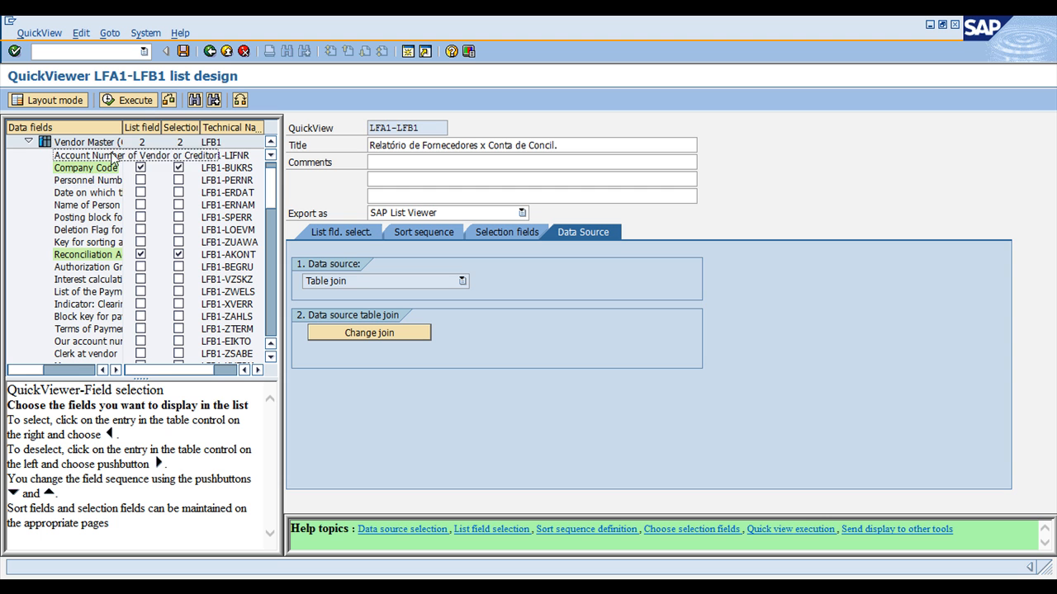
# - Widen the Data fields column and the field selection pane, and look through the LFB1 fields around the Reconciliation Account
pyautogui.moveTo(122, 127); pyautogui.dragTo(155, 127)
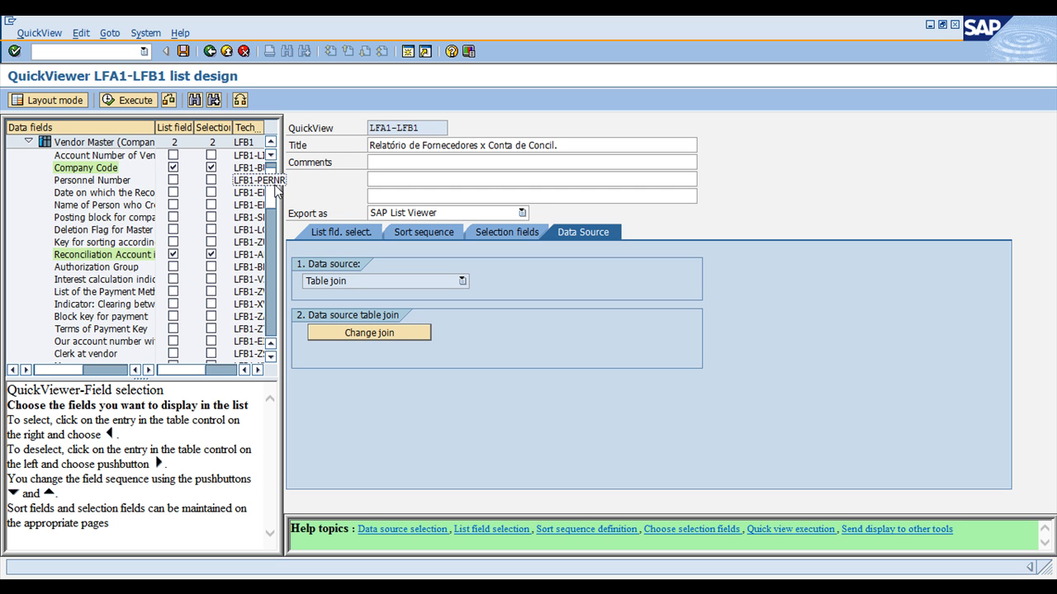
pyautogui.moveTo(288, 196); pyautogui.dragTo(401, 199)
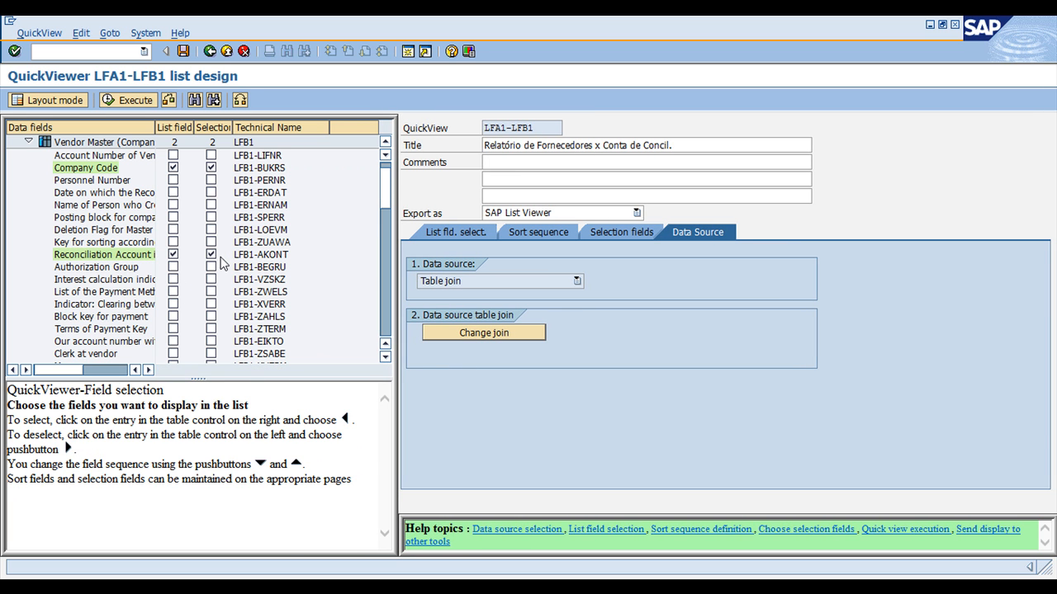
pyautogui.moveTo(386, 193); pyautogui.dragTo(380, 323)
pyautogui.scroll(10, 379, 322)
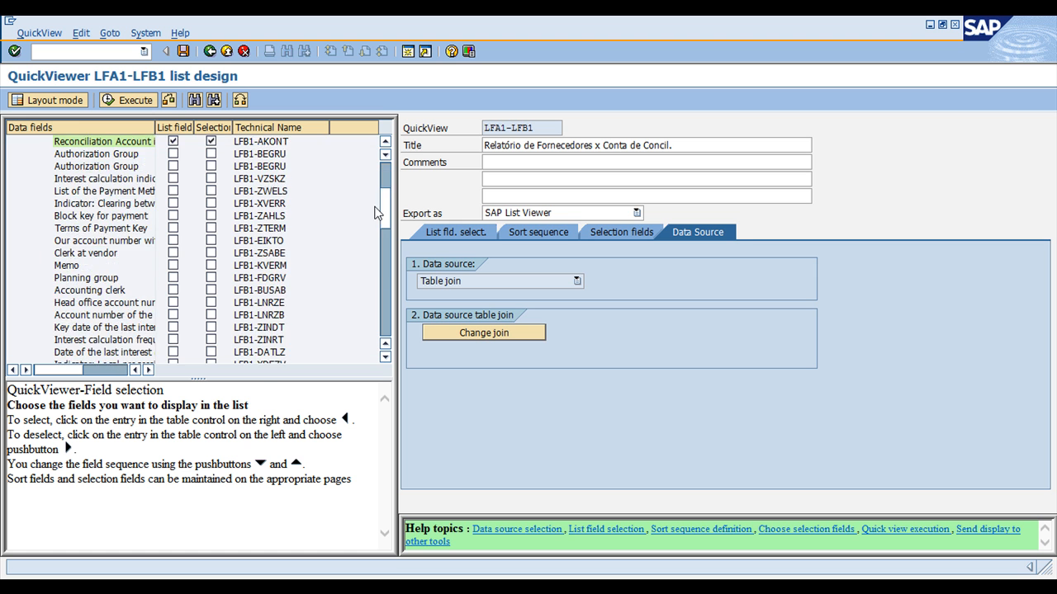
# - Run the LFA1-LFB1 QuickView for company code SN01 and sort the resulting list by vendor in ascending order
pyautogui.click(115, 99)
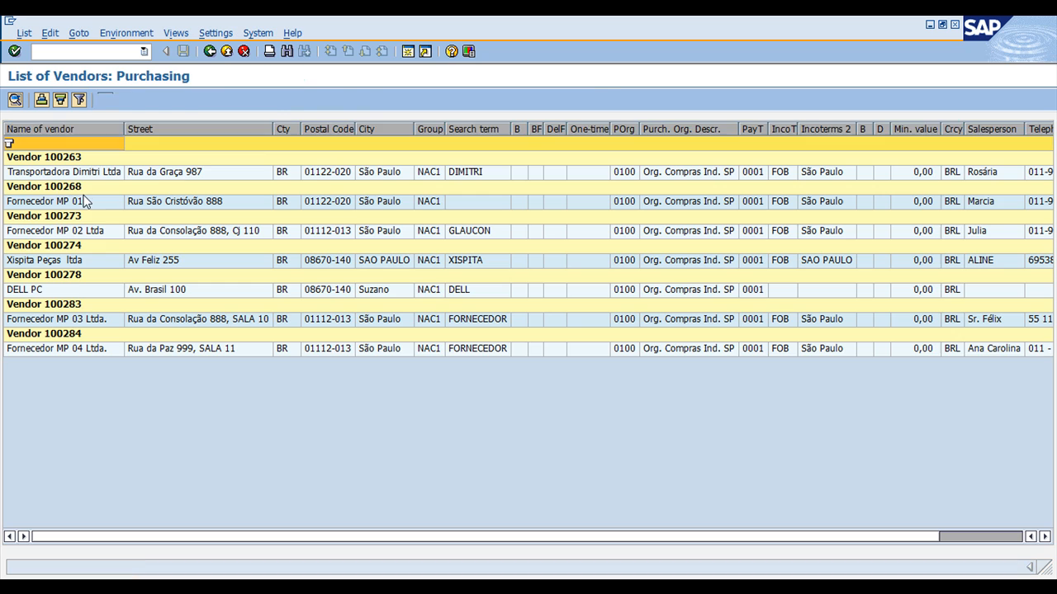
pyautogui.hotkey('alt', 'Tab')
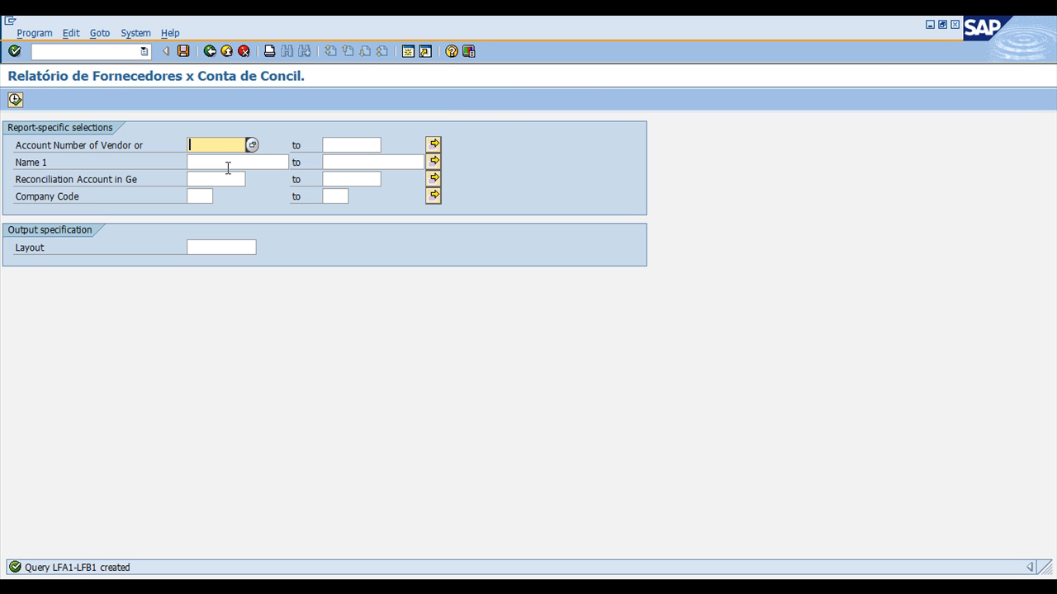
pyautogui.click(201, 200)
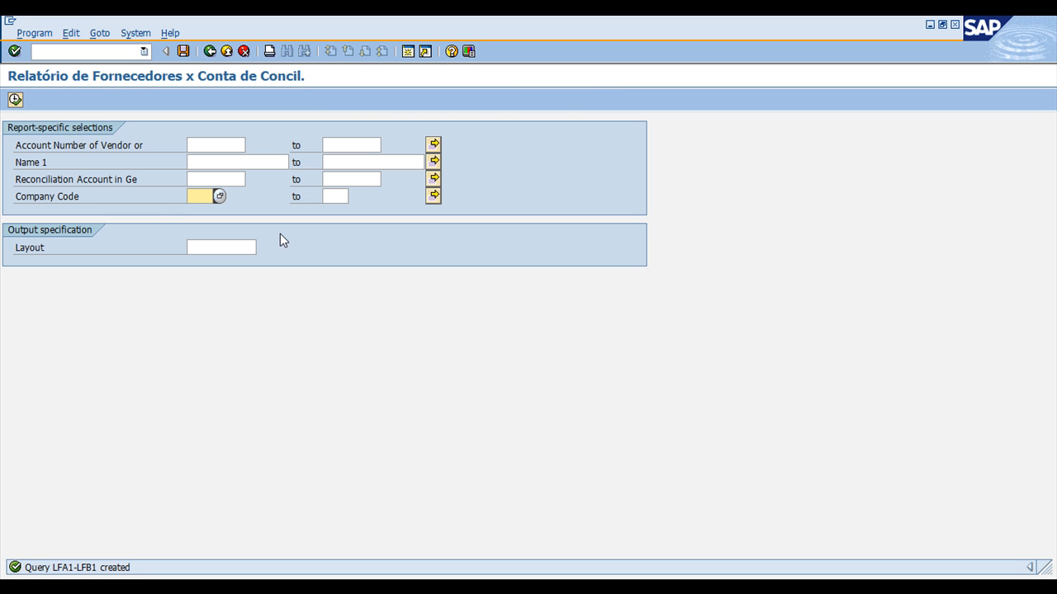
pyautogui.write('SN01')
pyautogui.click(15, 100)
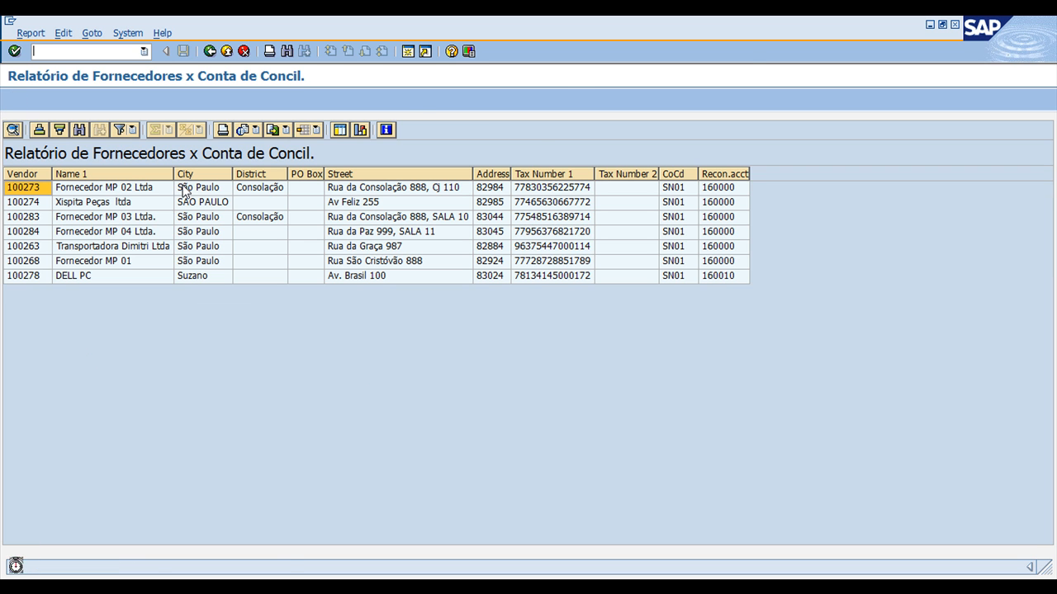
pyautogui.click(30, 174)
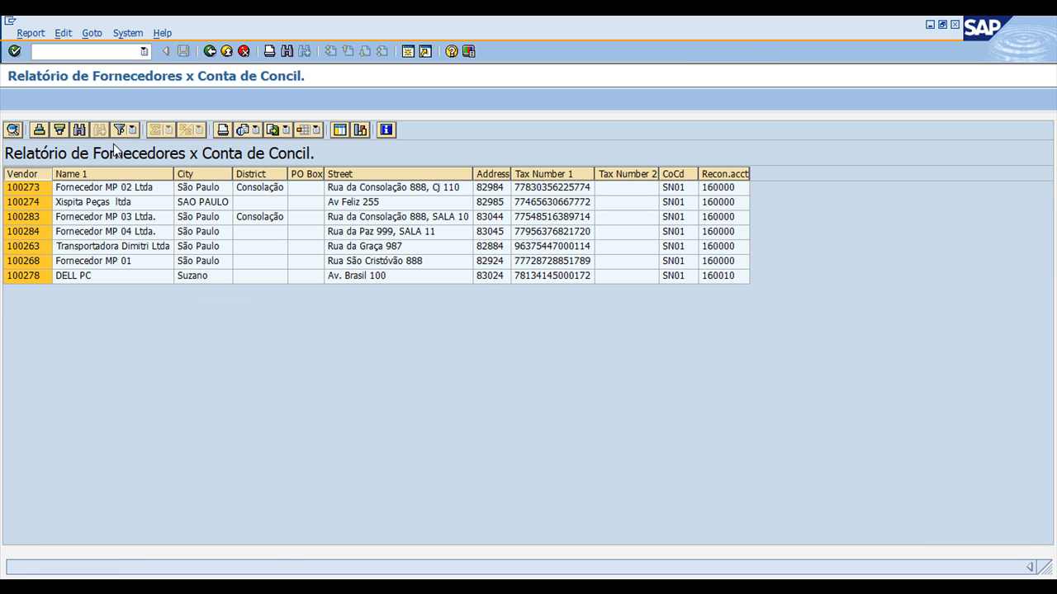
pyautogui.click(39, 130)
# - Compare the vendor numbers in the QuickView output with those in the List of Vendors: Purchasing report
pyautogui.click(32, 203)
pyautogui.click(33, 216)
pyautogui.click(34, 234)
pyautogui.click(34, 248)
pyautogui.click(33, 262)
pyautogui.click(36, 276)
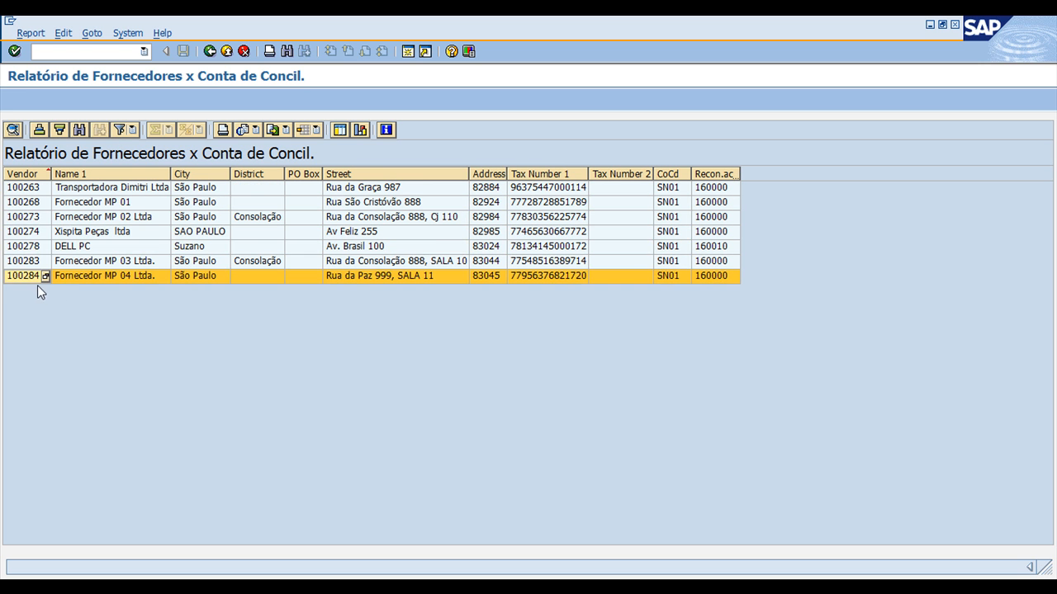
pyautogui.click(37, 189)
pyautogui.click(41, 201)
pyautogui.click(34, 216)
pyautogui.click(34, 231)
pyautogui.click(34, 246)
pyautogui.click(34, 261)
pyautogui.click(36, 275)
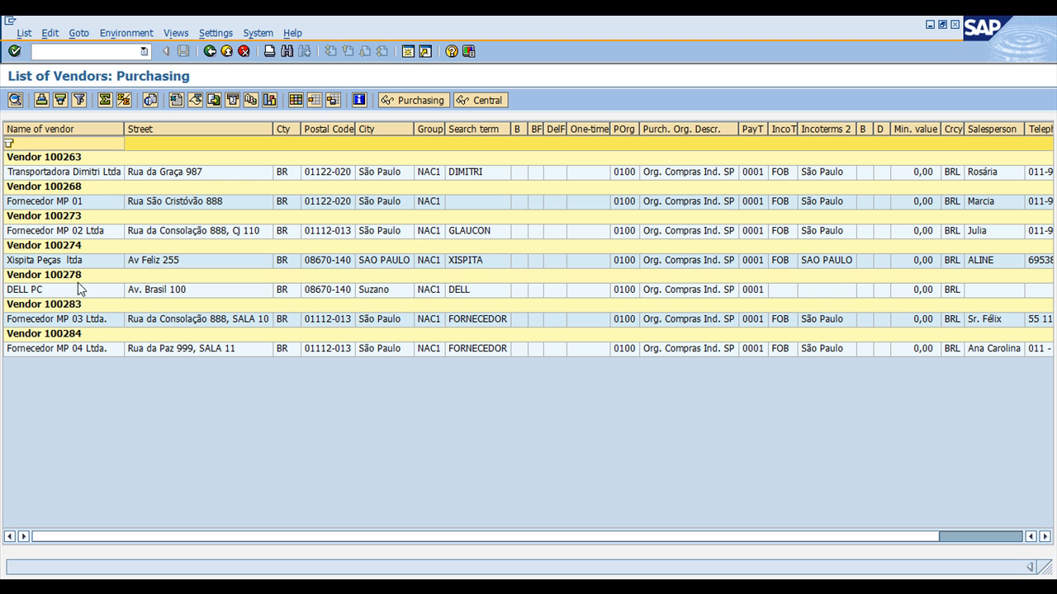
pyautogui.press('F3')
pyautogui.click(41, 218)
pyautogui.click(38, 275)
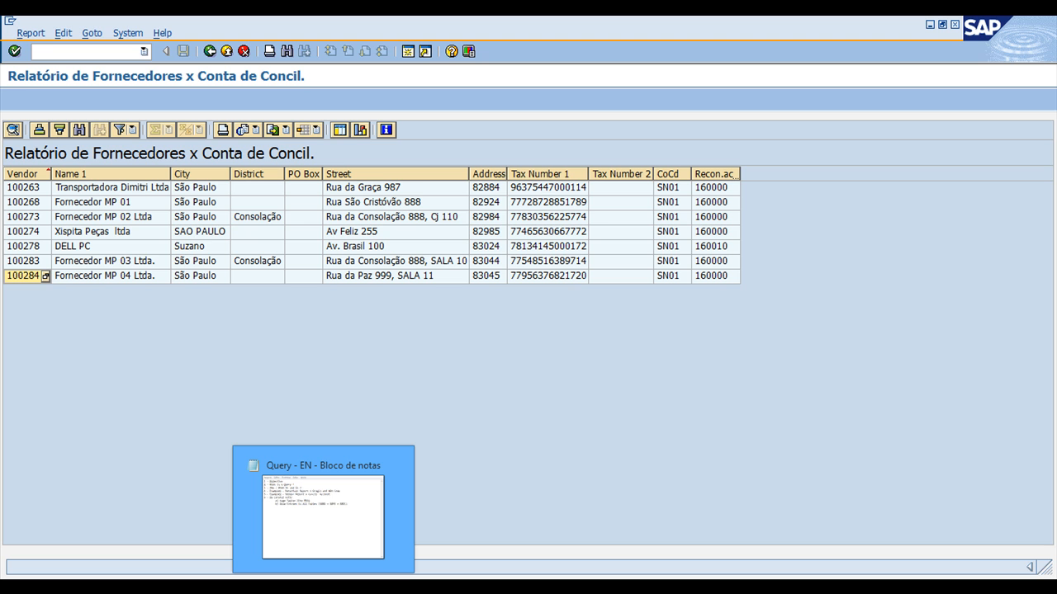
# - Switch to the Query - EN notes in Notepad and review the caution about huge tables like MSEG
pyautogui.click(323, 512)
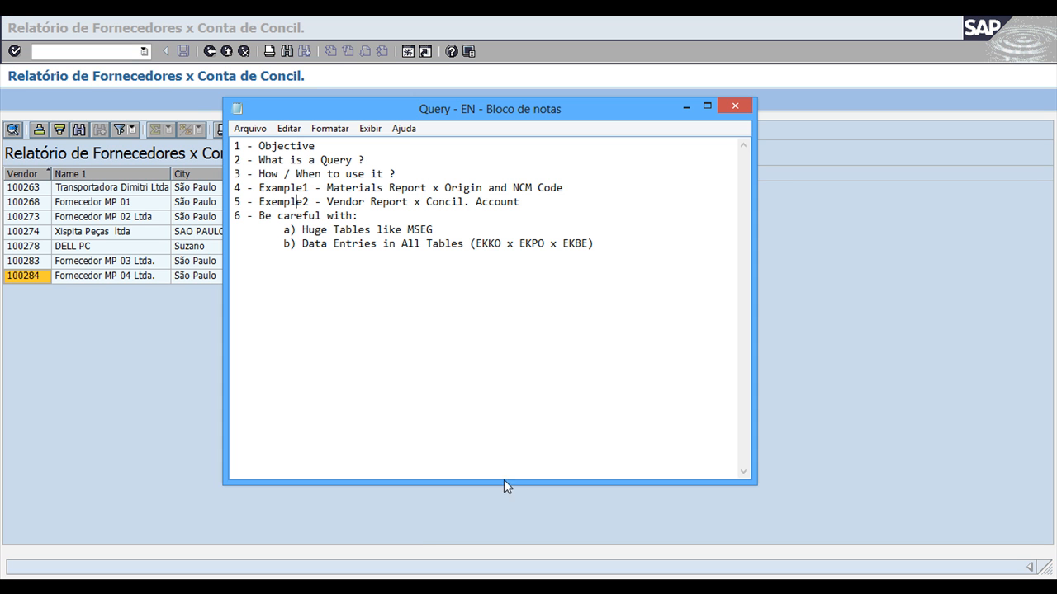
pyautogui.click(358, 216)
pyautogui.moveTo(433, 231); pyautogui.dragTo(360, 230)
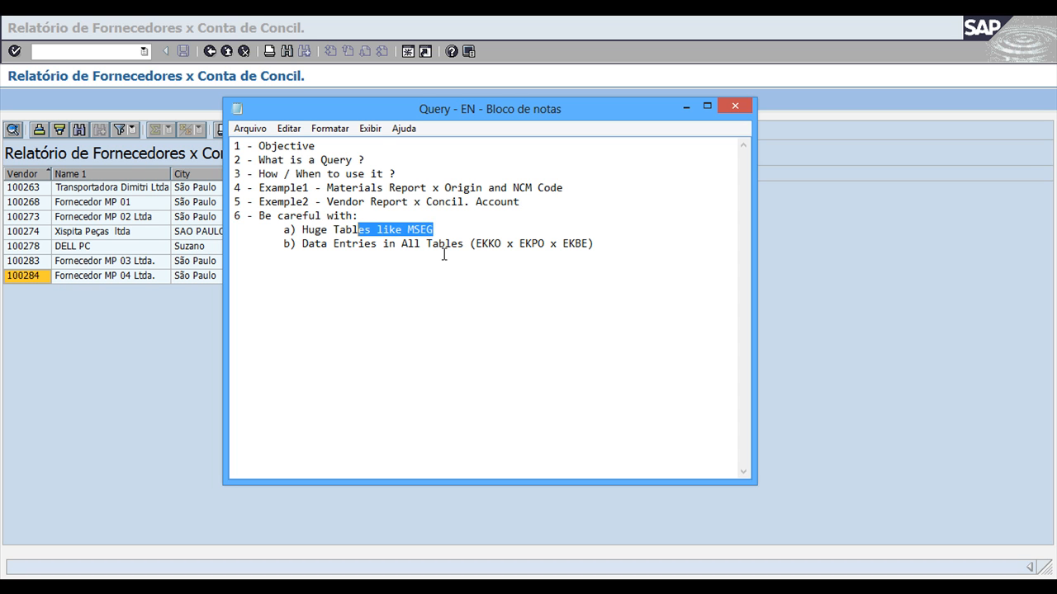
pyautogui.click(444, 248)
pyautogui.click(444, 232)
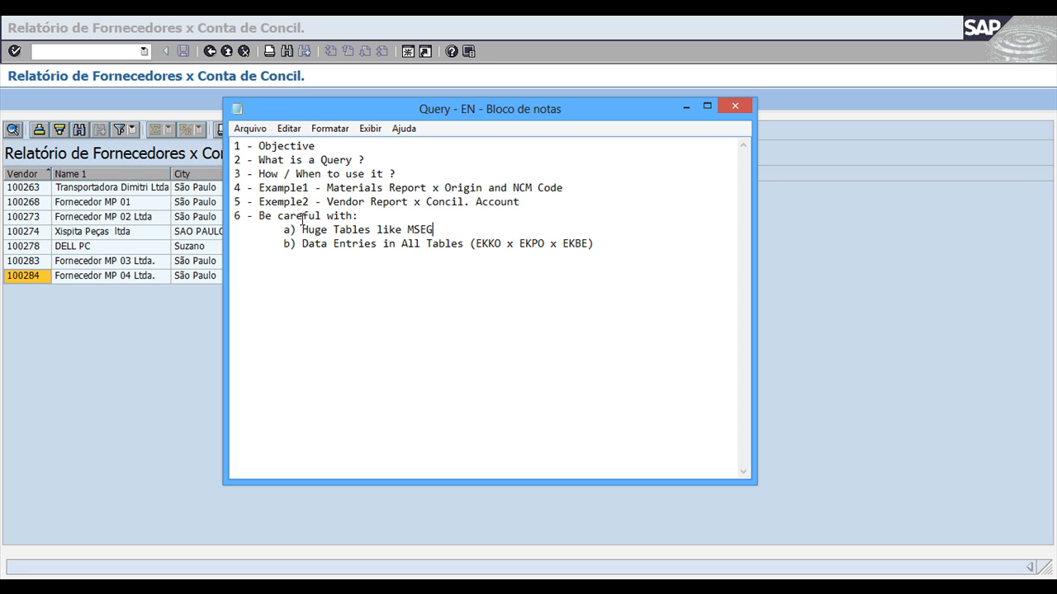
pyautogui.moveTo(442, 230); pyautogui.dragTo(404, 229)
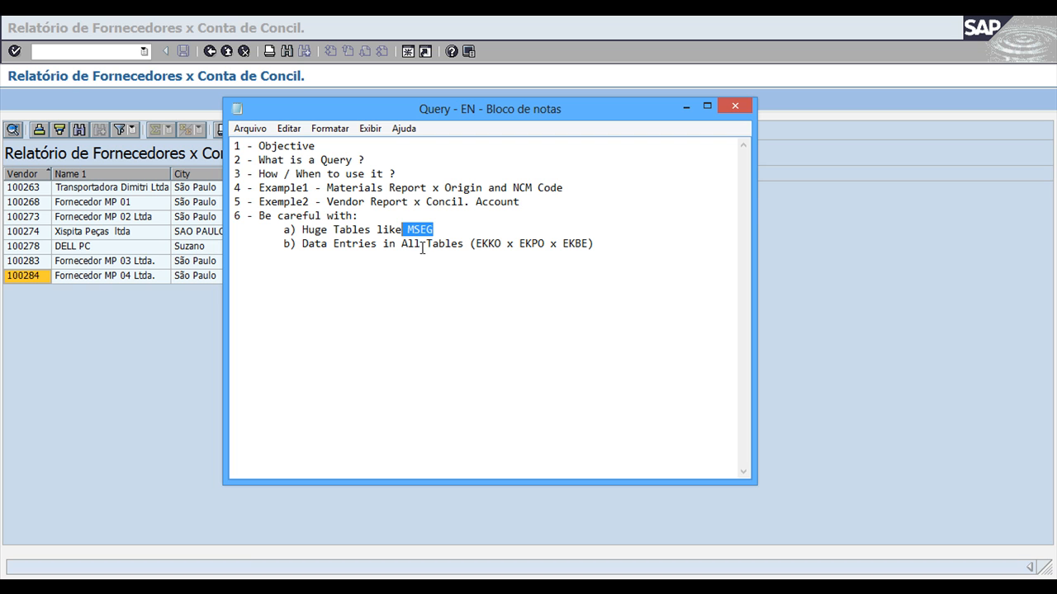
pyautogui.click(455, 254)
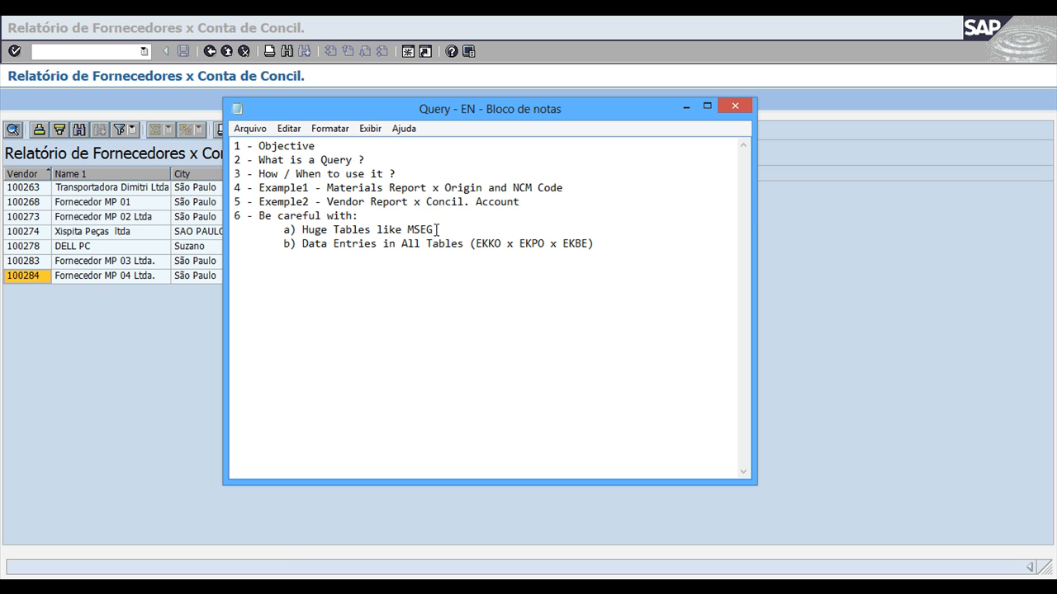
pyautogui.moveTo(435, 229); pyautogui.dragTo(407, 230)
pyautogui.click(189, 322)
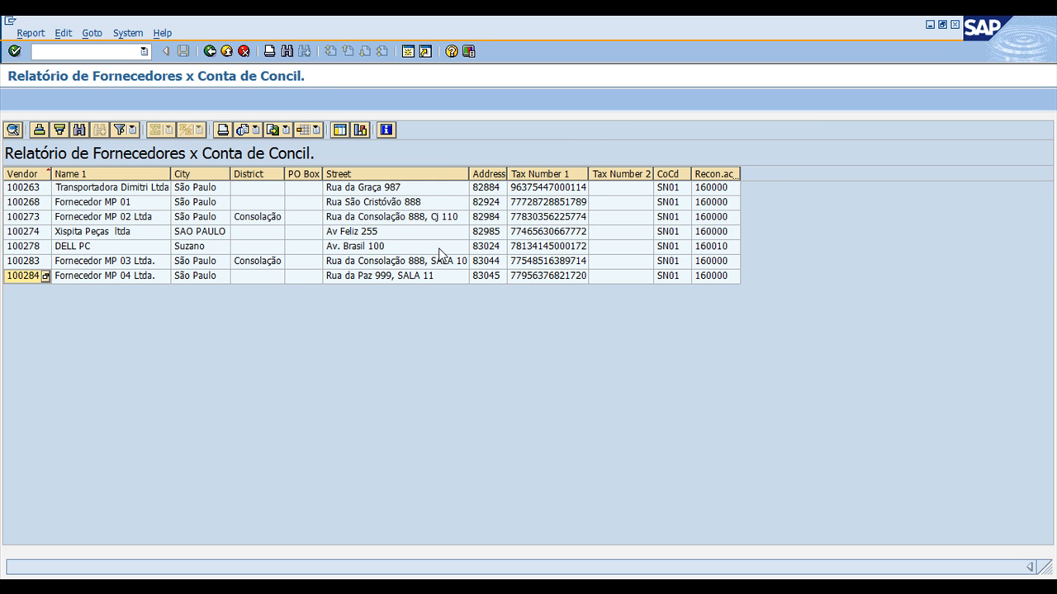
pyautogui.hotkey('alt', 'Tab')
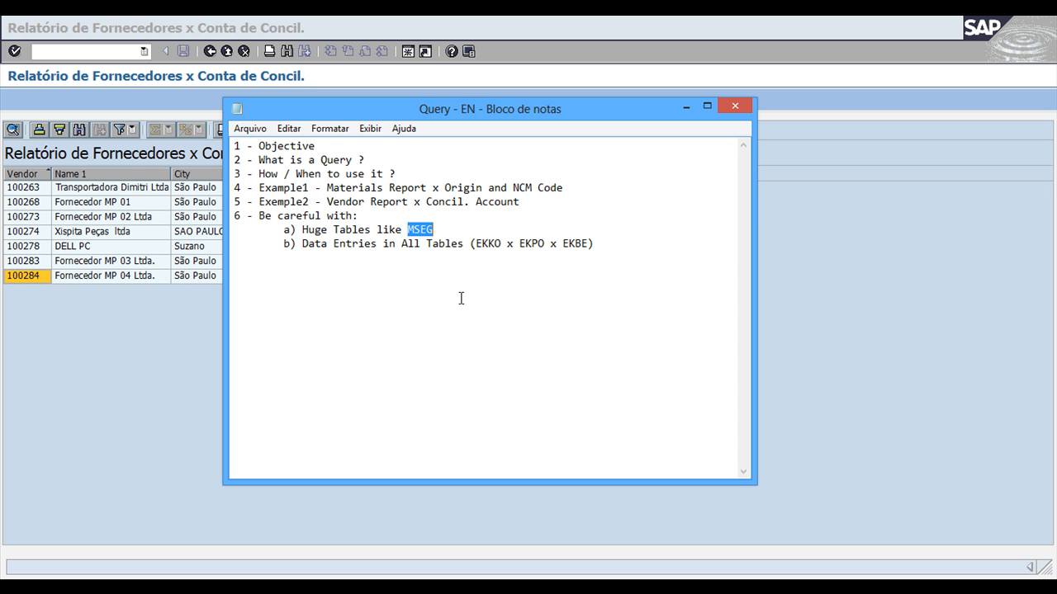
pyautogui.moveTo(442, 230); pyautogui.dragTo(308, 233)
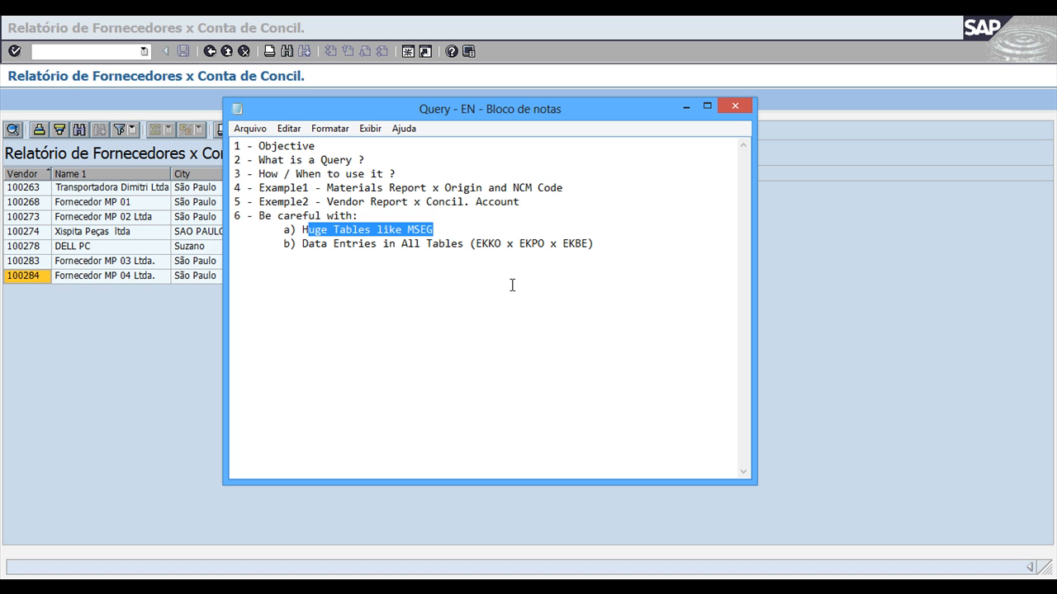
pyautogui.click(439, 230)
pyautogui.moveTo(438, 230); pyautogui.dragTo(406, 230)
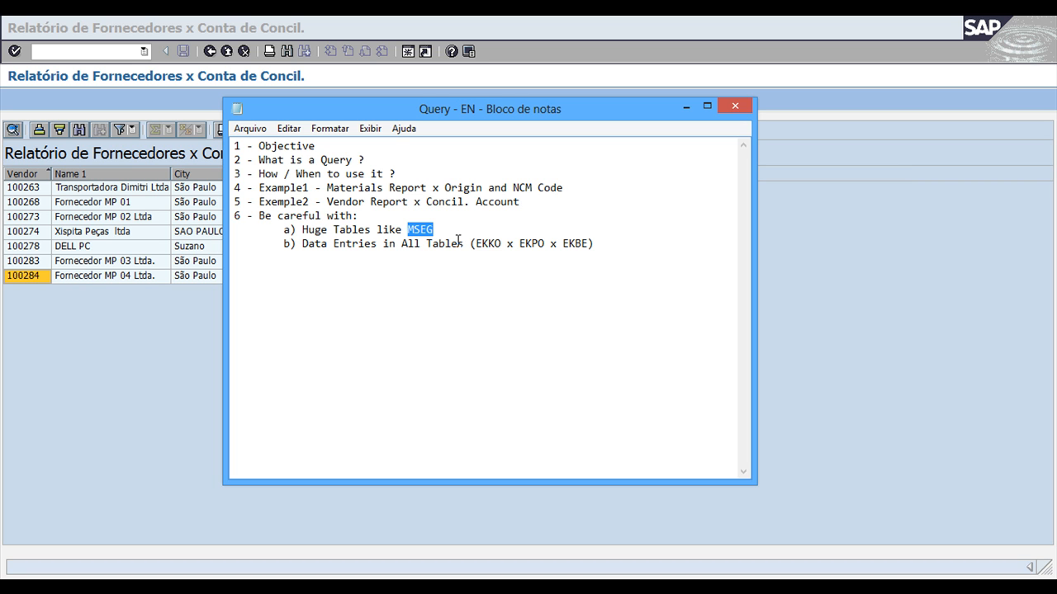
# - Review the note about data entries in all tables (EKKO x EKPO x EKBE), highlighting EKBE
pyautogui.click(344, 247)
pyautogui.click(580, 245)
pyautogui.click(533, 243)
pyautogui.moveTo(594, 241); pyautogui.dragTo(564, 243)
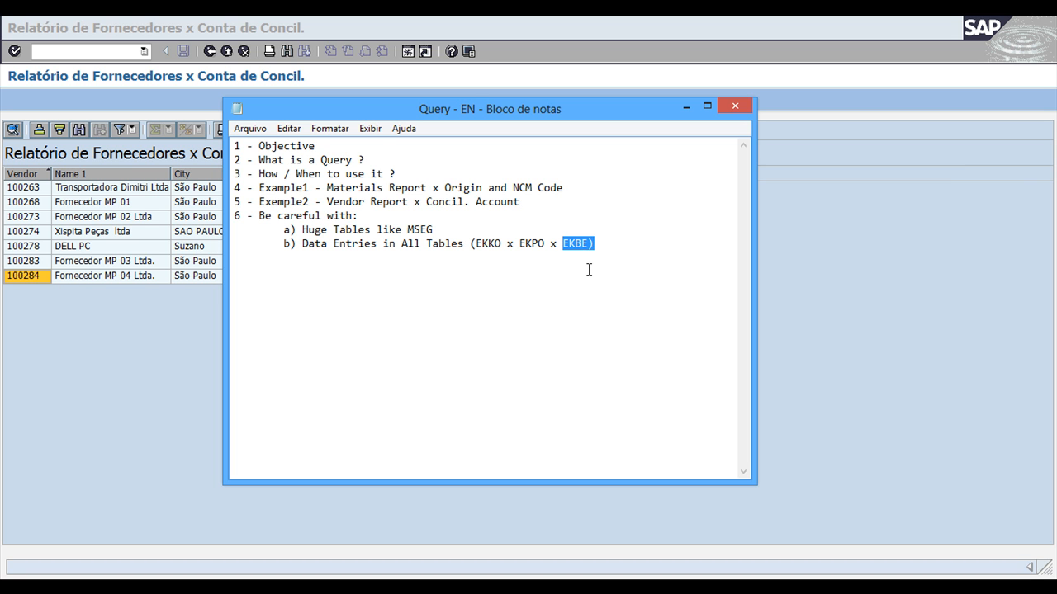
pyautogui.click(594, 258)
pyautogui.moveTo(594, 242); pyautogui.dragTo(562, 246)
pyautogui.moveTo(594, 244); pyautogui.dragTo(562, 245)
# - Return from the vendor report in SAP to the QuickViewer initial screen and execute the TESTE QuickView
pyautogui.hotkey('alt', 'Tab')
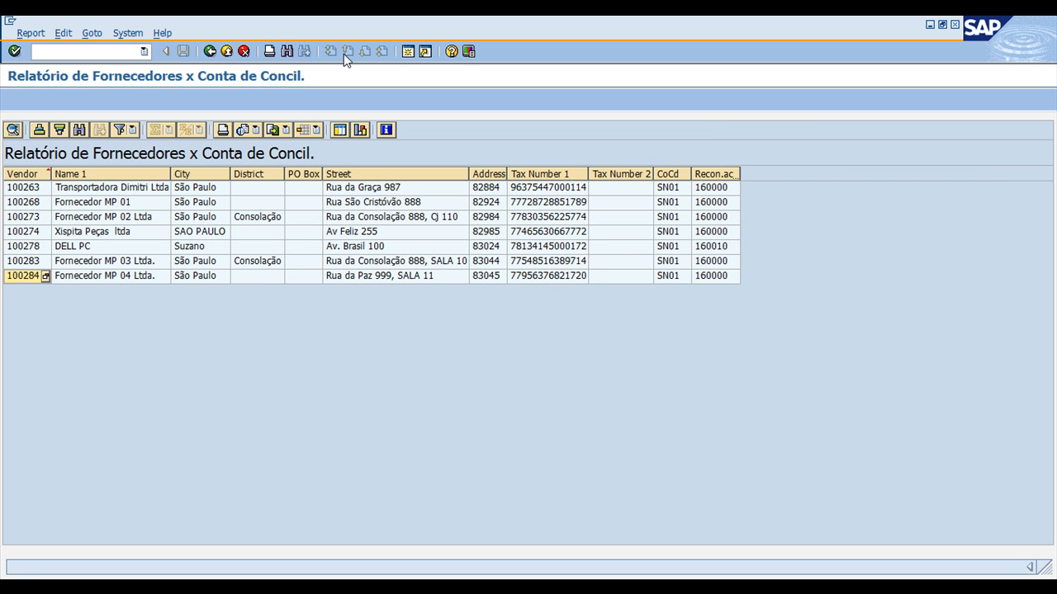
pyautogui.click(210, 53)
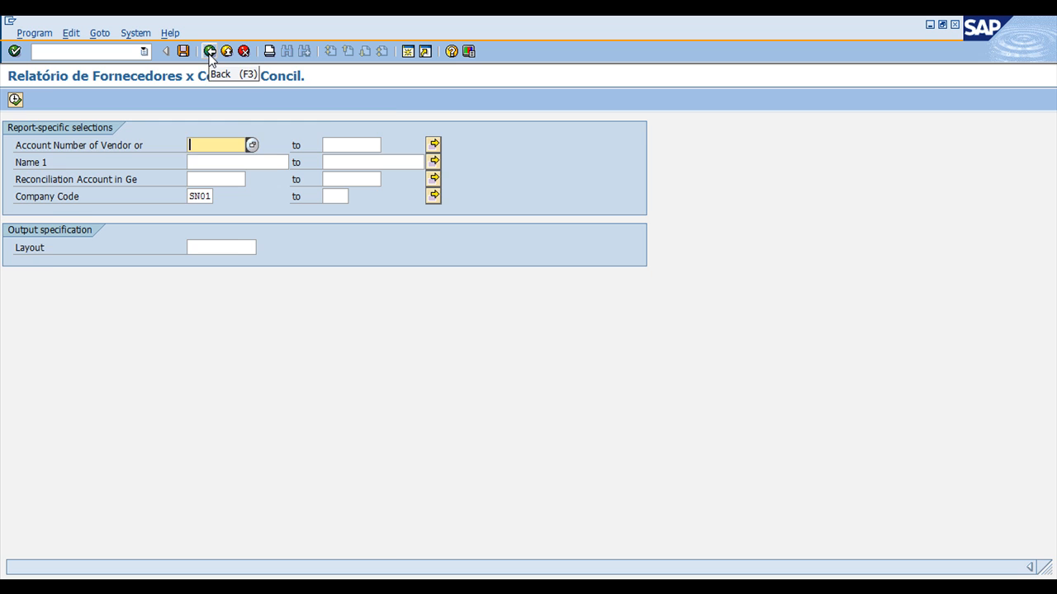
pyautogui.click(210, 54)
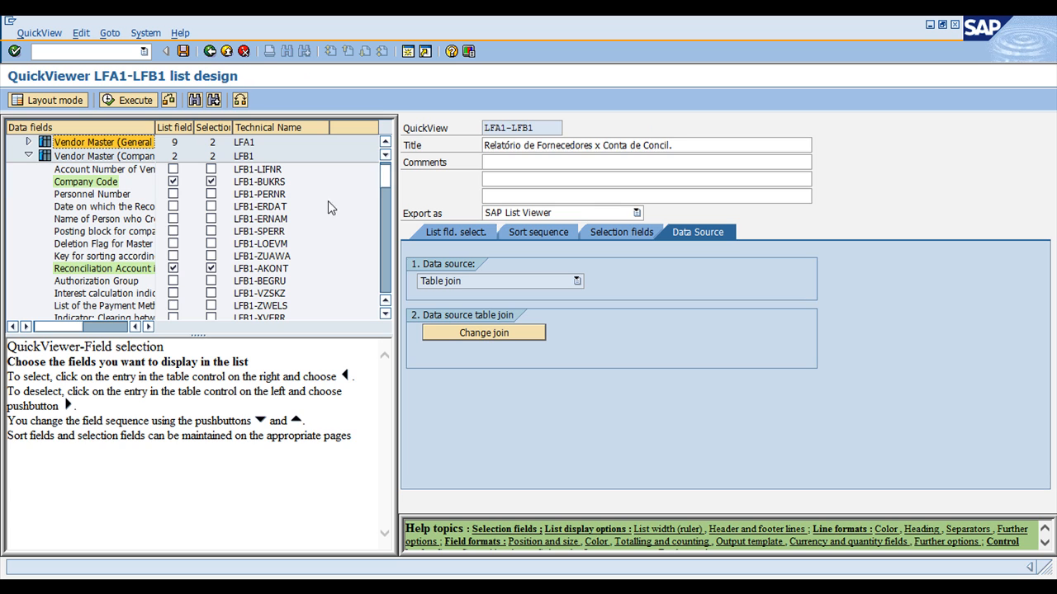
pyautogui.click(210, 54)
pyautogui.click(204, 285)
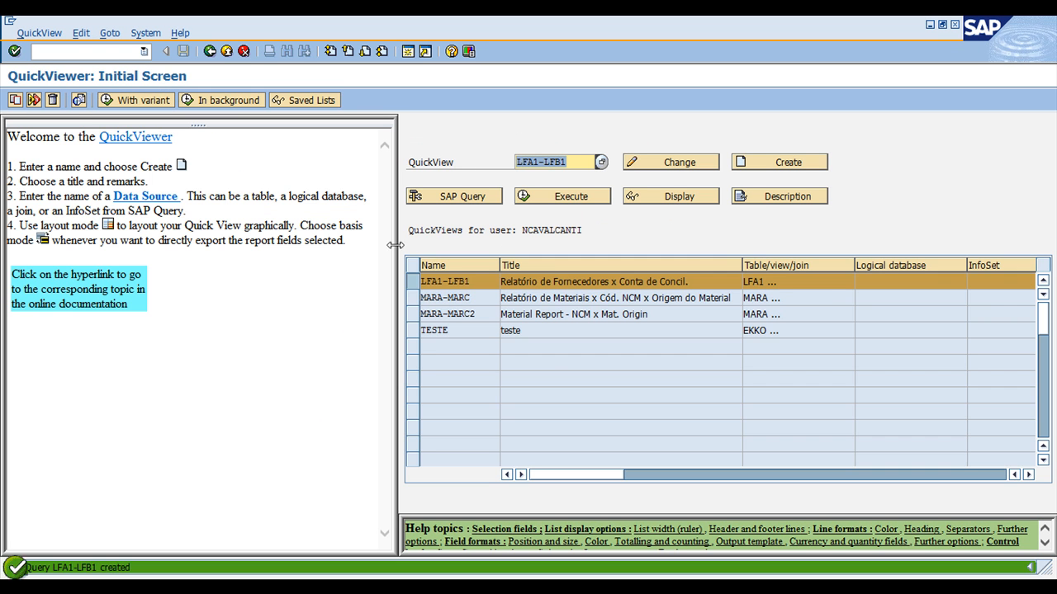
pyautogui.click(425, 315)
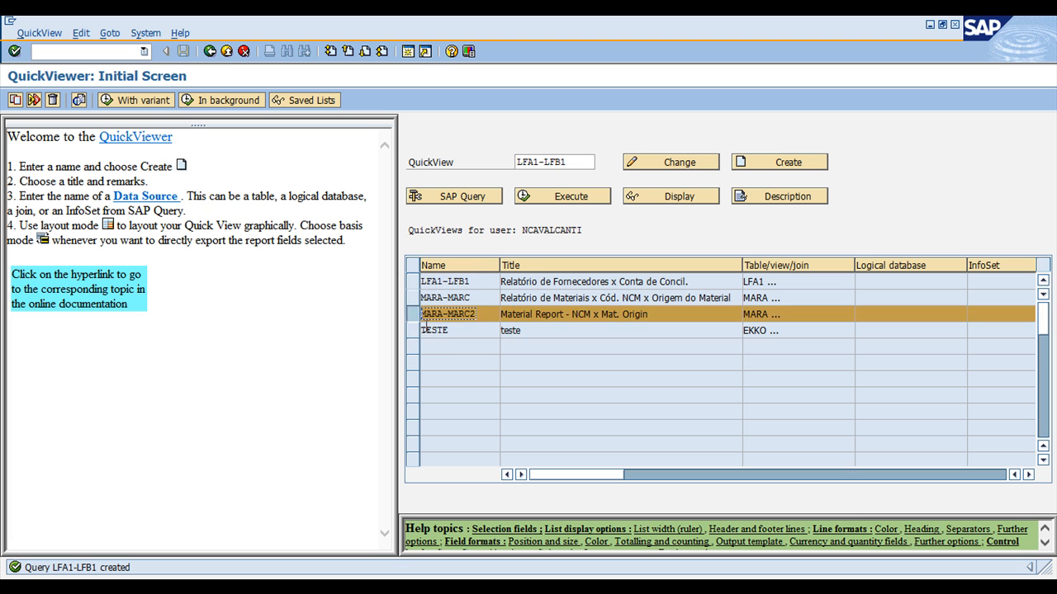
pyautogui.click(458, 330)
pyautogui.click(572, 199)
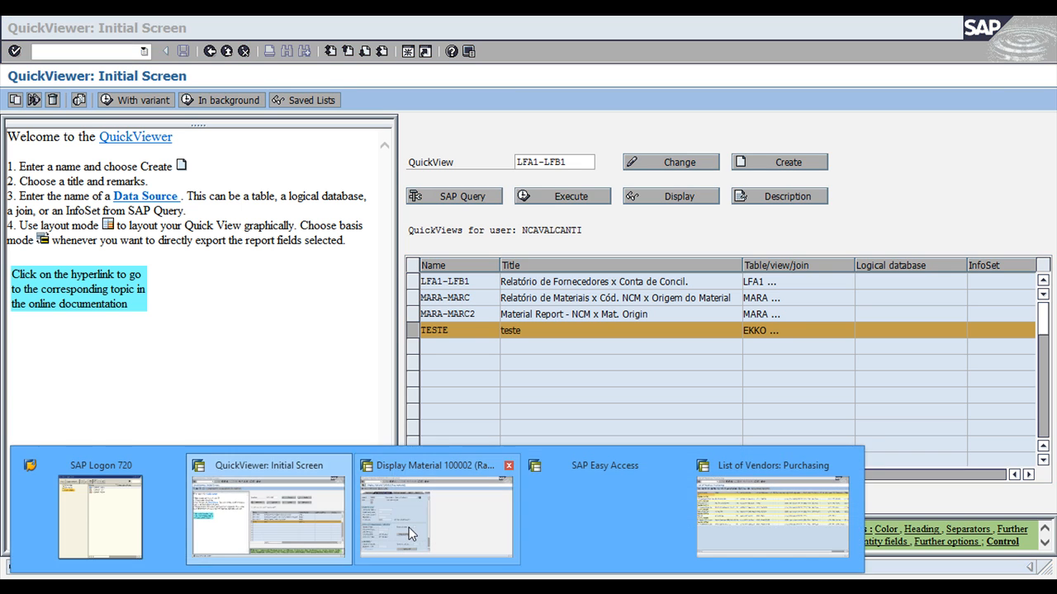
# - Switch to the Display Material session and start transaction ME2M there with /NME2M
pyautogui.click(363, 495)
pyautogui.click(126, 54)
pyautogui.write('/NME2M')
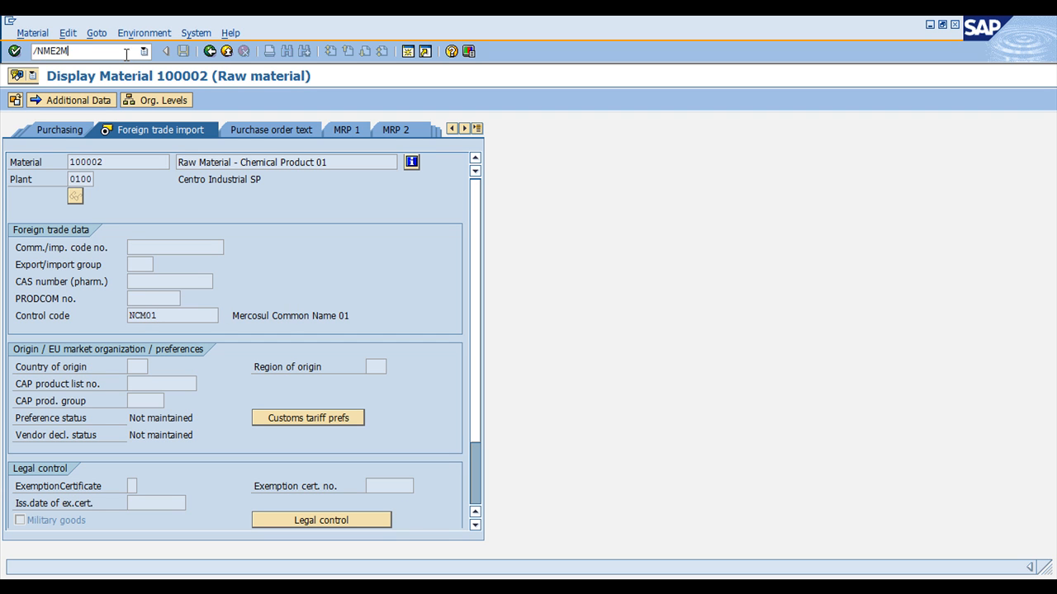
pyautogui.press('Return')
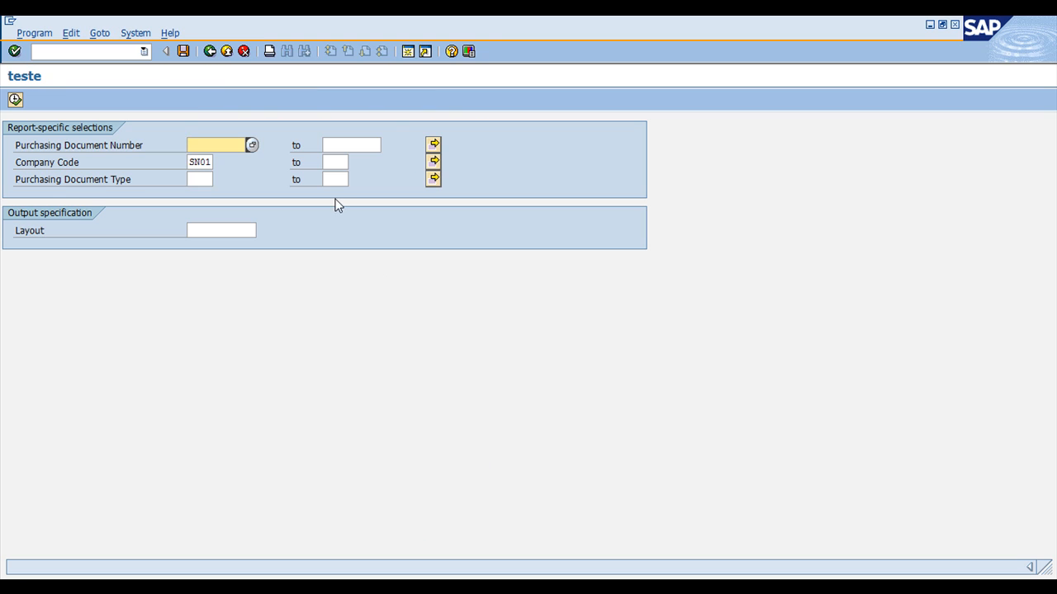
# - Run the teste QuickView for company code SN01 and look at the listed purchasing documents
pyautogui.click(200, 181)
pyautogui.moveTo(192, 164); pyautogui.dragTo(267, 162)
pyautogui.press('Delete')
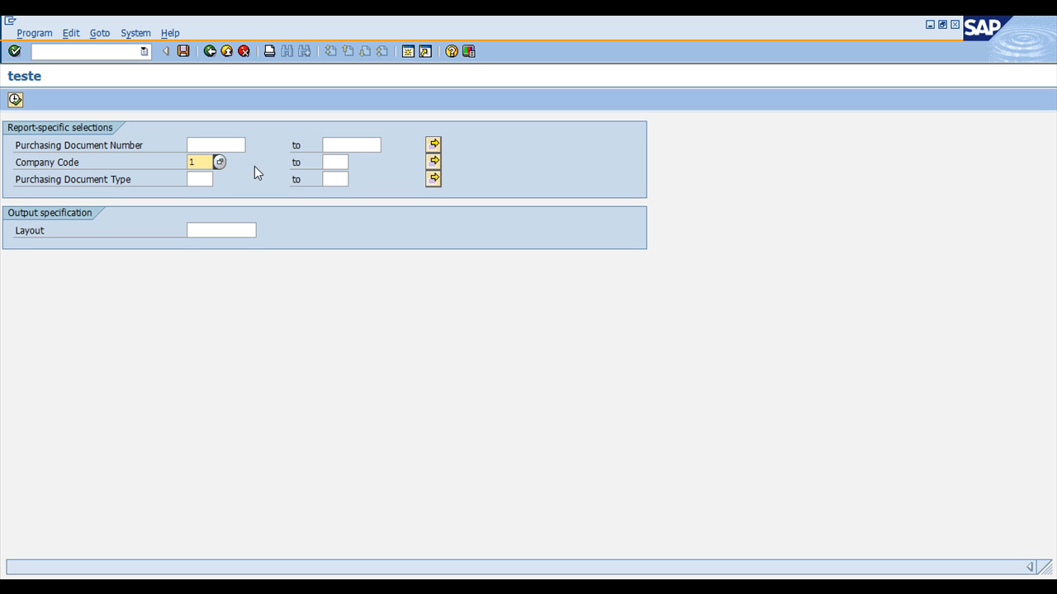
pyautogui.moveTo(195, 164); pyautogui.dragTo(168, 162)
pyautogui.write('SN01')
pyautogui.click(15, 101)
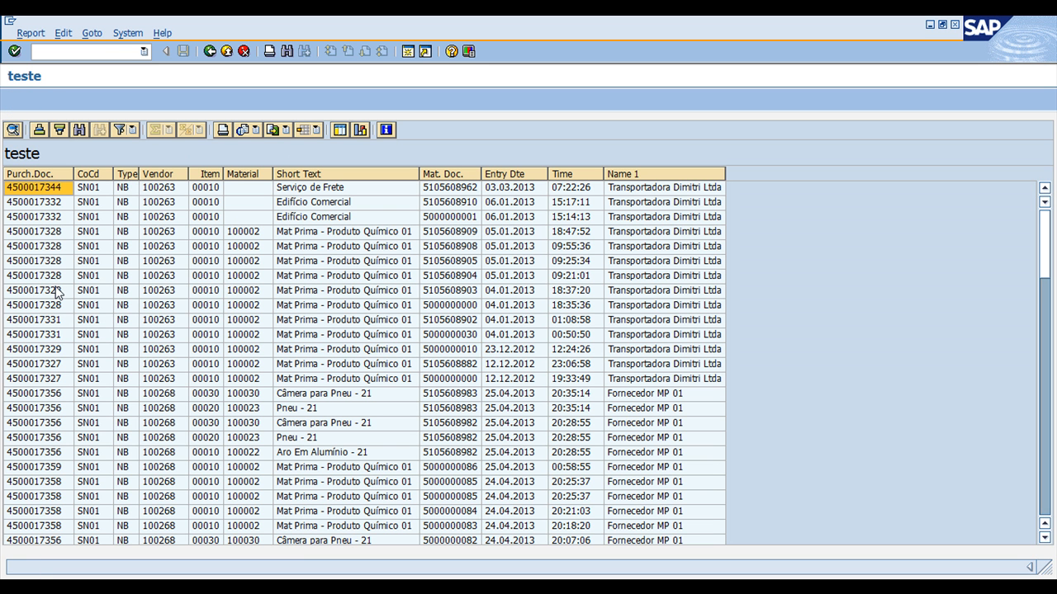
pyautogui.click(61, 398)
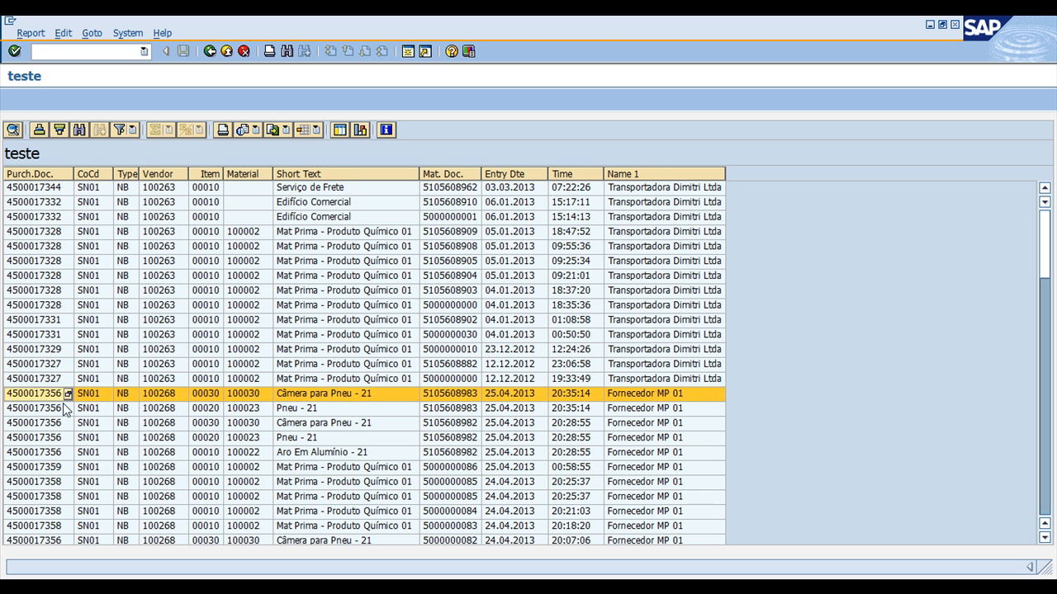
pyautogui.doubleClick(61, 189)
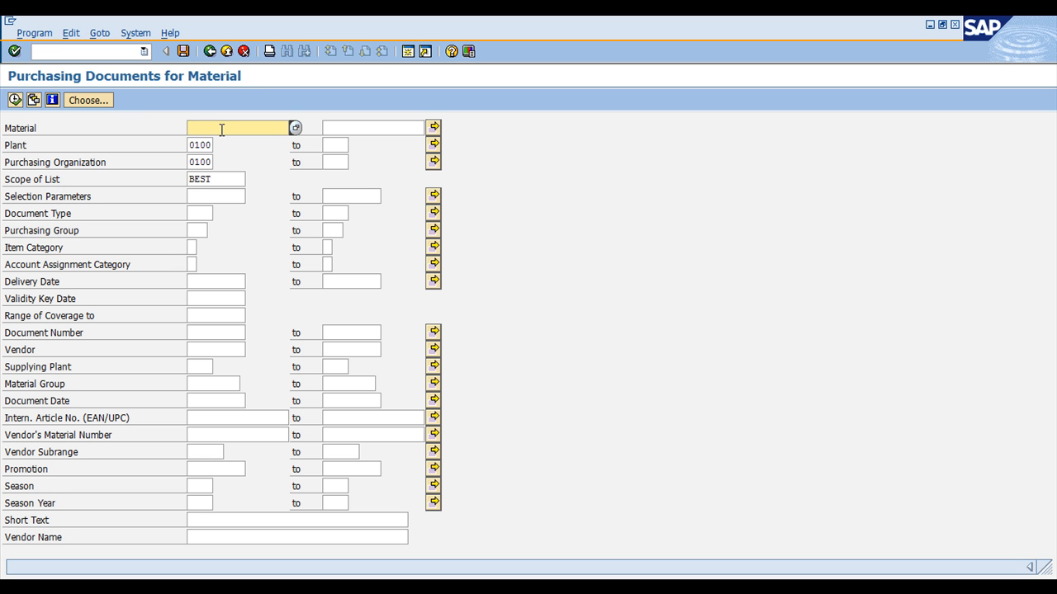
# - Run Purchasing Documents for Material with scope of list BEST_ALV for plant 0100 and purchasing organization 0100
pyautogui.doubleClick(233, 182)
pyautogui.press('BackSpace')
pyautogui.click(218, 194)
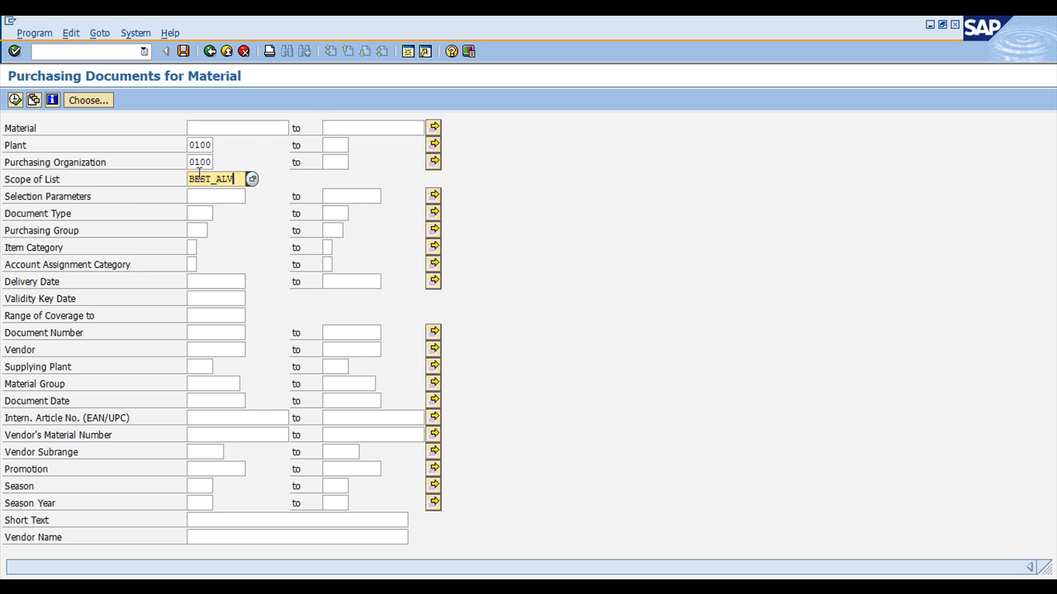
pyautogui.click(204, 148)
pyautogui.click(197, 167)
pyautogui.click(15, 100)
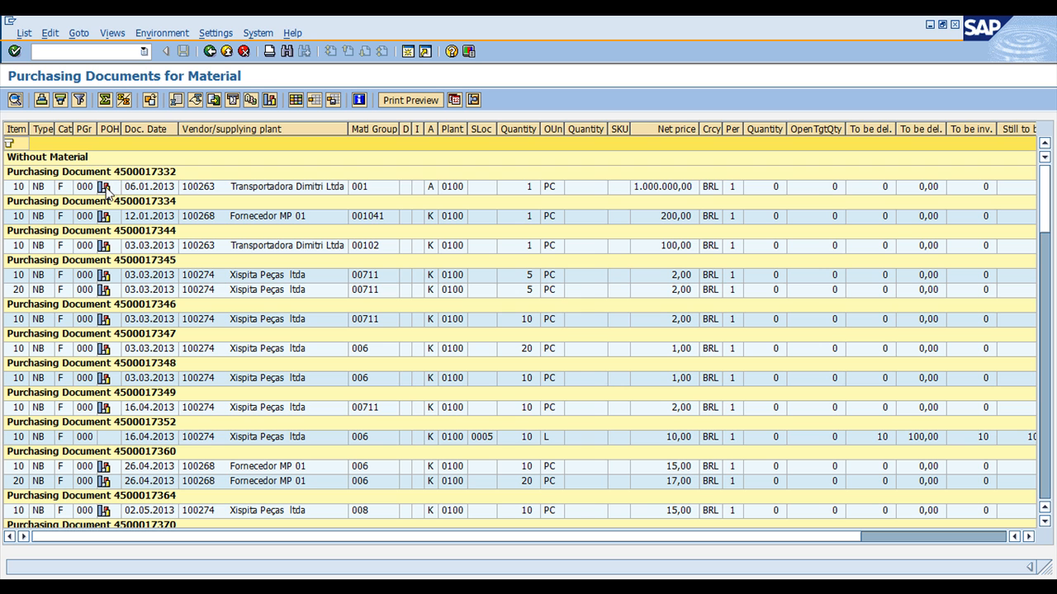
# - Examine the PO history column of the purchasing documents, including the Xispita Peças ltda item from storage location 0005
pyautogui.click(146, 187)
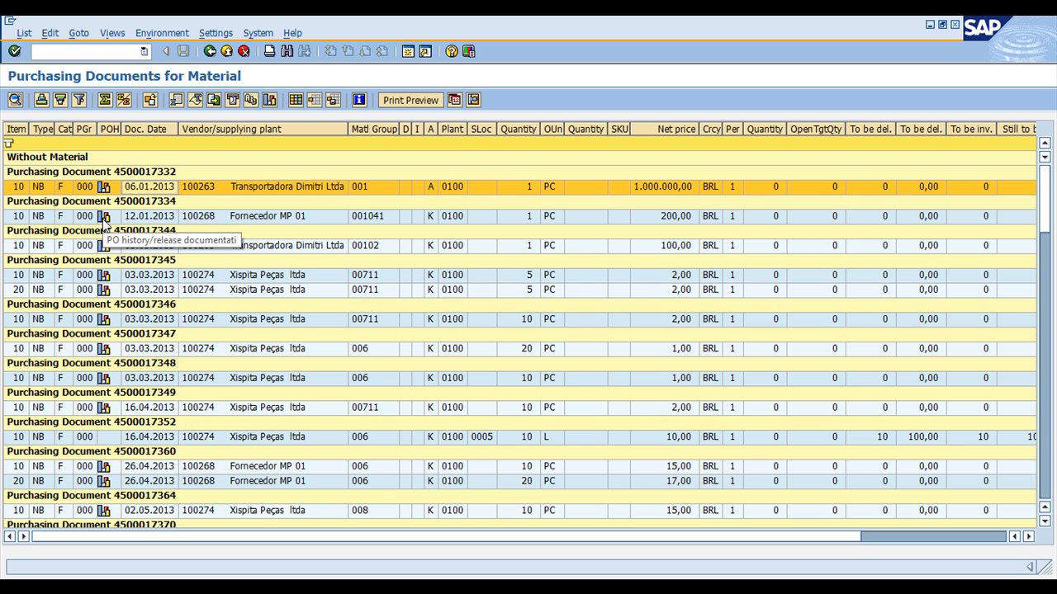
pyautogui.click(110, 440)
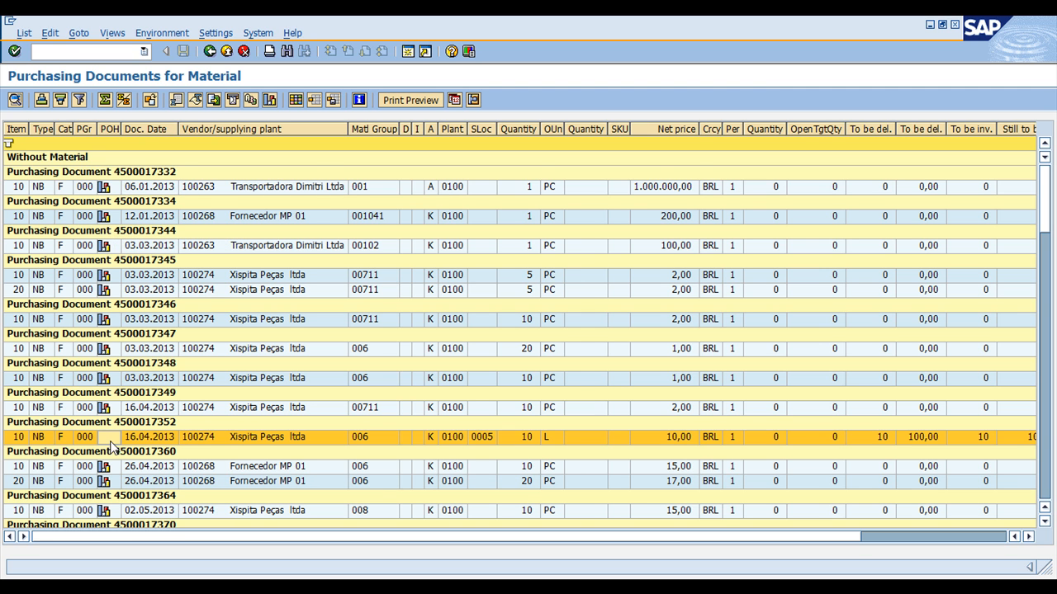
pyautogui.click(161, 431)
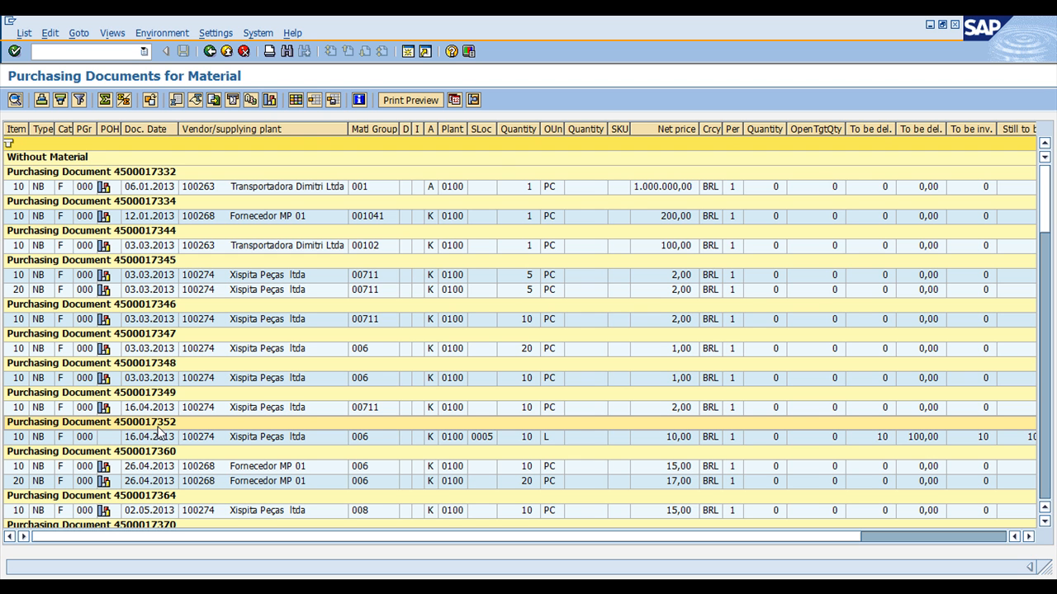
# - Switch to the teste QuickView list and sort it in ascending order by purchasing document number
pyautogui.hotkey('alt', 'Tab')
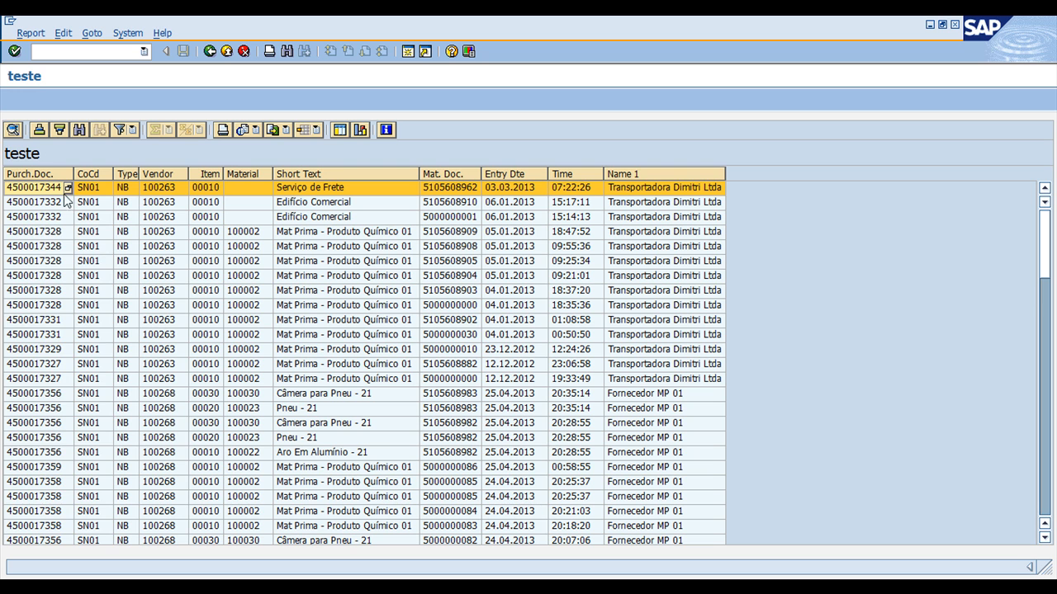
pyautogui.click(49, 174)
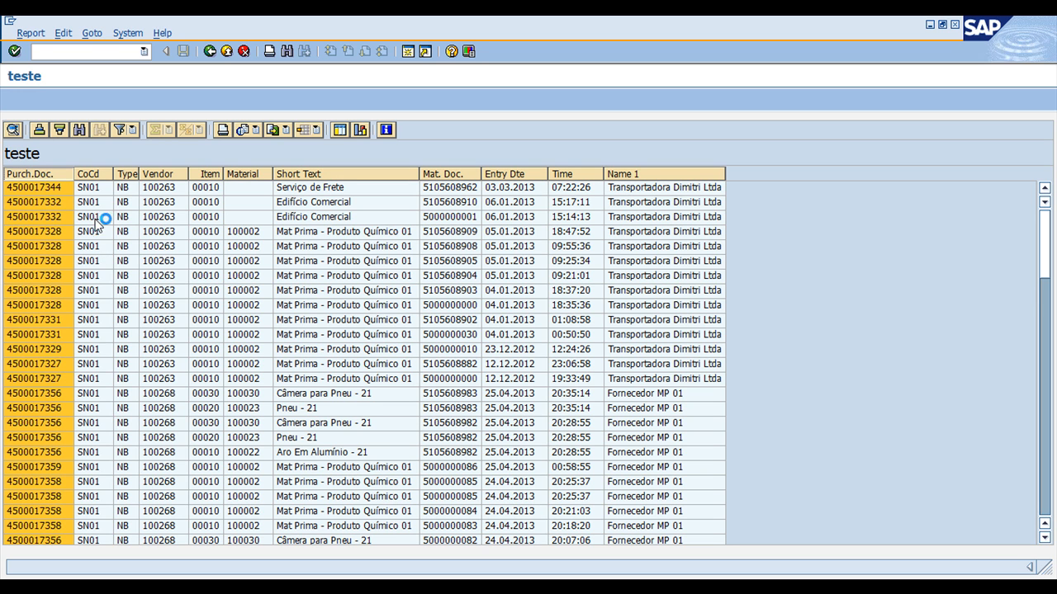
pyautogui.hotkey('alt', 'Tab')
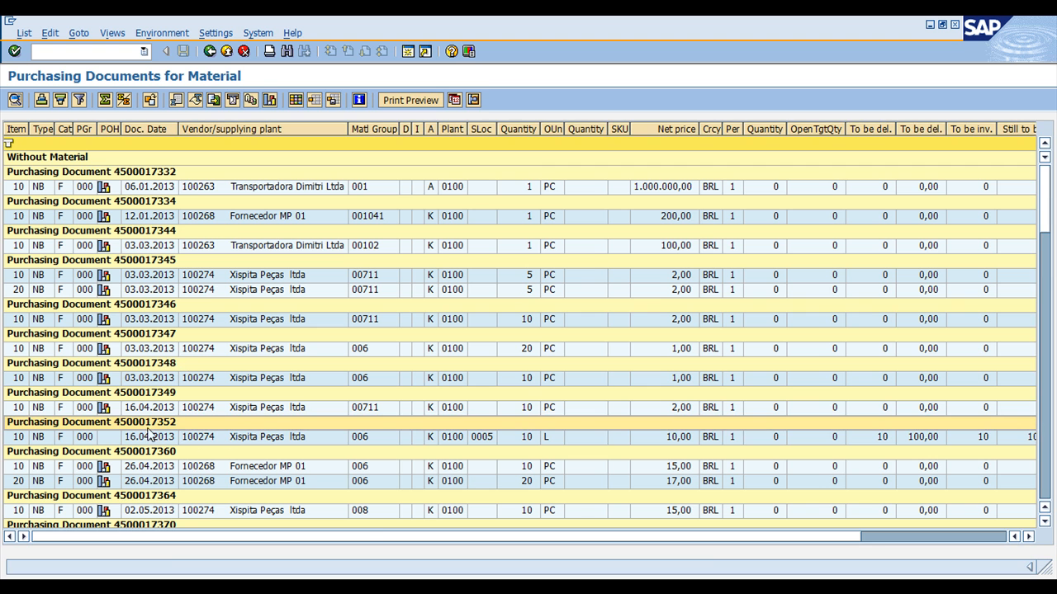
pyautogui.hotkey('alt', 'Tab')
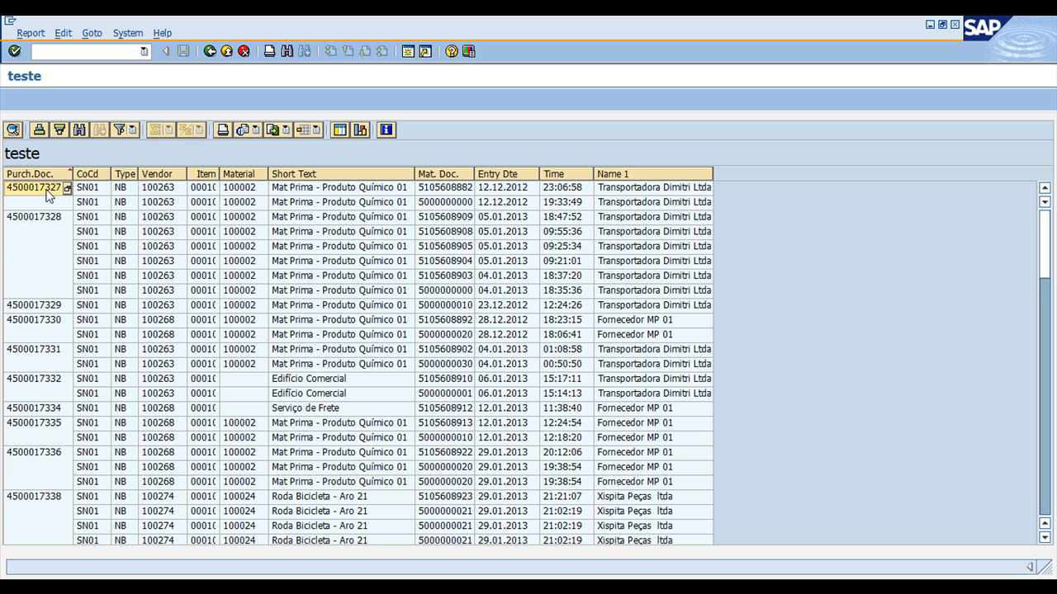
# - Search the sorted teste list for the purchasing document that has no PO history in the ME2M list
pyautogui.doubleClick(47, 207)
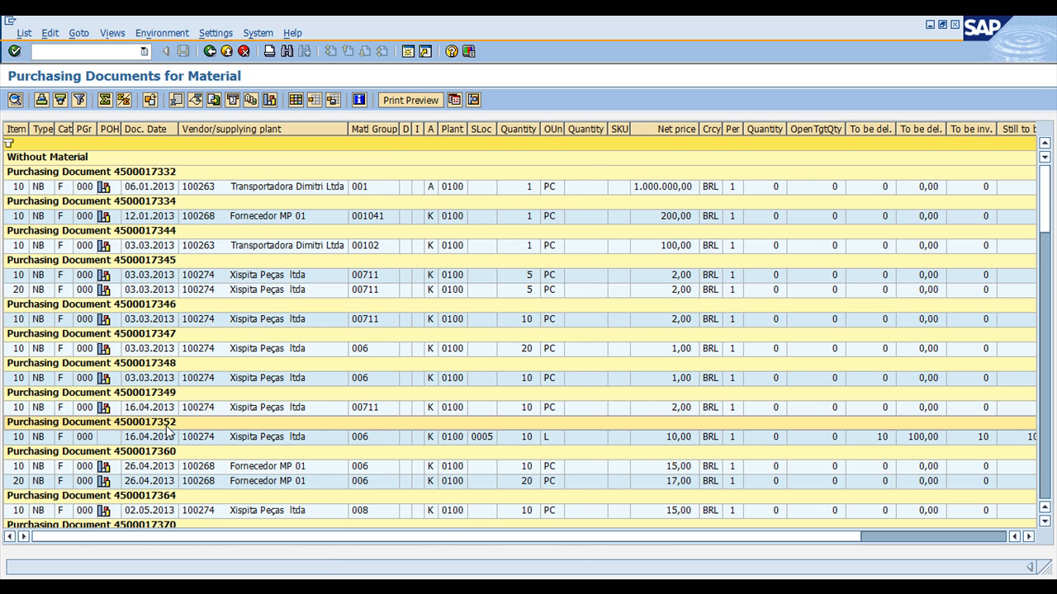
pyautogui.press('F3')
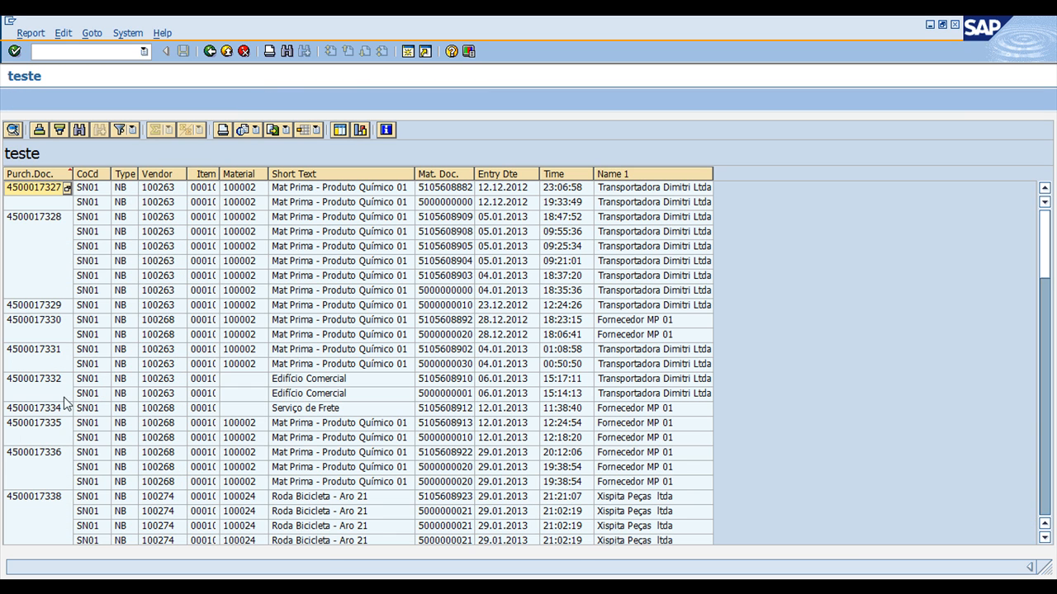
pyautogui.click(53, 500)
pyautogui.scroll(-6, 72, 475)
pyautogui.scroll(-7, 72, 474)
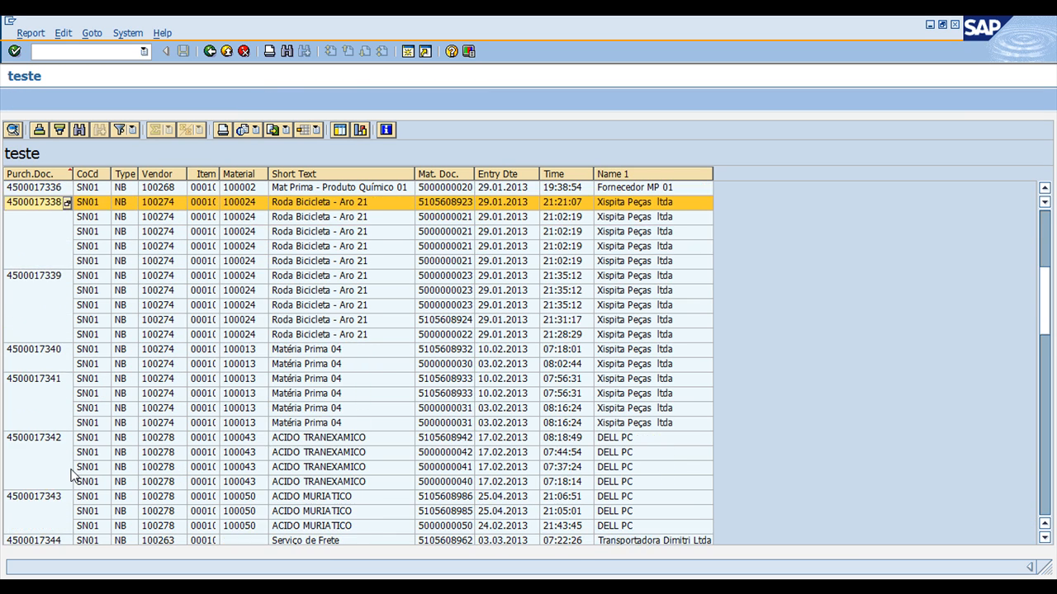
pyautogui.scroll(-3, 70, 462)
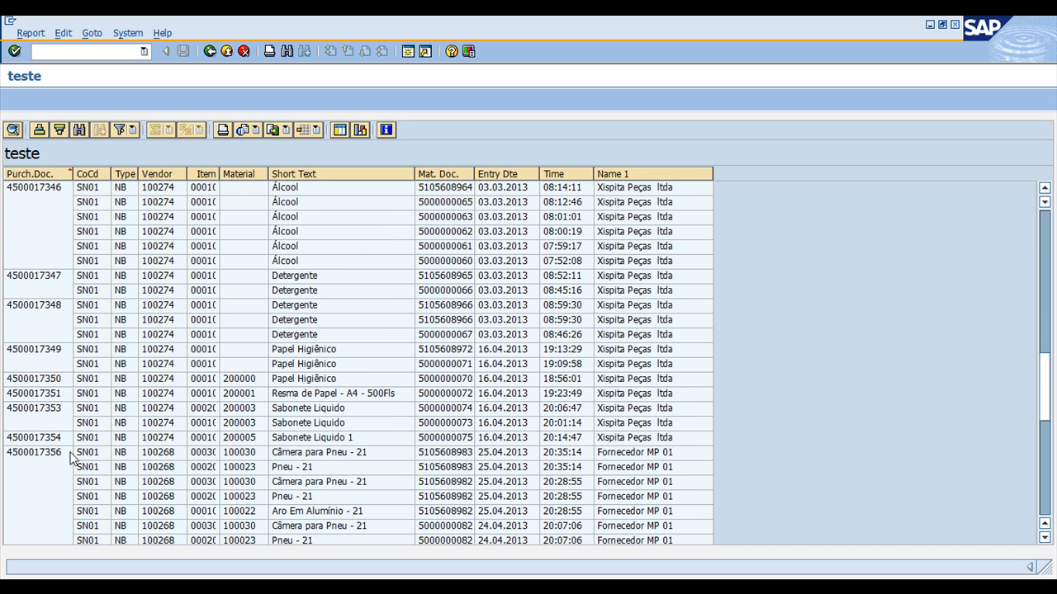
pyautogui.click(64, 396)
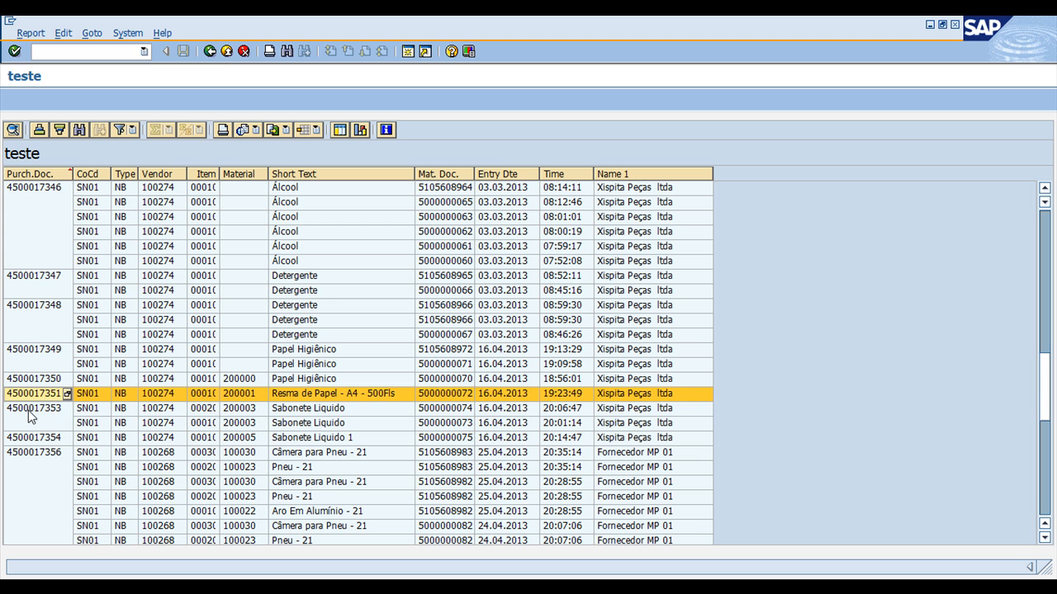
pyautogui.click(31, 413)
pyautogui.click(86, 396)
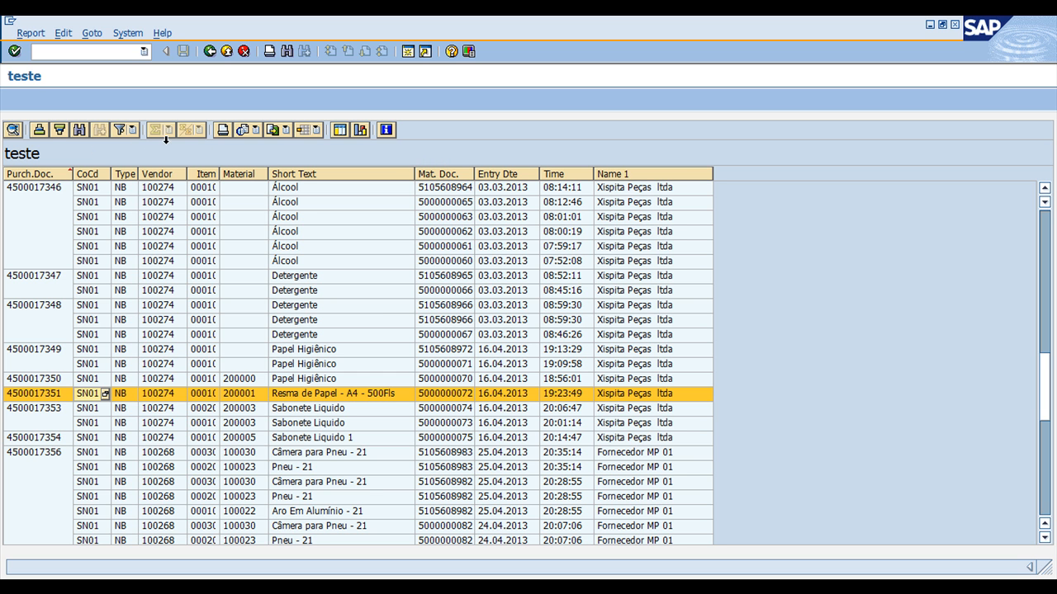
# - Check the PO history cell of the Xispita Peças ltda item from storage location 0005 in the ME2M list
pyautogui.doubleClick(421, 395)
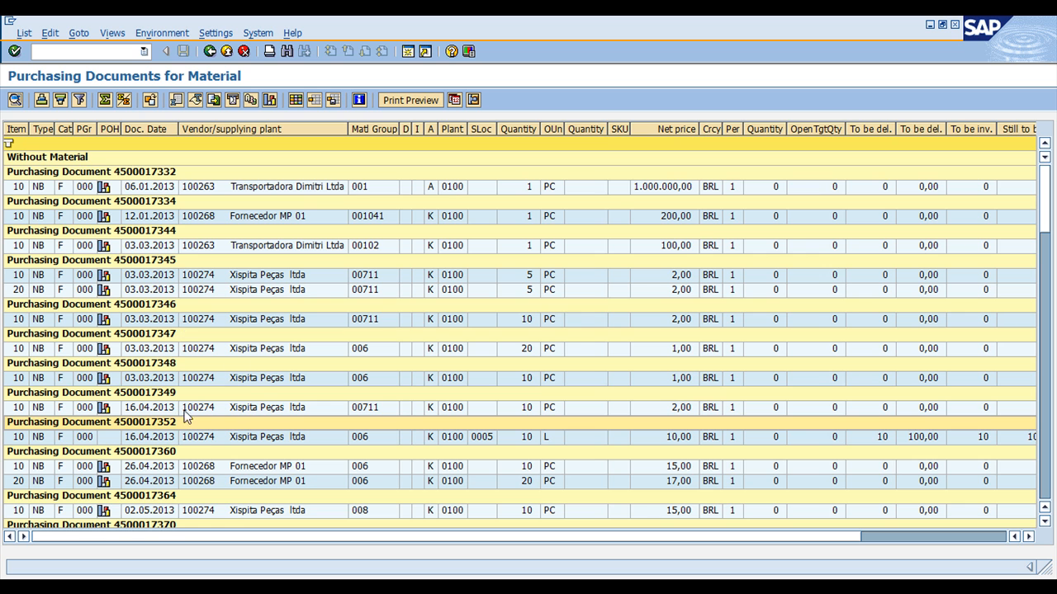
pyautogui.click(106, 437)
pyautogui.hotkey('alt', 'Tab')
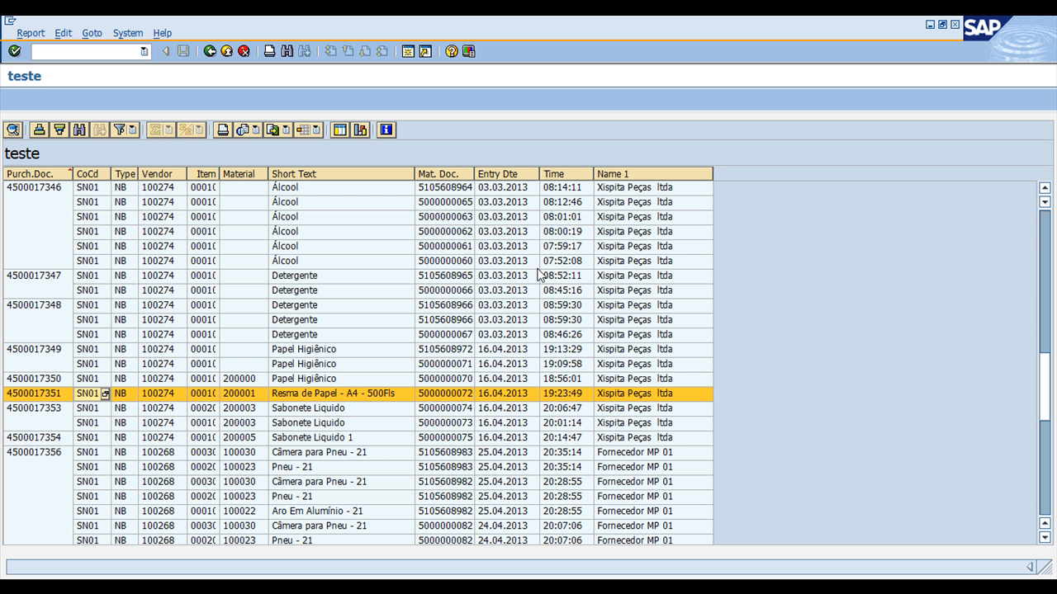
# - Examine the vendor name, material document, entry date and time columns of the teste list
pyautogui.click(679, 173)
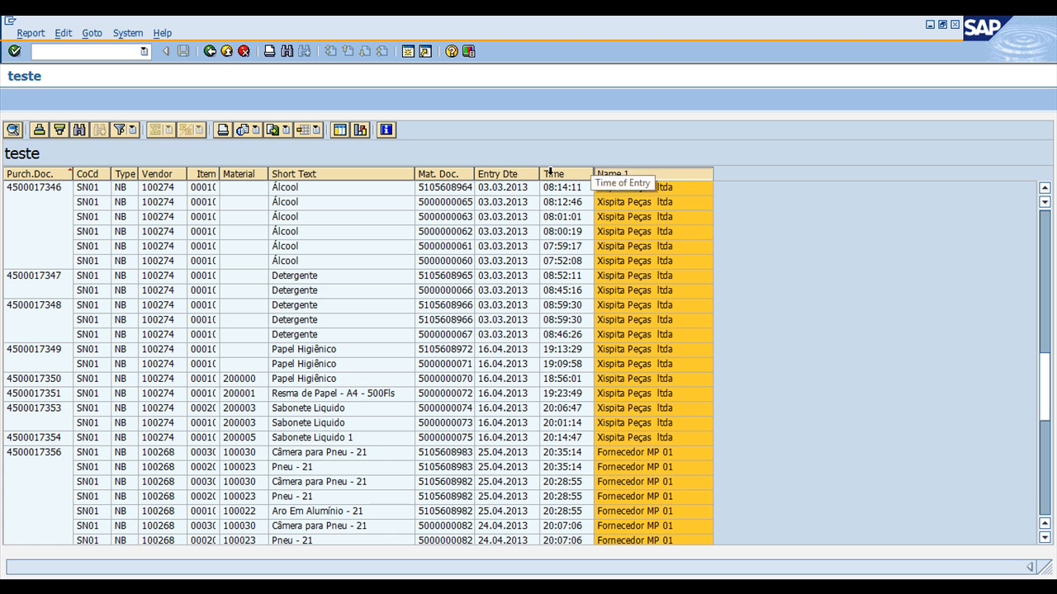
pyautogui.click(442, 174)
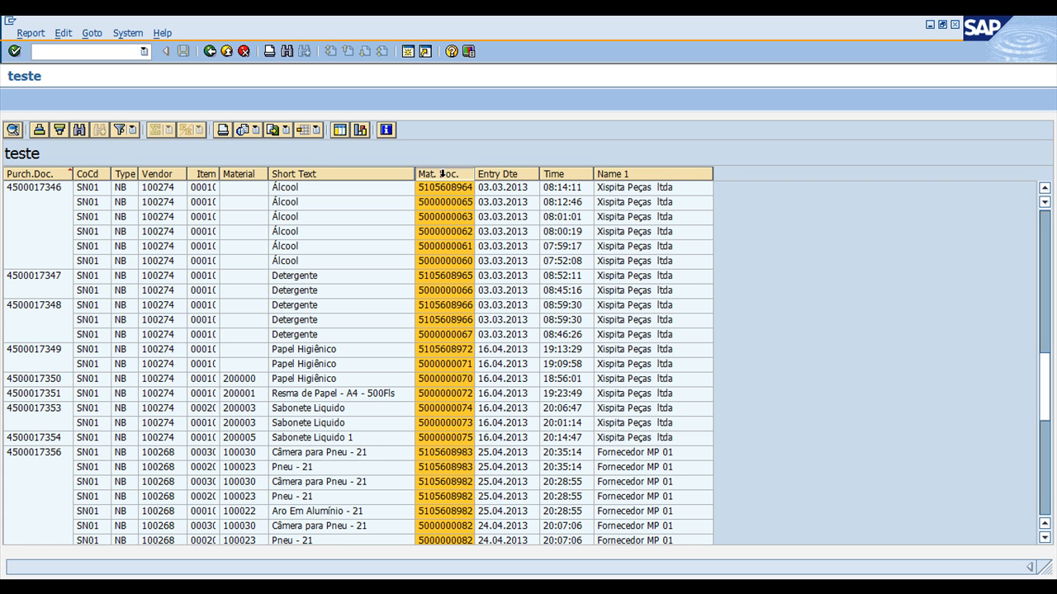
pyautogui.click(502, 172)
pyautogui.click(572, 172)
pyautogui.click(518, 172)
pyautogui.click(452, 176)
# - Leave the teste report, open QuickView TESTE for changing and display its table join
pyautogui.click(209, 53)
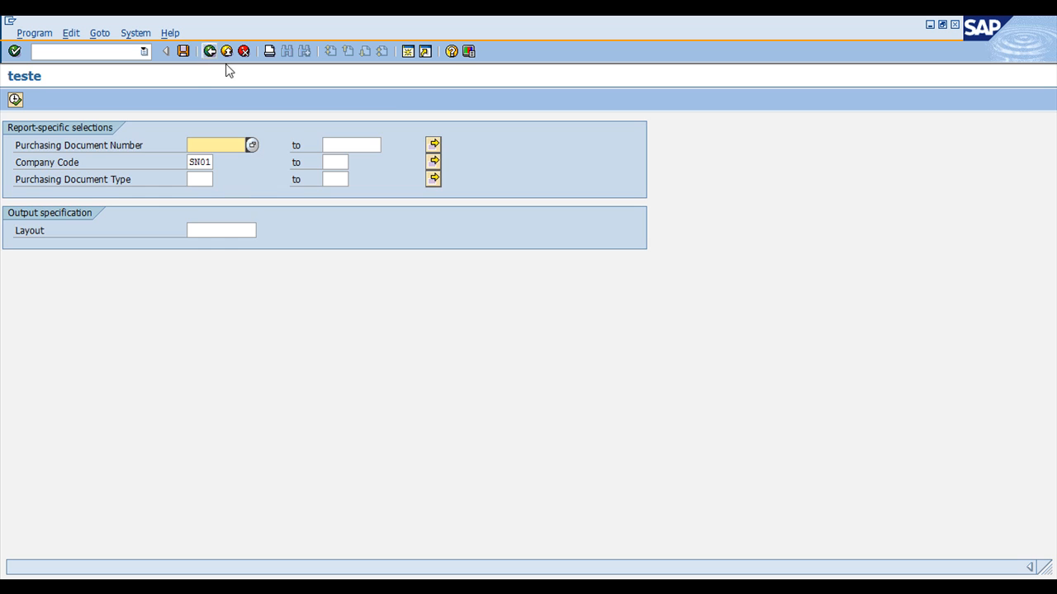
pyautogui.click(210, 52)
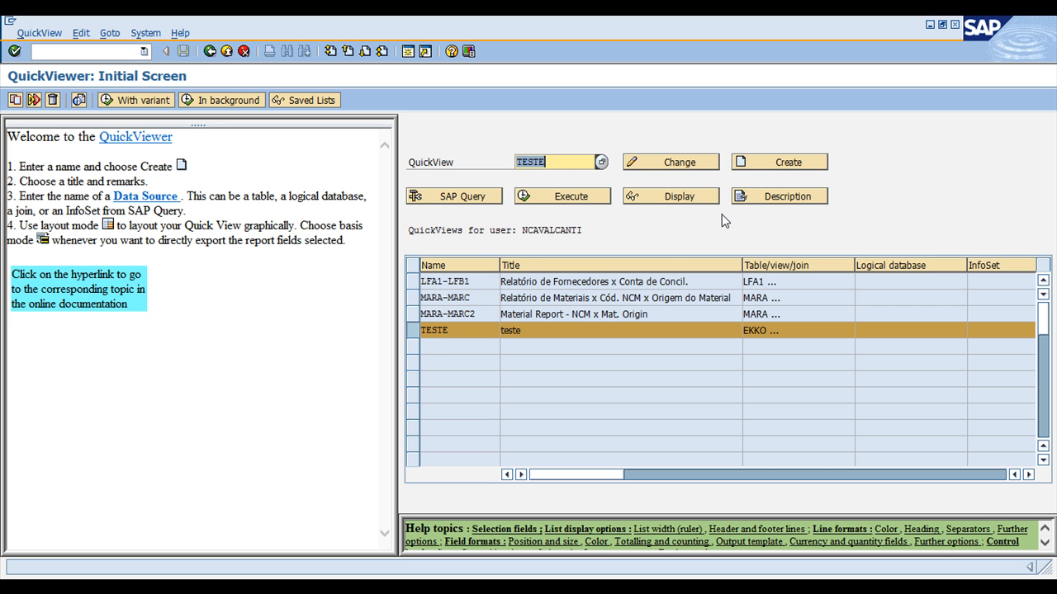
pyautogui.click(684, 165)
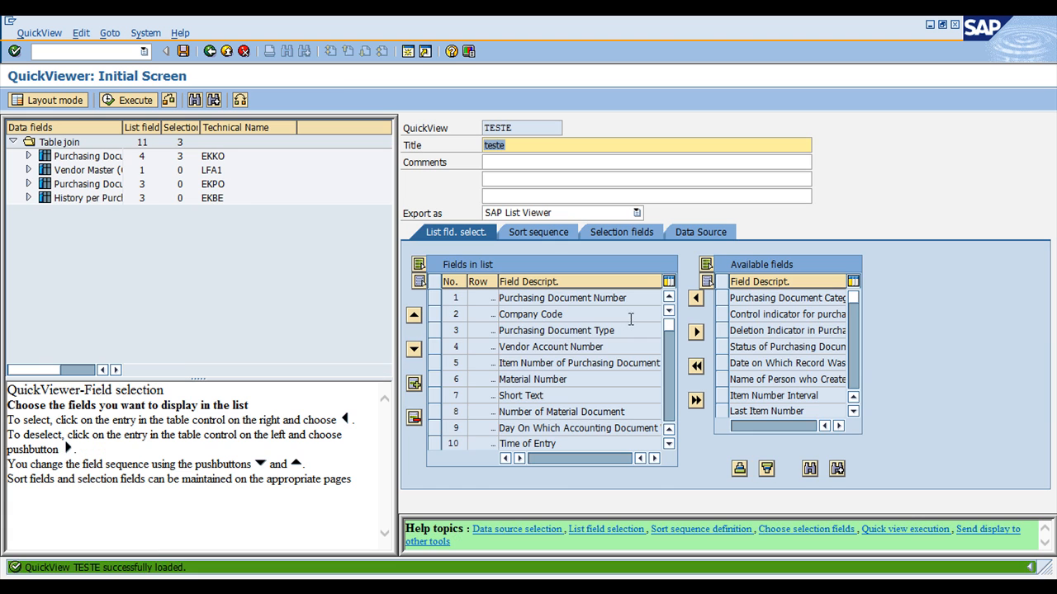
pyautogui.click(691, 232)
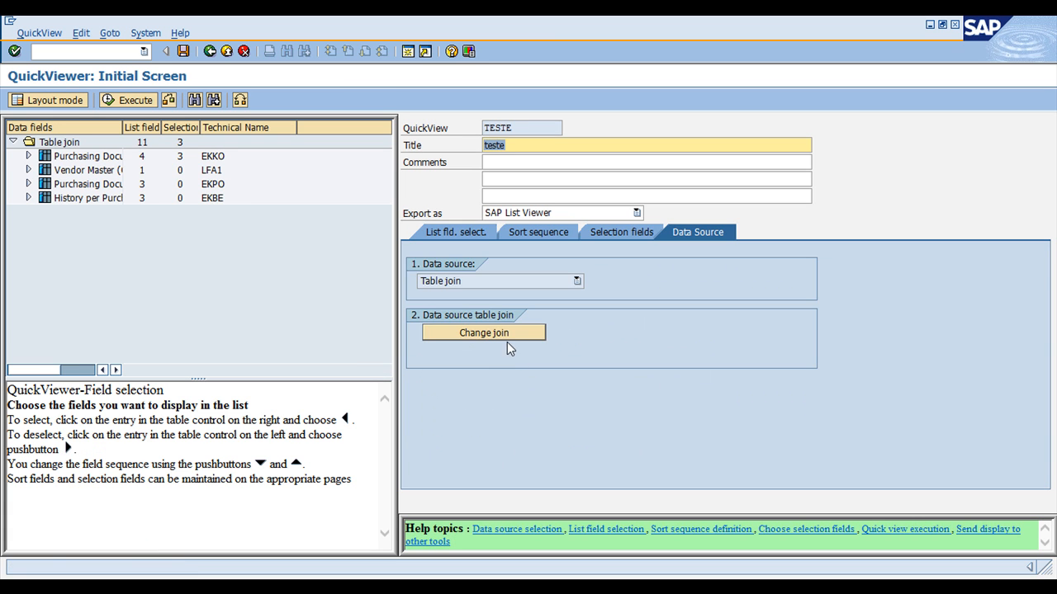
pyautogui.click(506, 335)
# - Review the EKKO, EKPO, LFA1 and EKBE tables in the join against the purchasing documents in the ME2M list
pyautogui.click(151, 183)
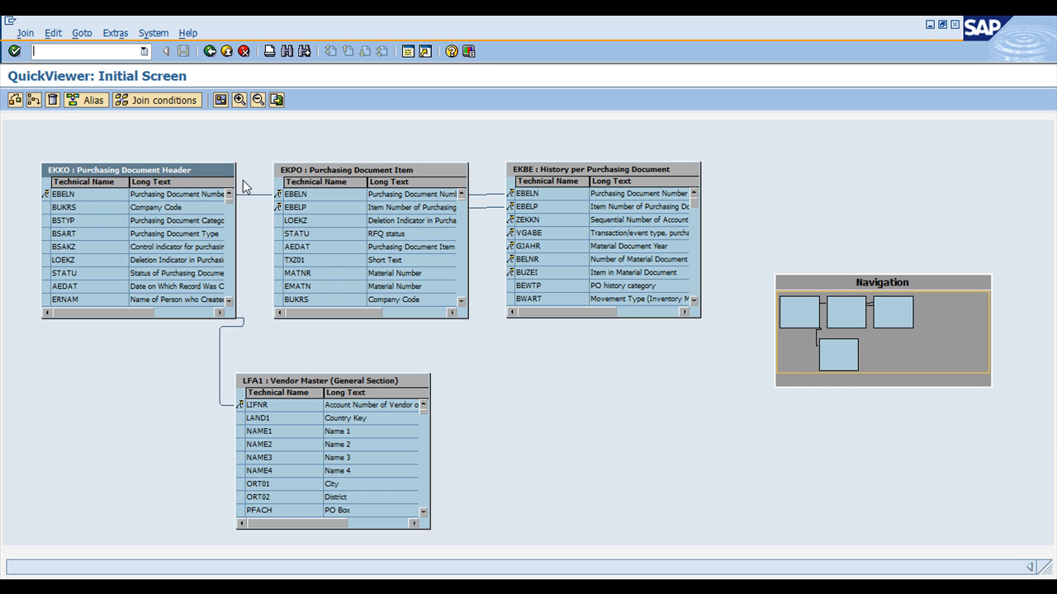
pyautogui.click(370, 170)
pyautogui.click(305, 382)
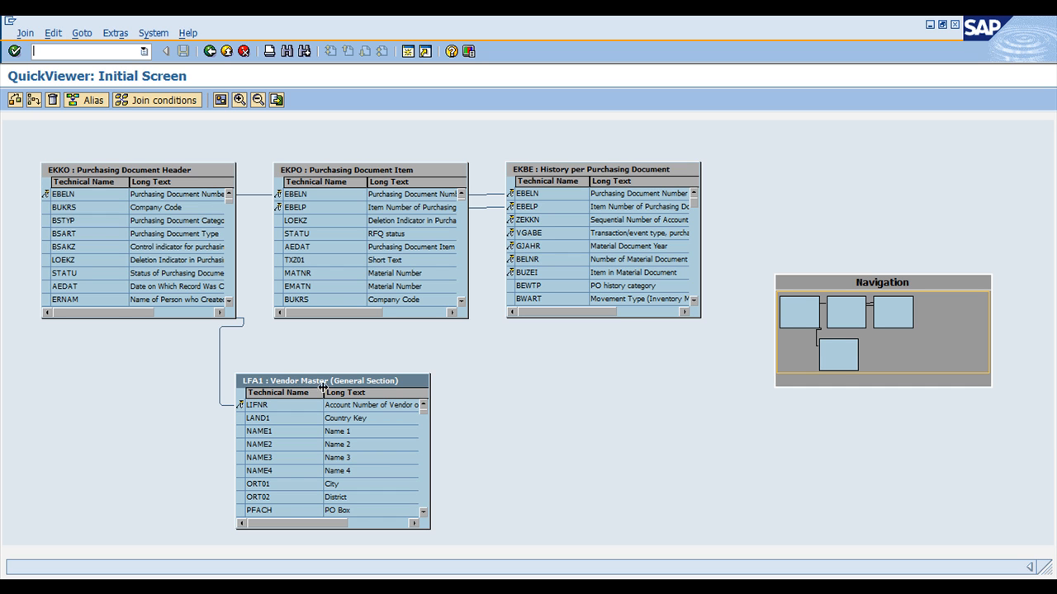
pyautogui.click(574, 169)
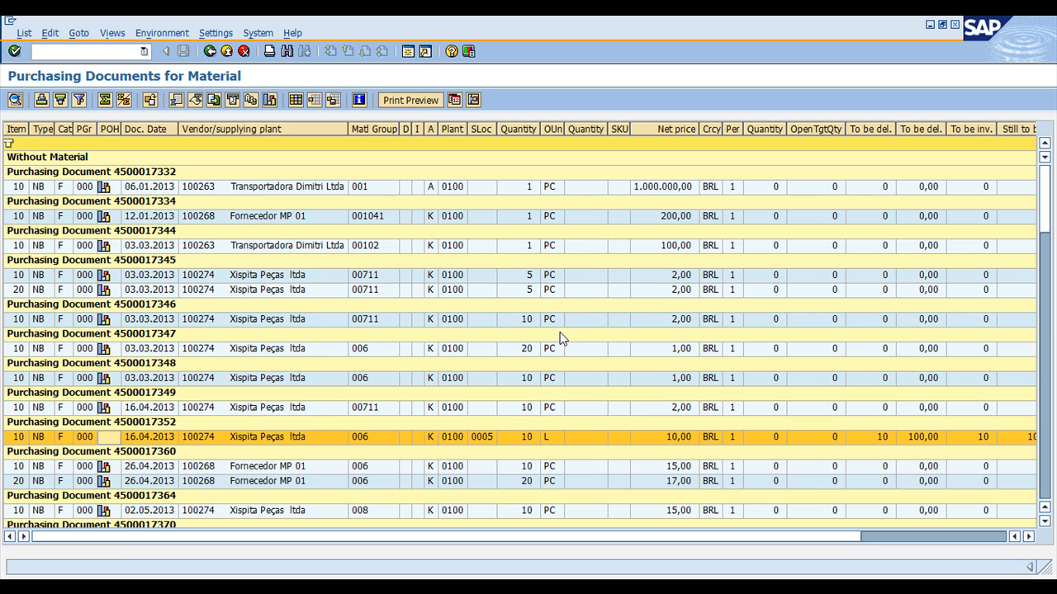
pyautogui.hotkey('alt', 'Tab')
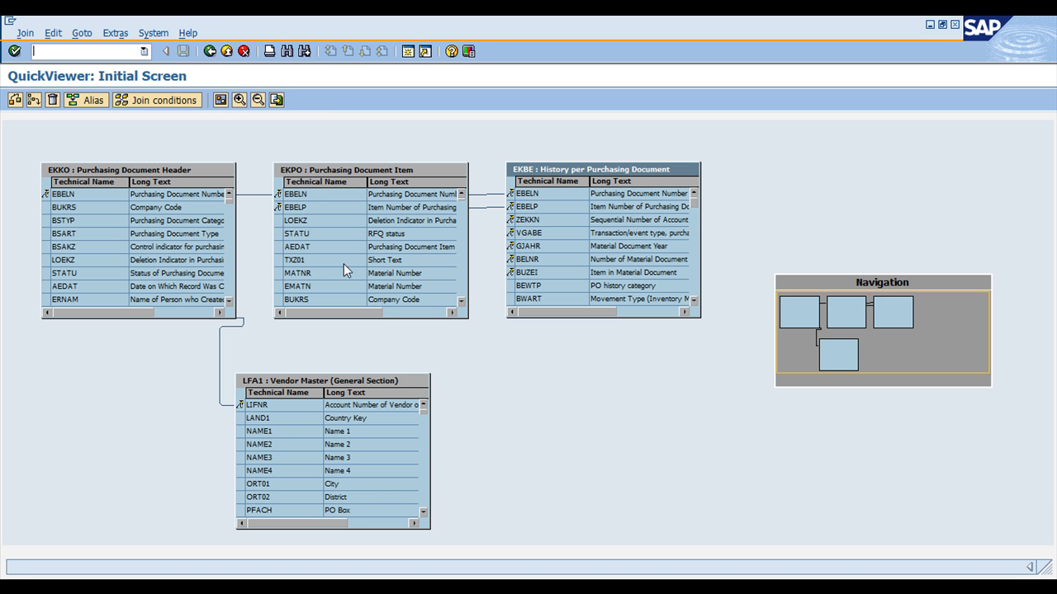